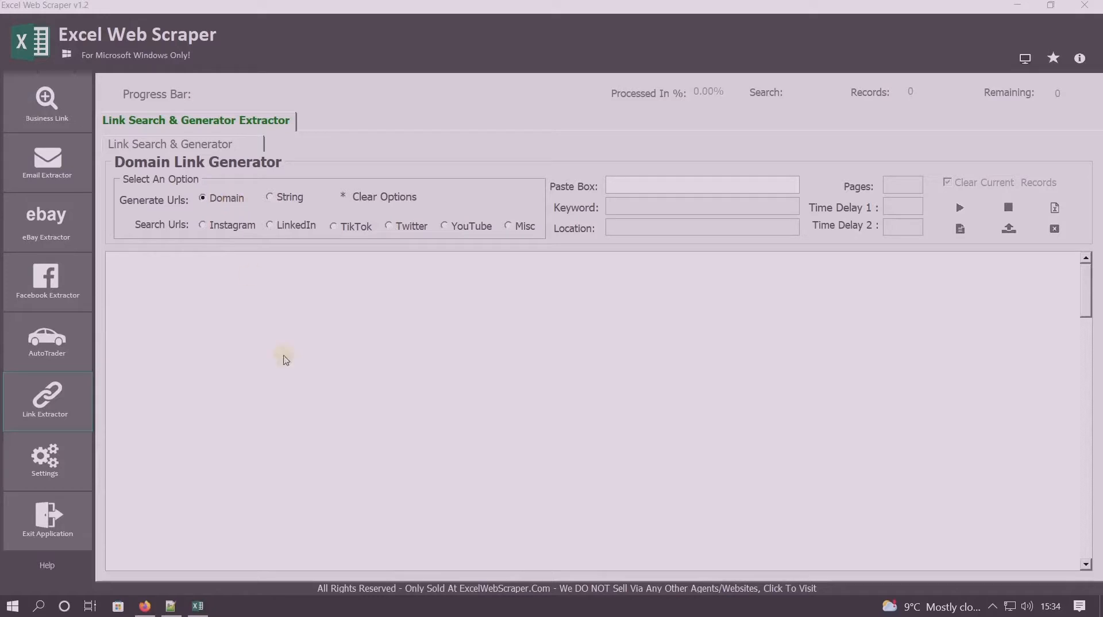
Step: Switch to Notepad++, copy every URL in domains.txt, and return to Excel Web Scraper
left_click(170, 606)
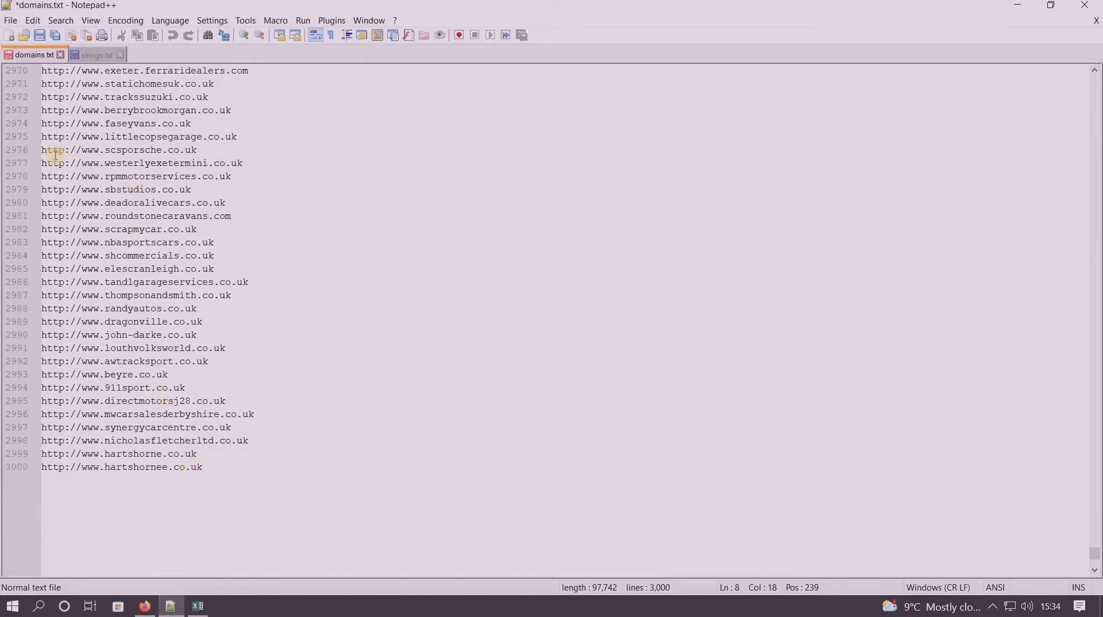
right_click(114, 243)
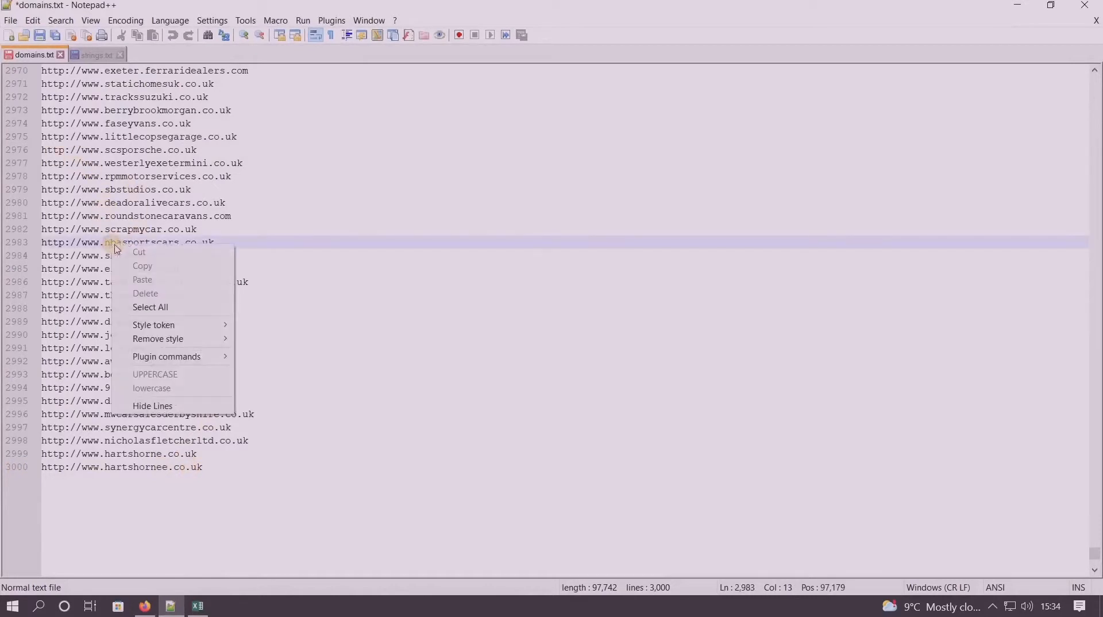
left_click(156, 306)
right_click(128, 276)
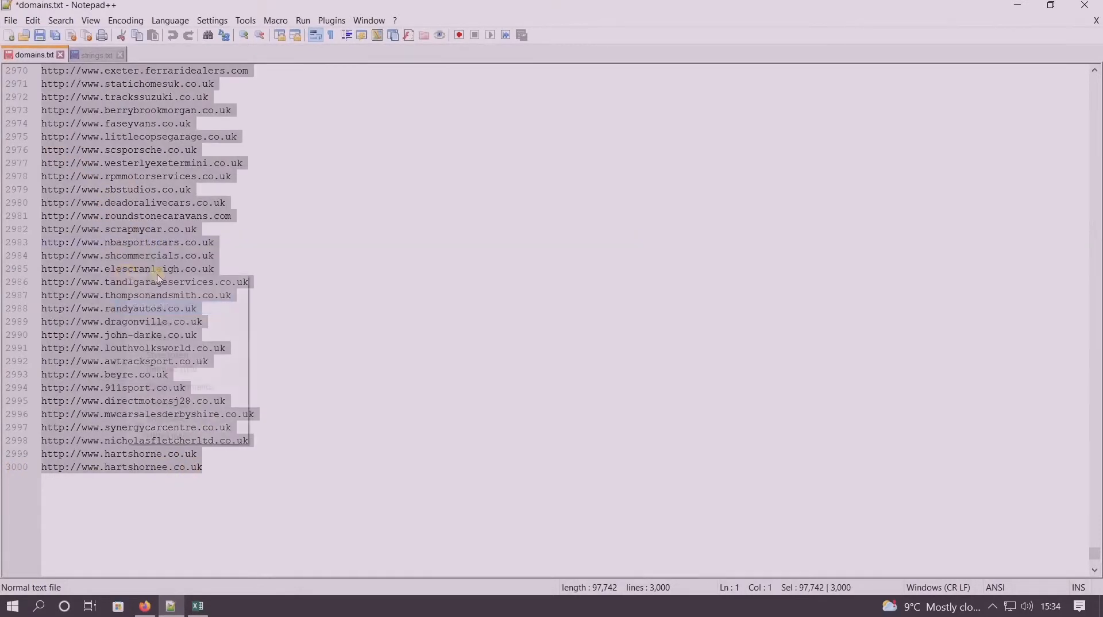
left_click(166, 297)
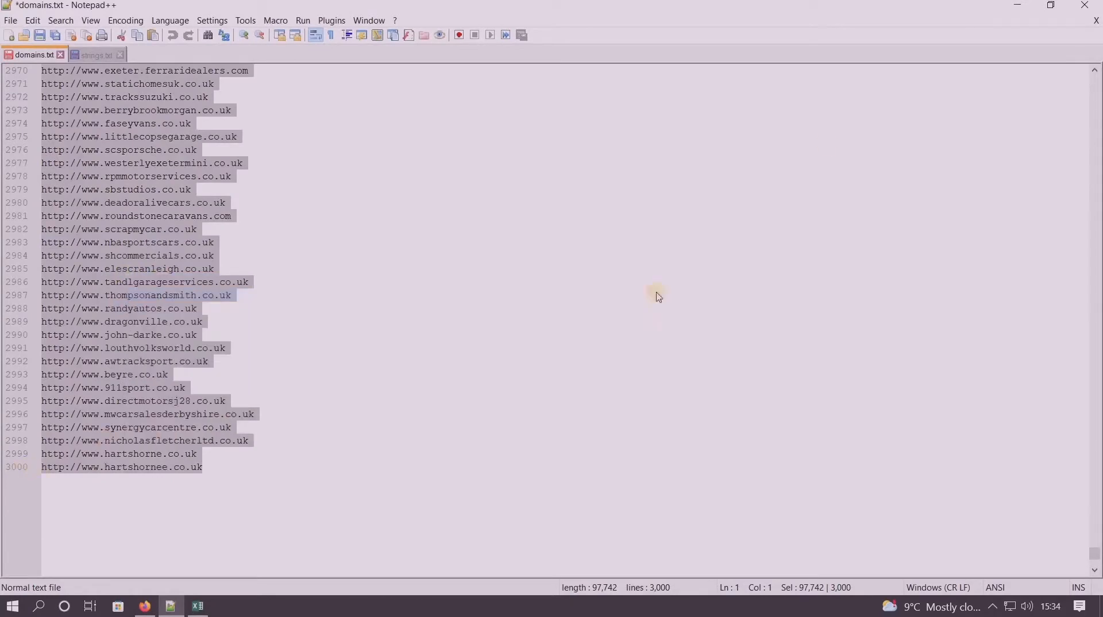
left_click(1017, 5)
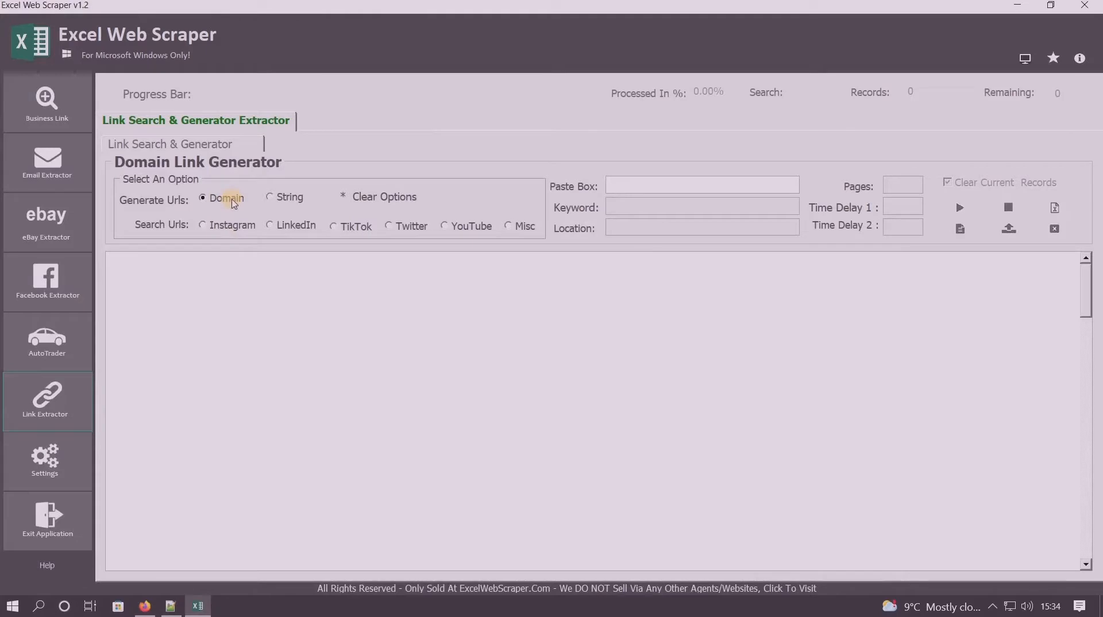
Step: Paste the copied URLs into the Domain Link Generator's records list and dismiss the completion message
double_click(629, 184)
left_click(960, 230)
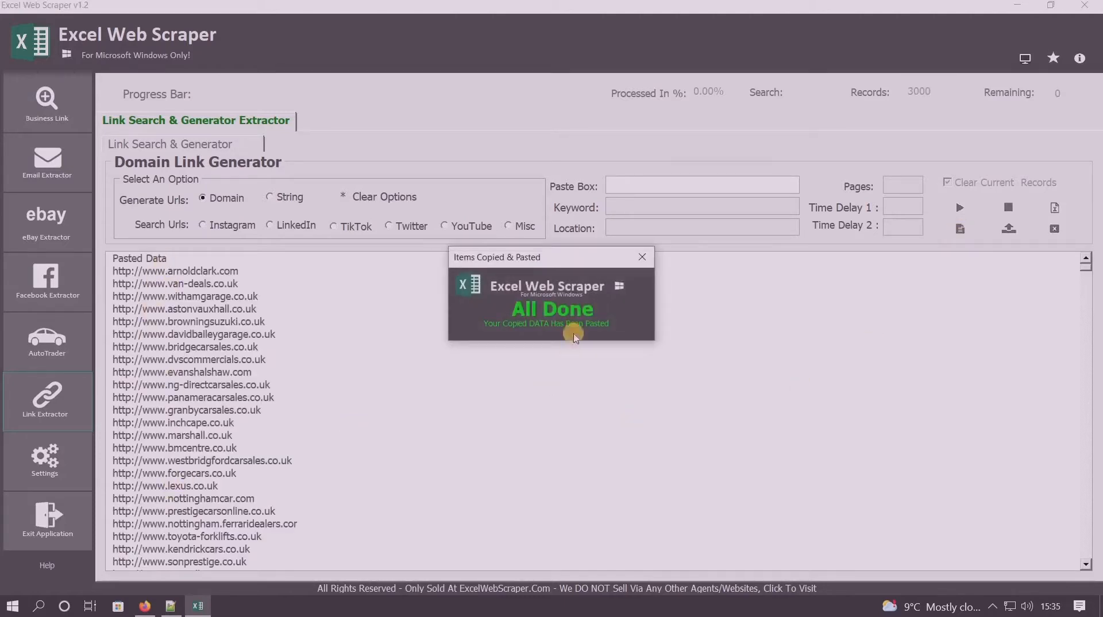
left_click(642, 257)
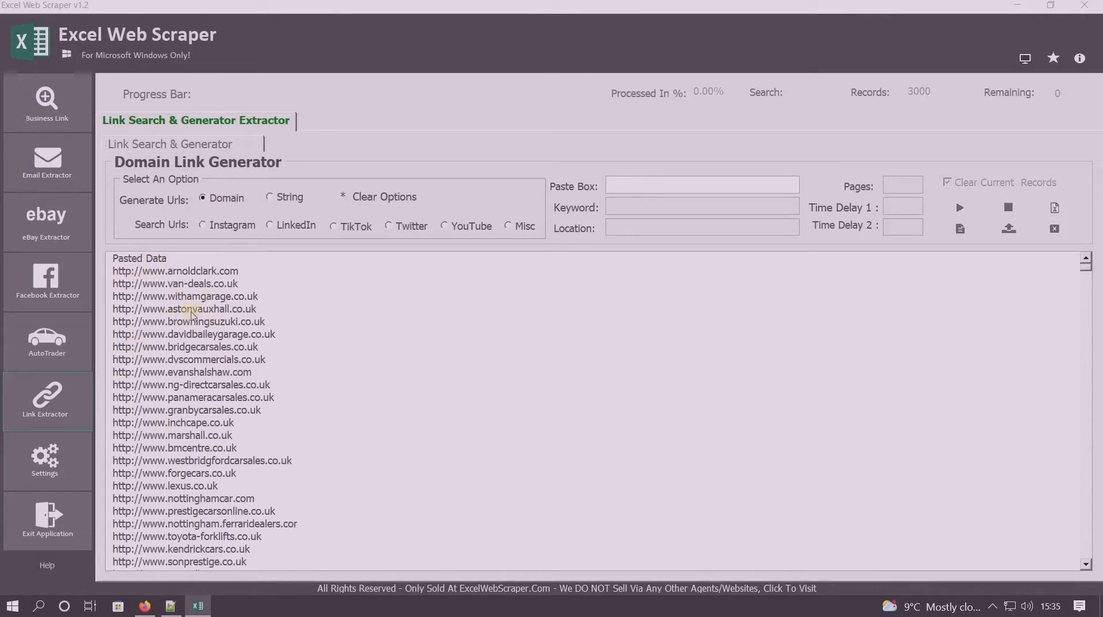
Step: Generate links from the pasted domains and look through the eBay, social media and Misc Site URL columns
left_click(959, 208)
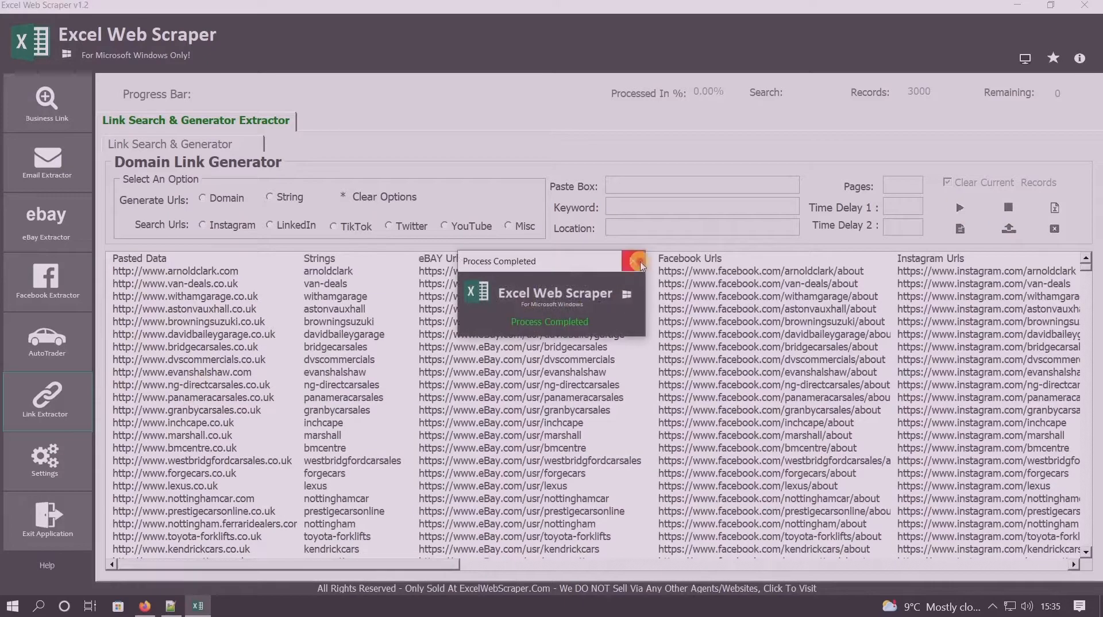
left_click(638, 257)
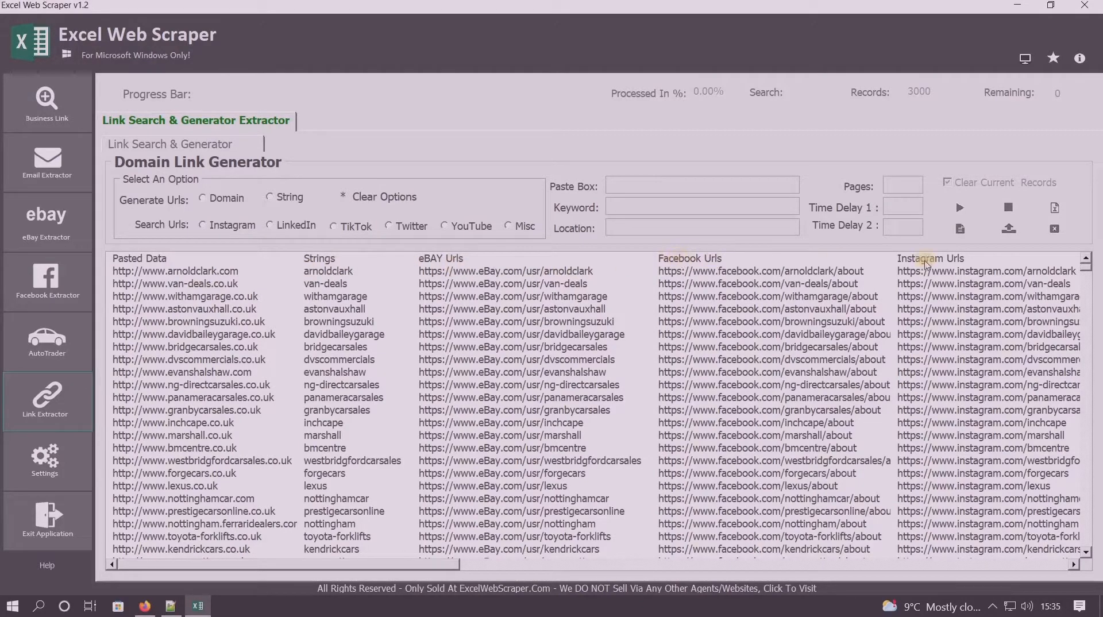
left_click_drag(439, 565, 664, 562)
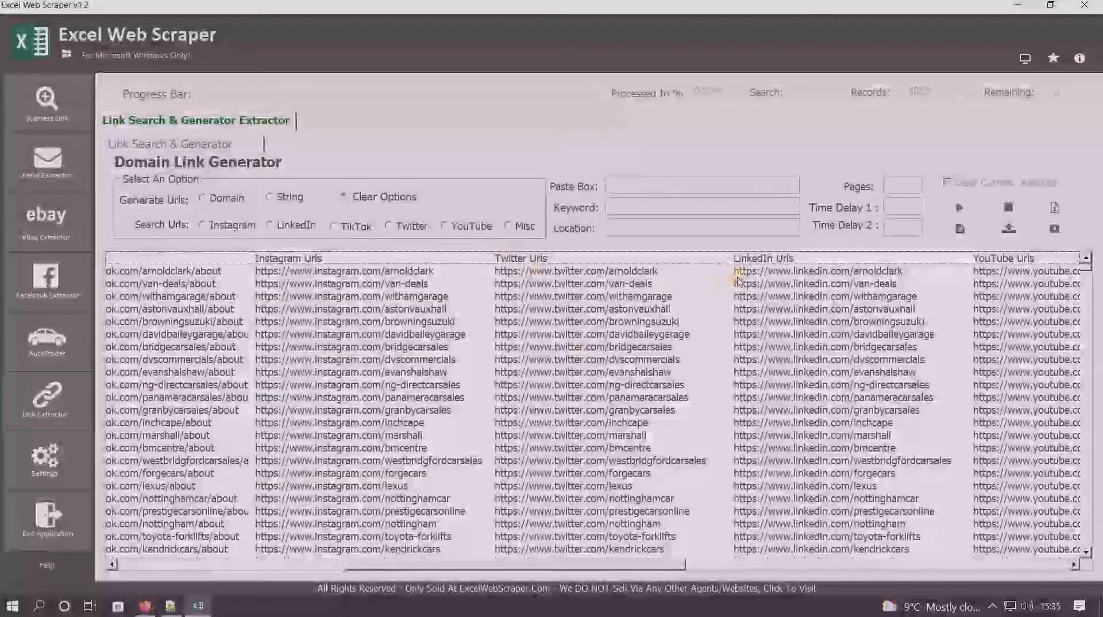
left_click_drag(607, 566, 873, 568)
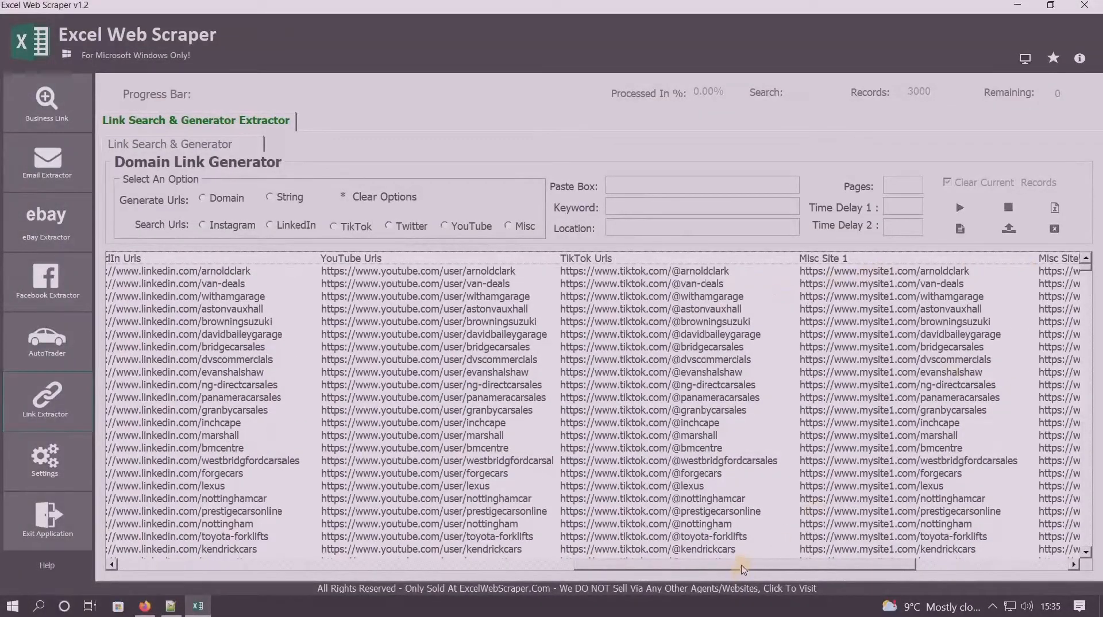
left_click_drag(744, 568, 960, 568)
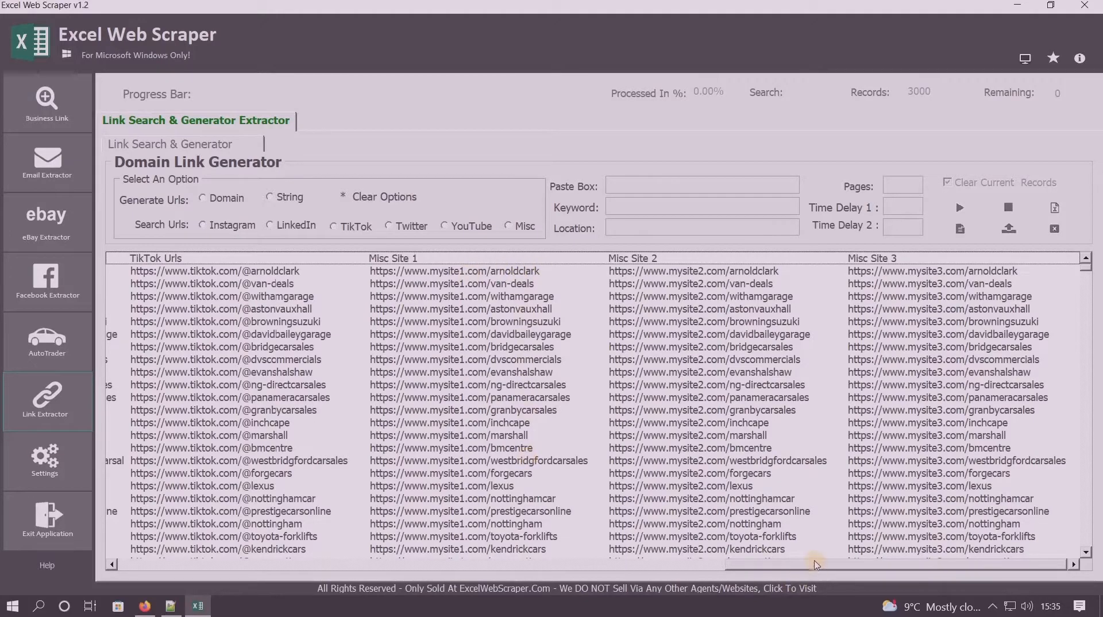
left_click_drag(804, 566, 242, 568)
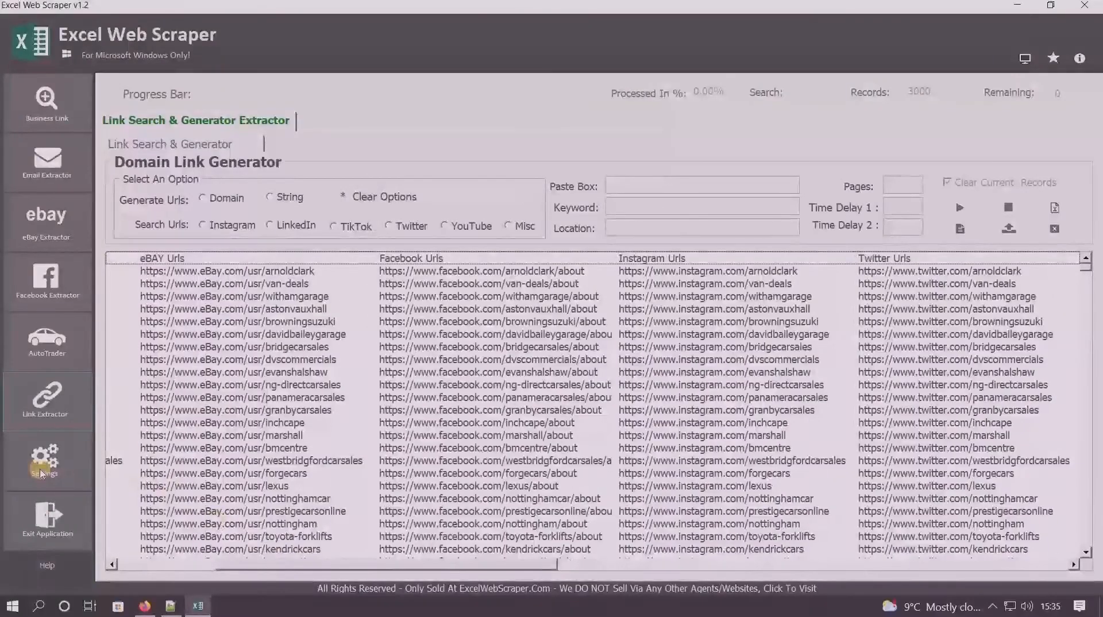
Step: Examine the link generator settings, including the site base URLs, the domain extensions and the Misc 1 to 3 addresses
left_click(41, 466)
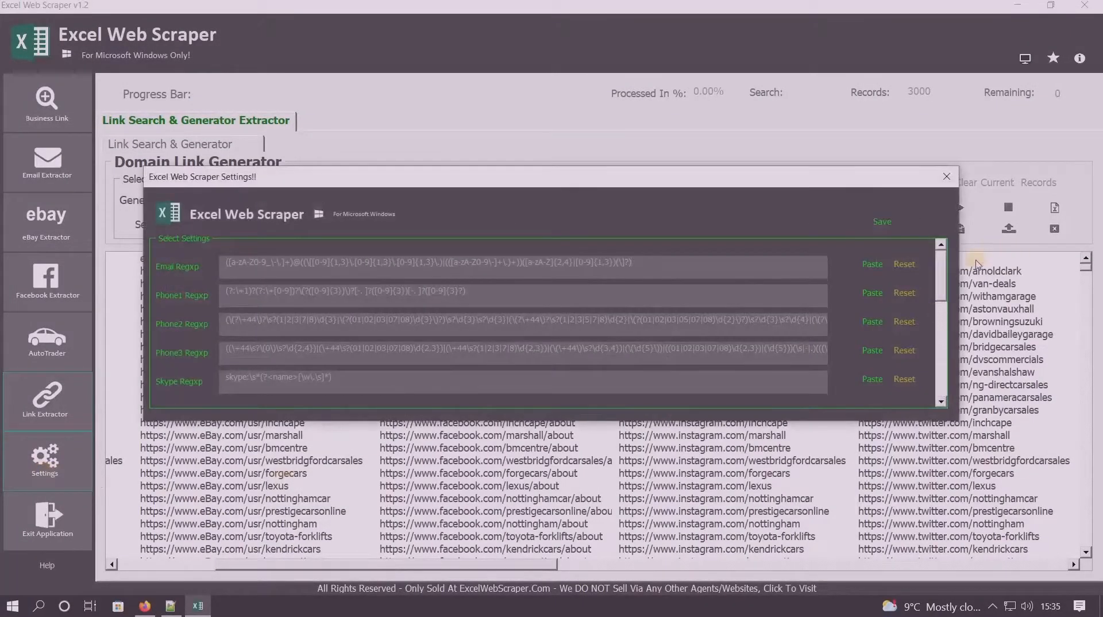
left_click_drag(946, 289, 946, 336)
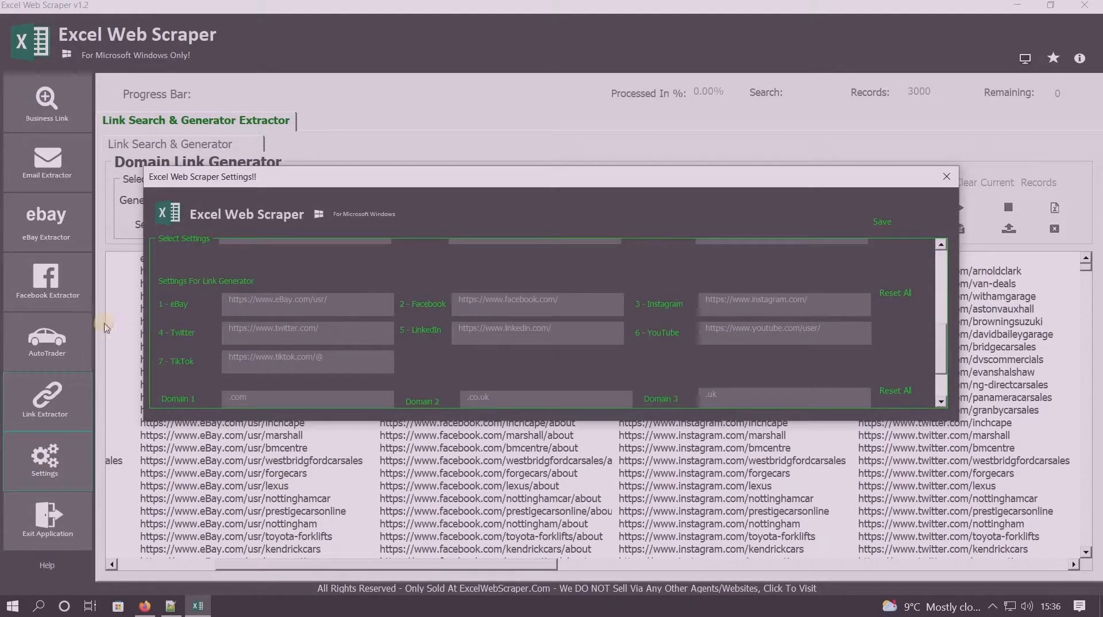
left_click_drag(491, 185, 483, 11)
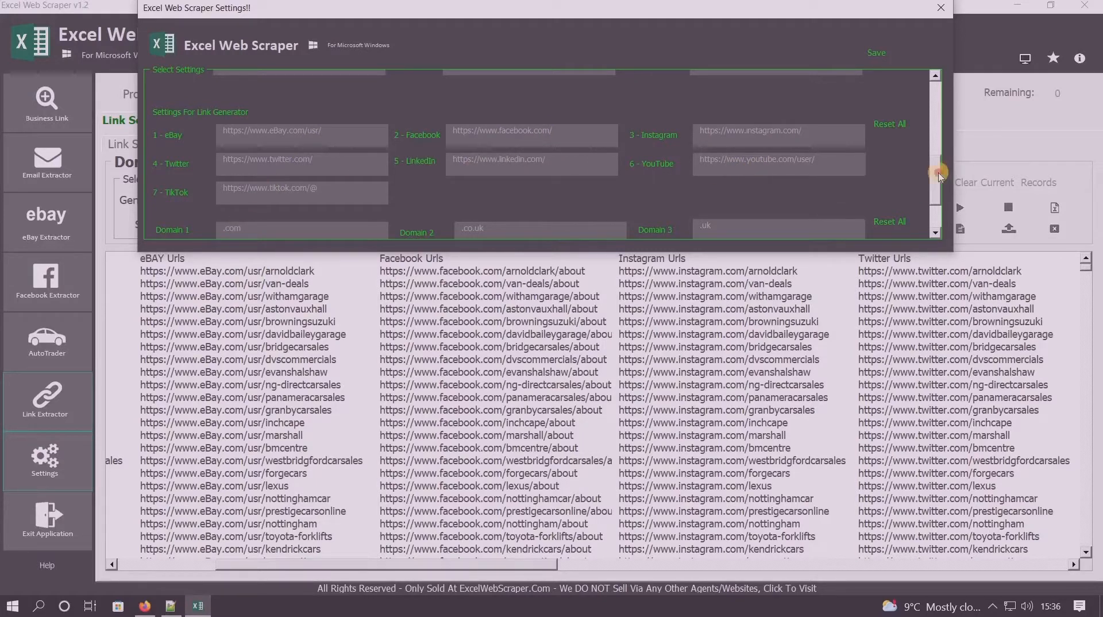
left_click_drag(939, 173, 949, 201)
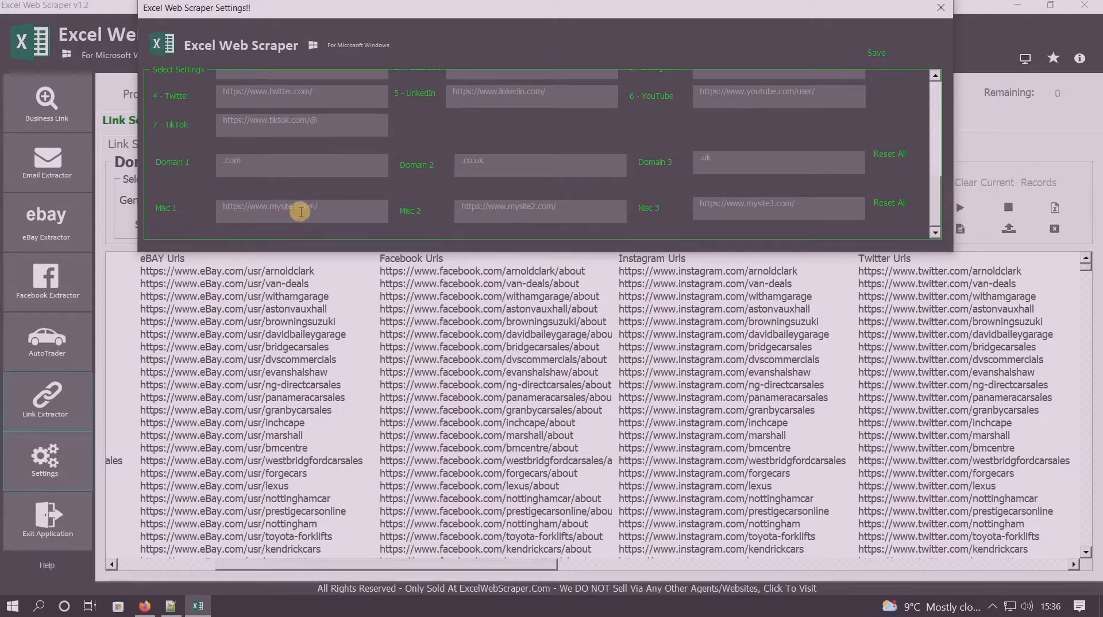
left_click_drag(296, 210, 275, 209)
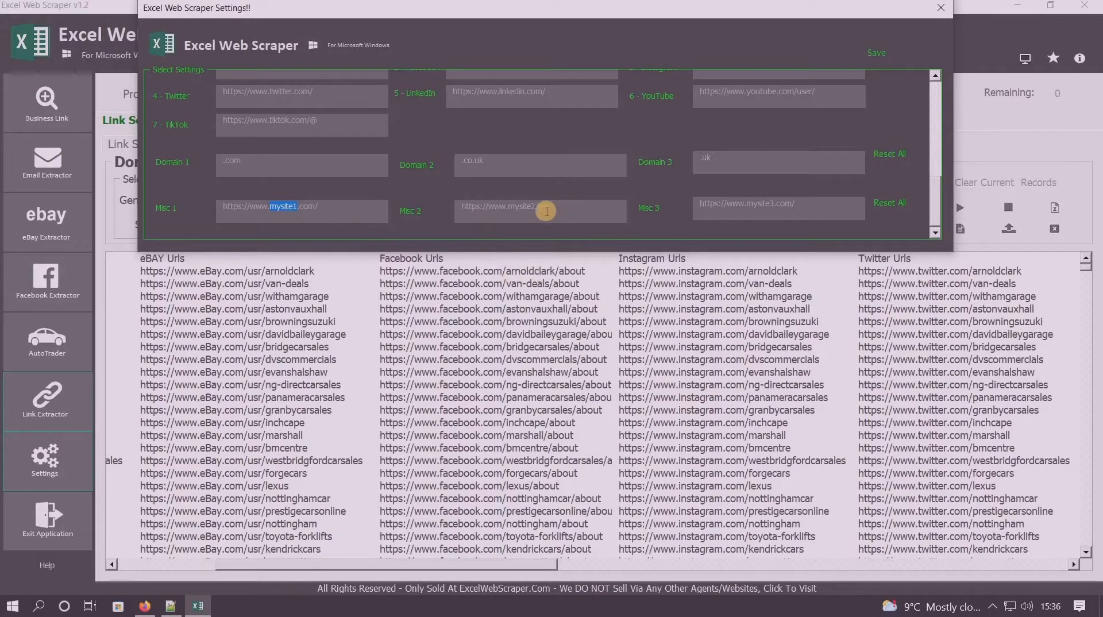
double_click(524, 206)
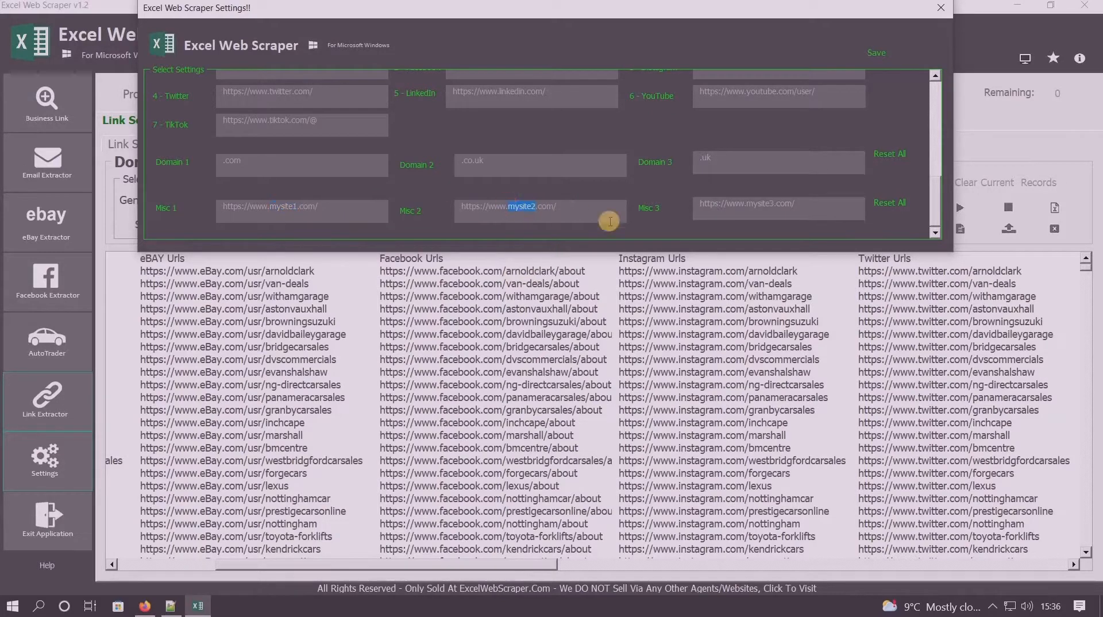
double_click(759, 204)
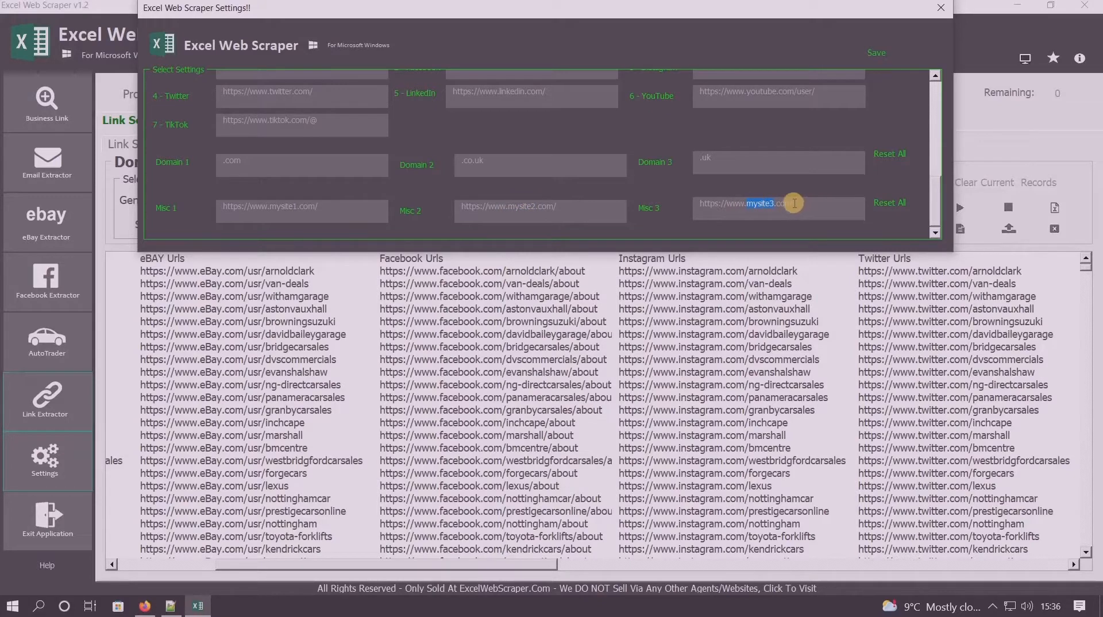
left_click_drag(795, 203, 774, 202)
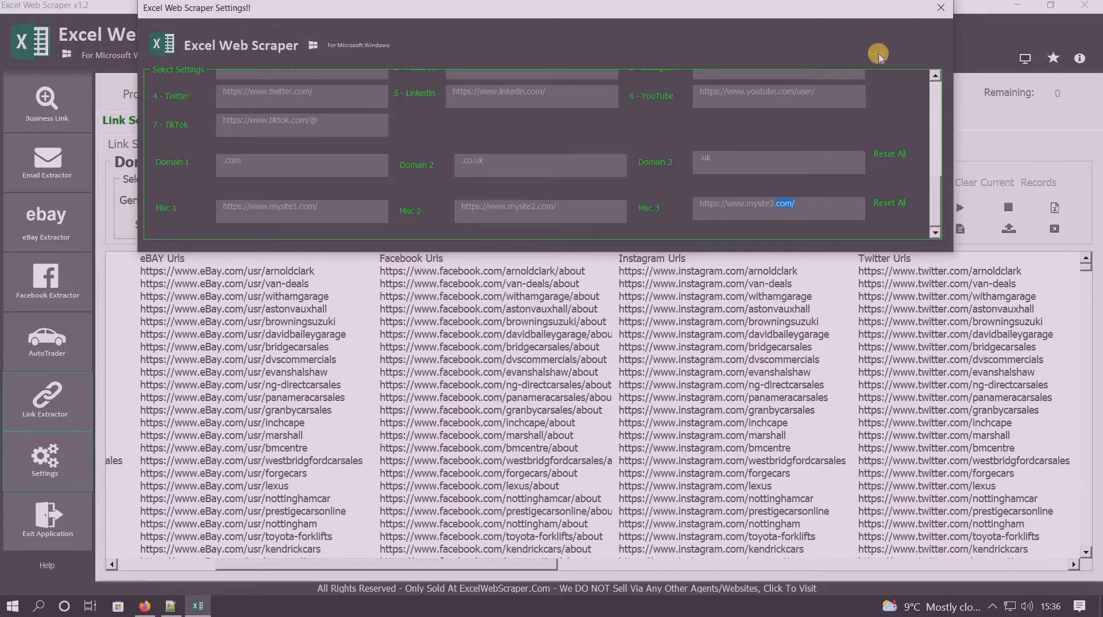
left_click(941, 8)
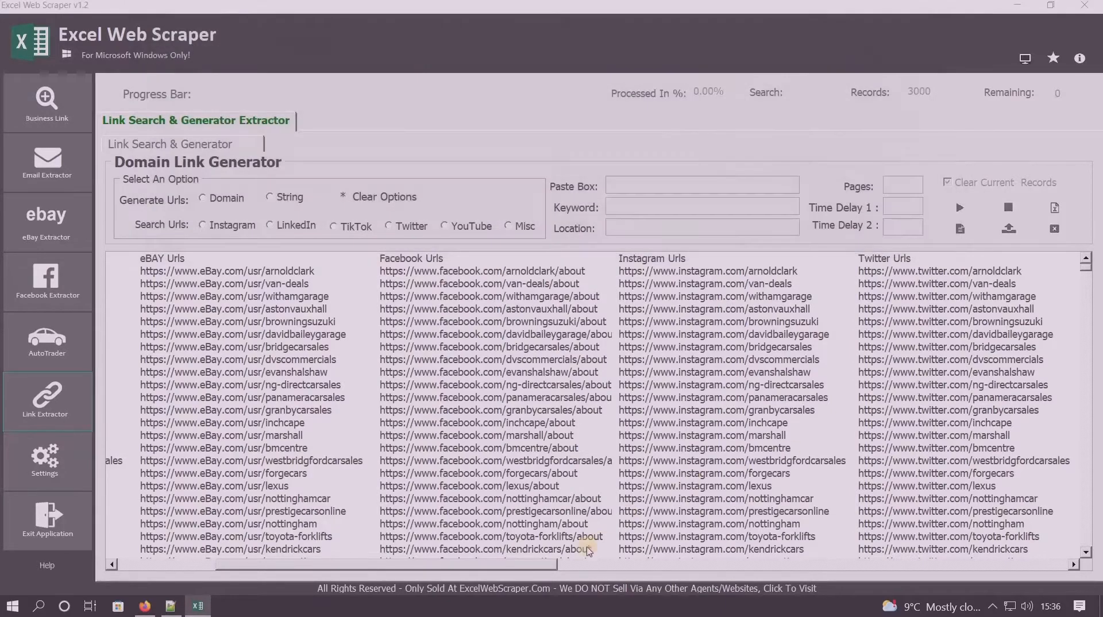
Step: Export the generated domain links to an Excel file and dismiss the completion message
left_click_drag(537, 567, 977, 560)
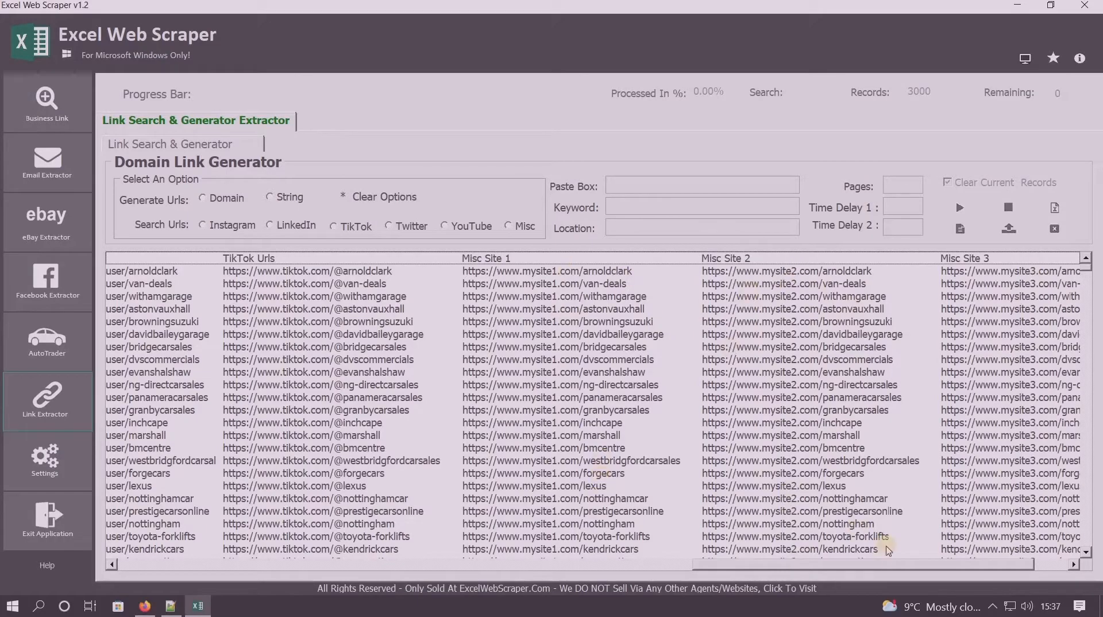
left_click_drag(899, 569, 402, 569)
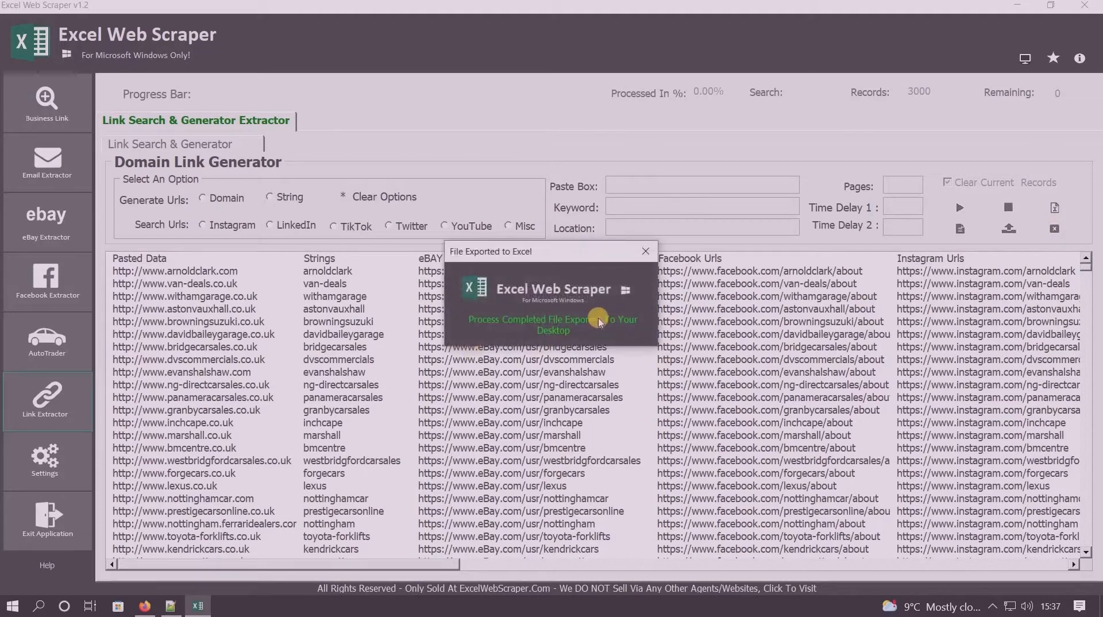
left_click(645, 252)
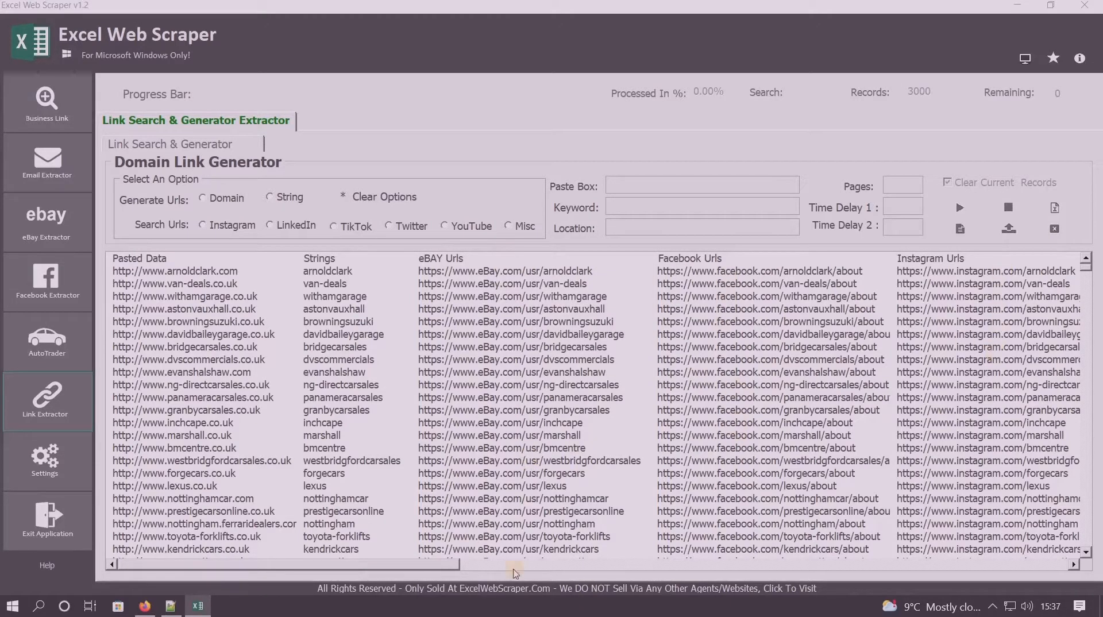
Step: Clear the link generator form of all results using the third clear option
left_click_drag(432, 573, 656, 569)
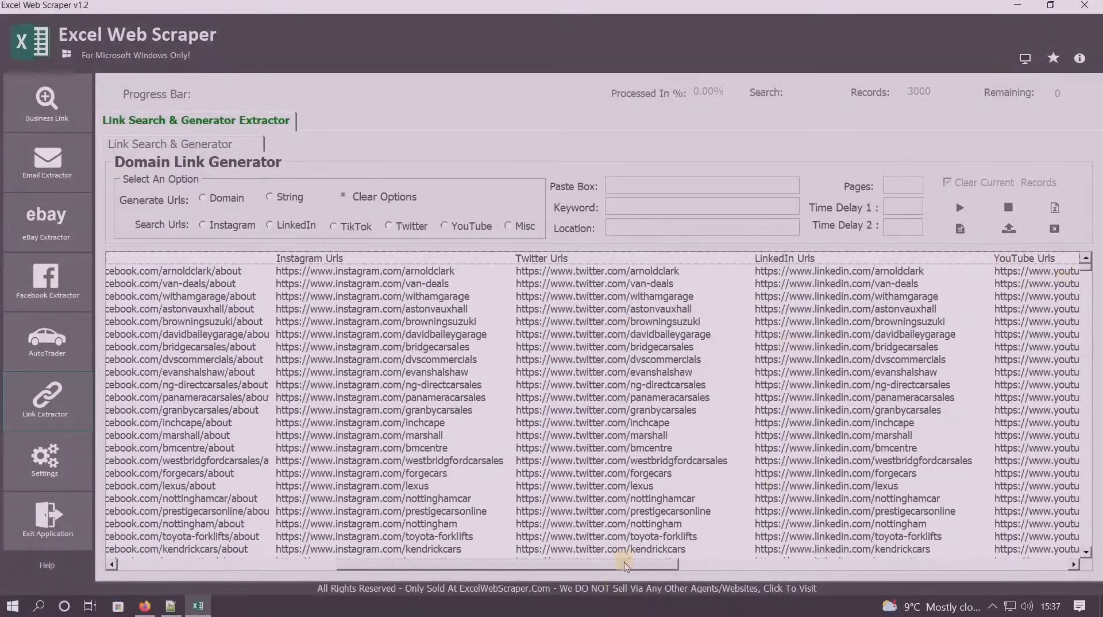
left_click_drag(626, 566, 337, 568)
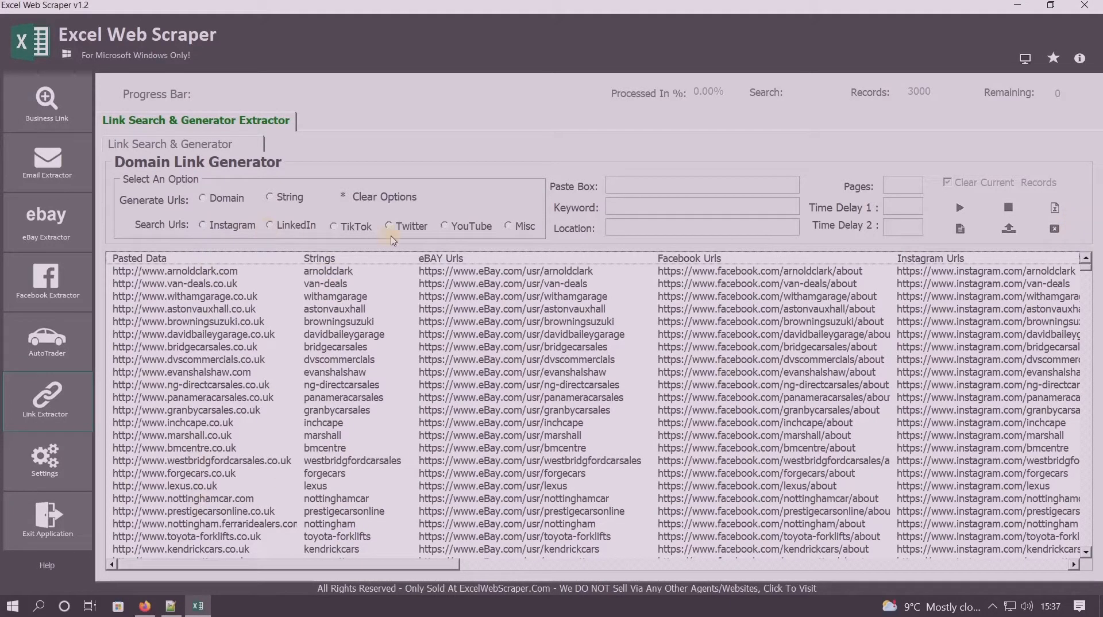
left_click(1056, 229)
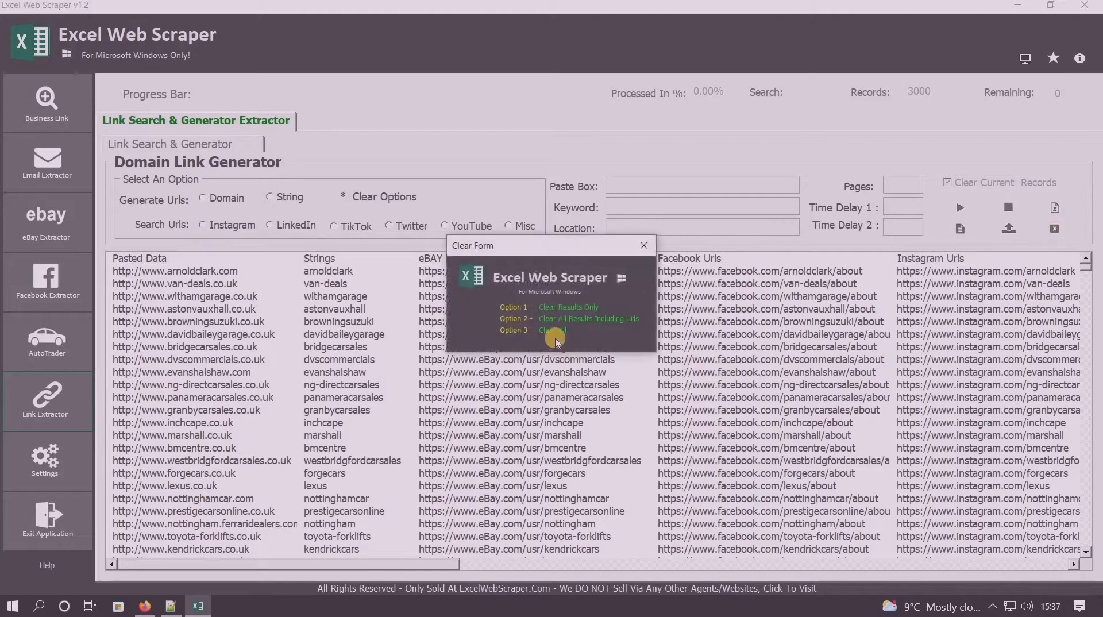
left_click(555, 332)
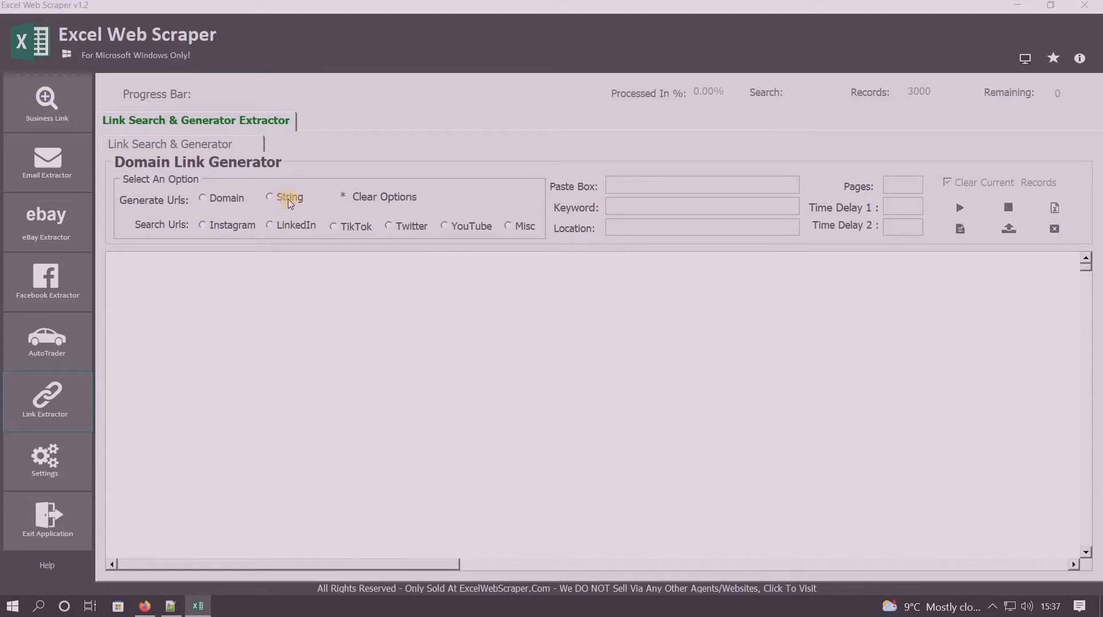
Step: Switch to strings.txt in Notepad++, copy its full list of strings, and return to Excel Web Scraper
left_click(172, 607)
left_click(89, 54)
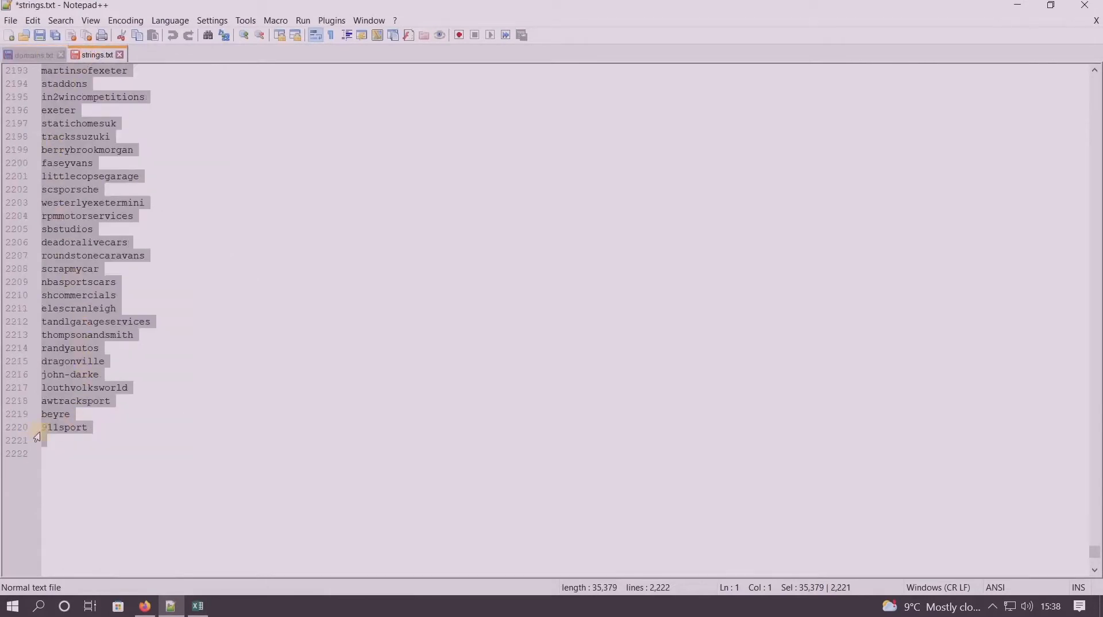
right_click(73, 249)
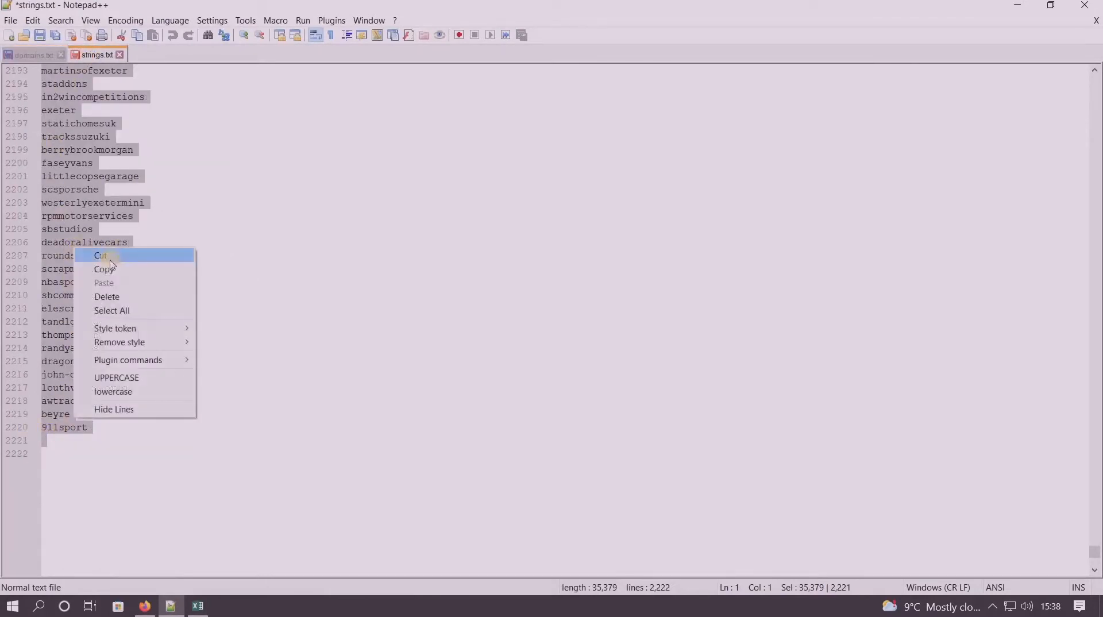
left_click(107, 267)
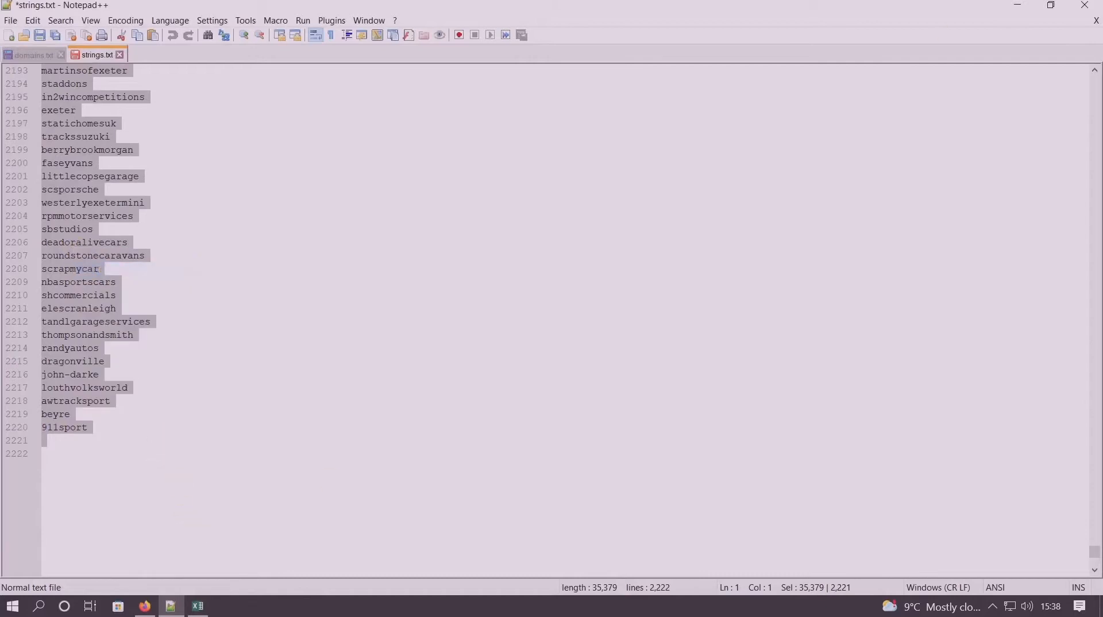
left_click(1014, 10)
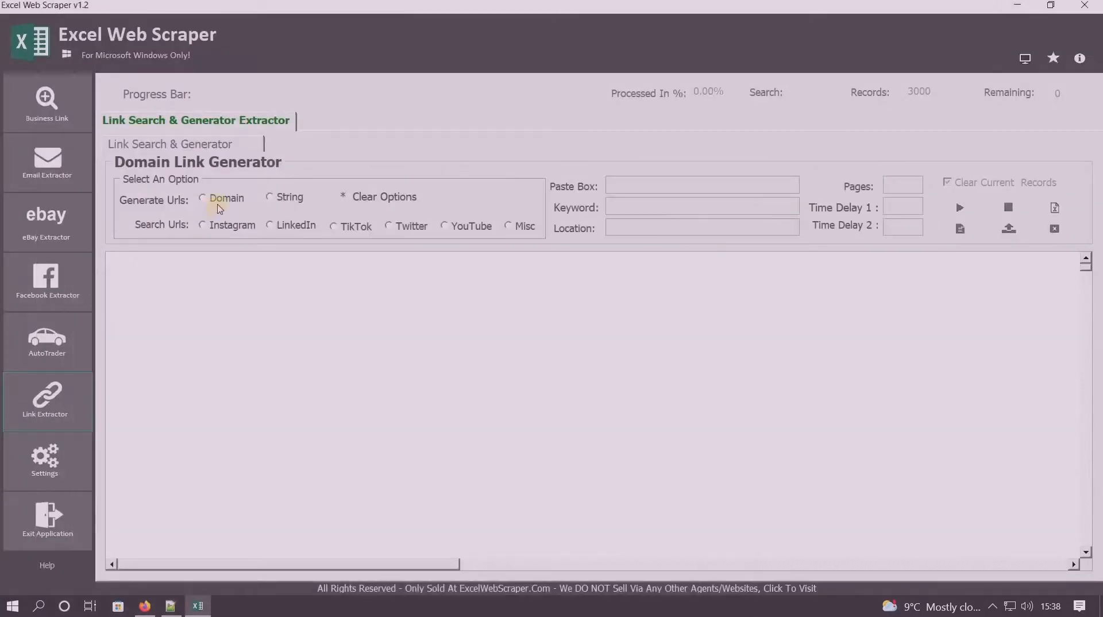
Step: Set URL generation to String and paste the copied strings into the records list
left_click(271, 198)
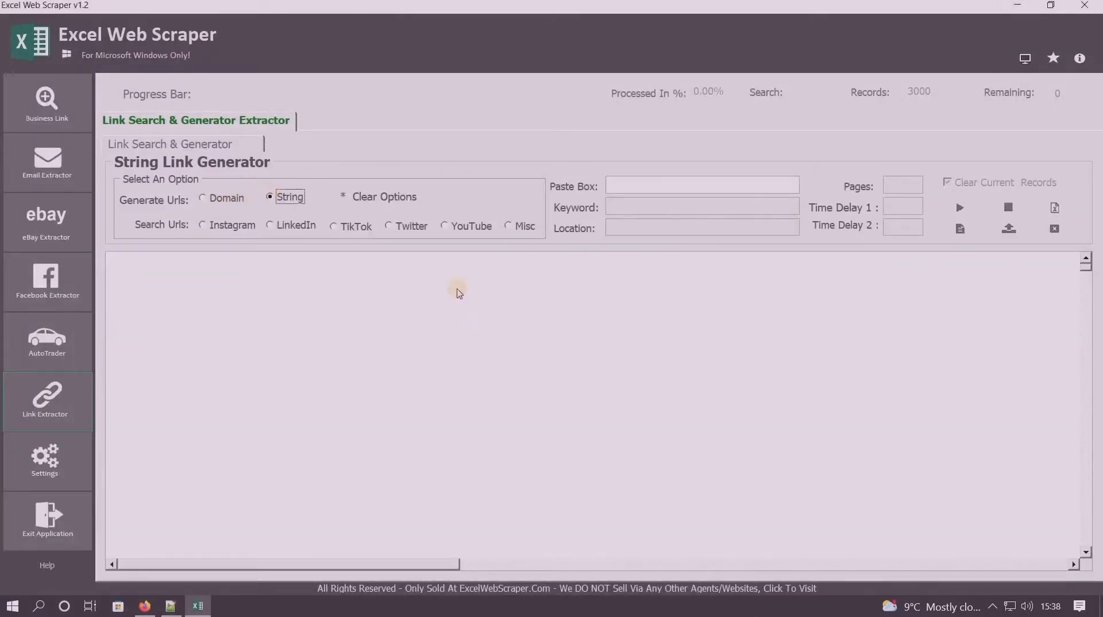
left_click(616, 185)
left_click(960, 231)
left_click(645, 257)
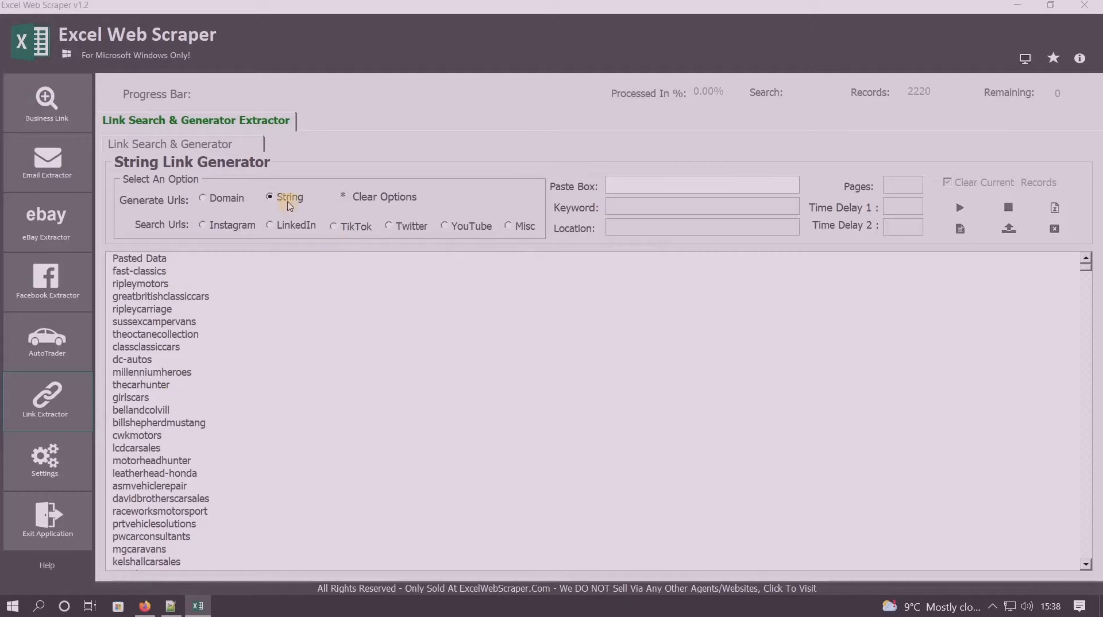
Step: Generate the URLs from the pasted strings and dismiss the completion message
left_click(960, 206)
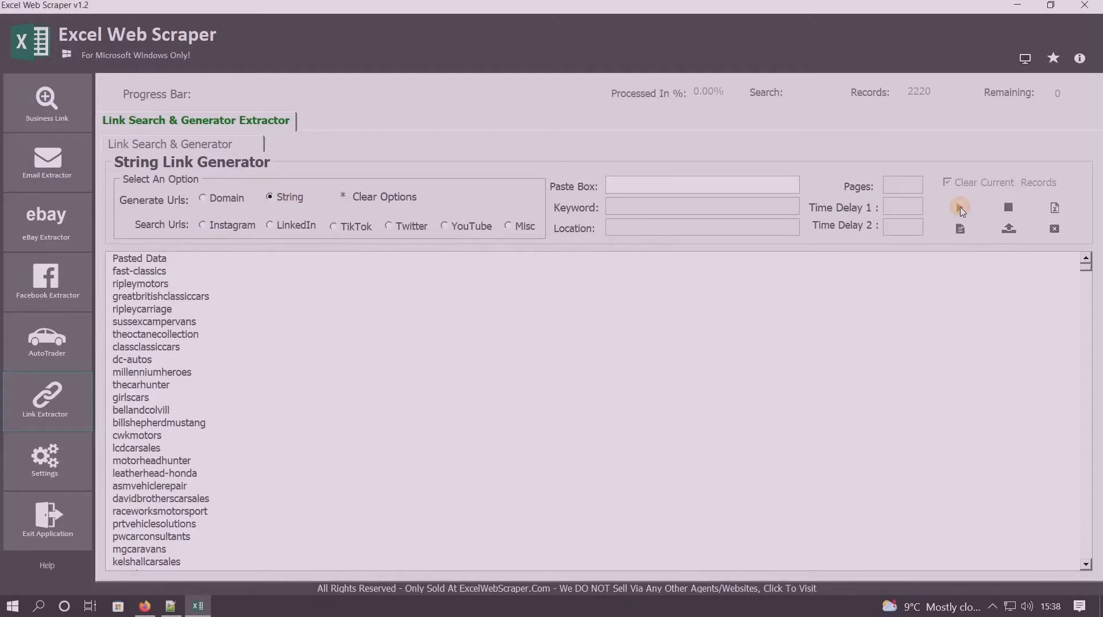
left_click(640, 259)
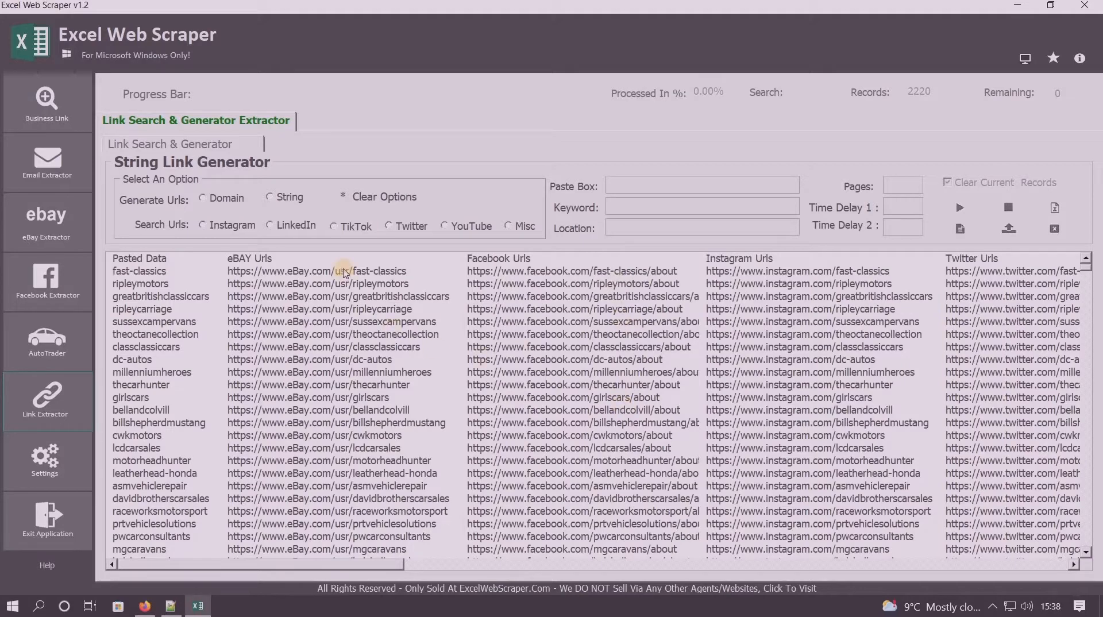
Step: Examine the generated social media, Domain 1 to 3 and Misc Site 1 to 3 URL columns
left_click(274, 260)
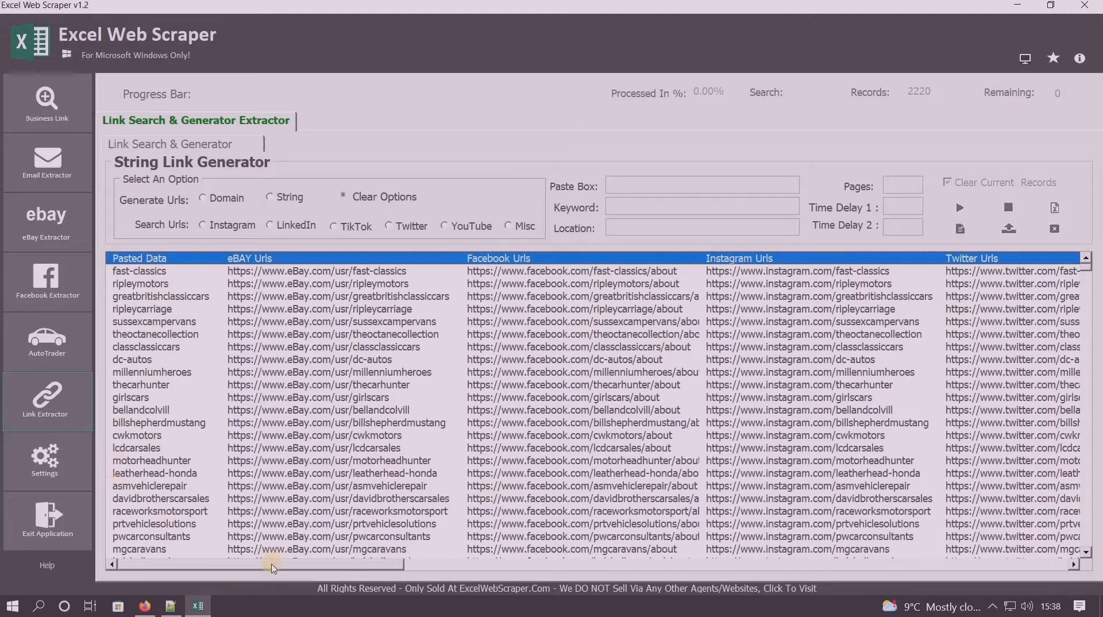
left_click_drag(272, 568, 558, 563)
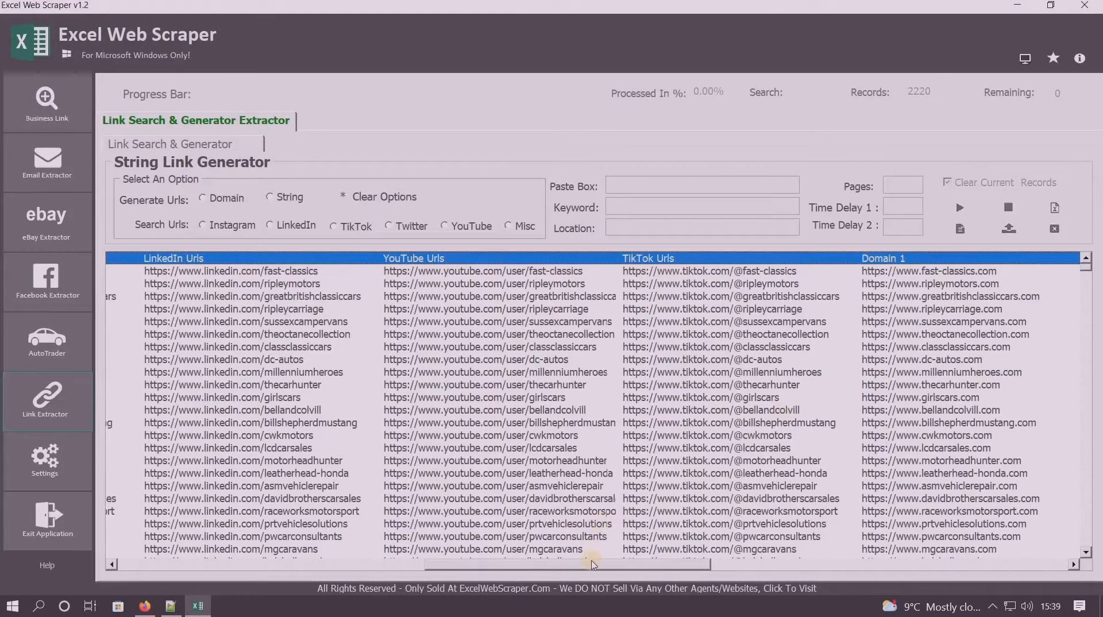
left_click_drag(617, 559, 739, 543)
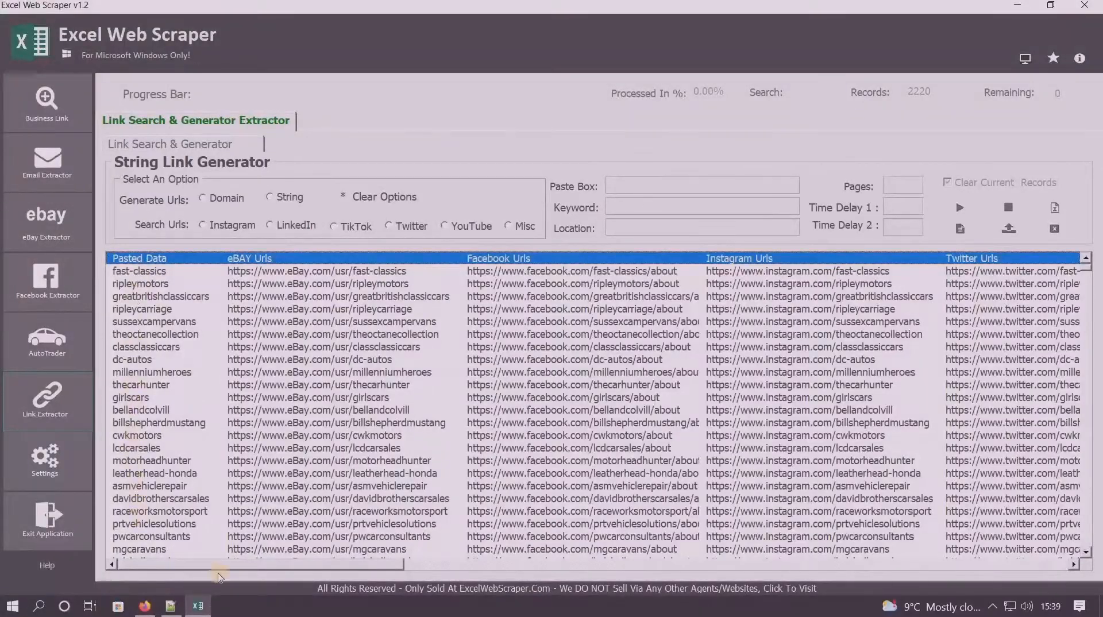
left_click_drag(217, 566, 632, 559)
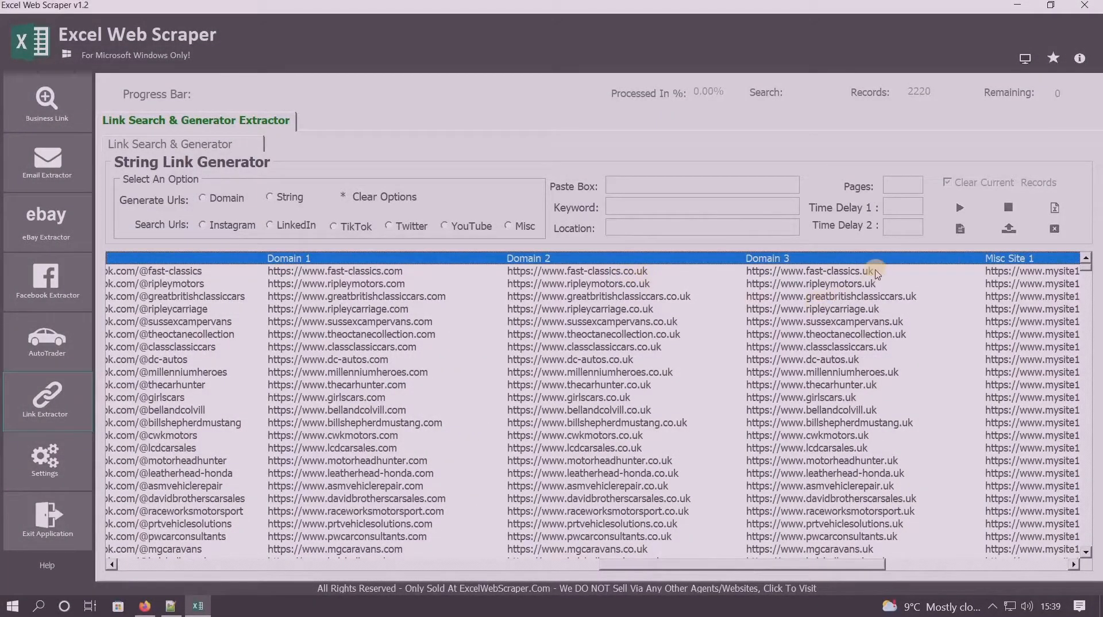
left_click(735, 564)
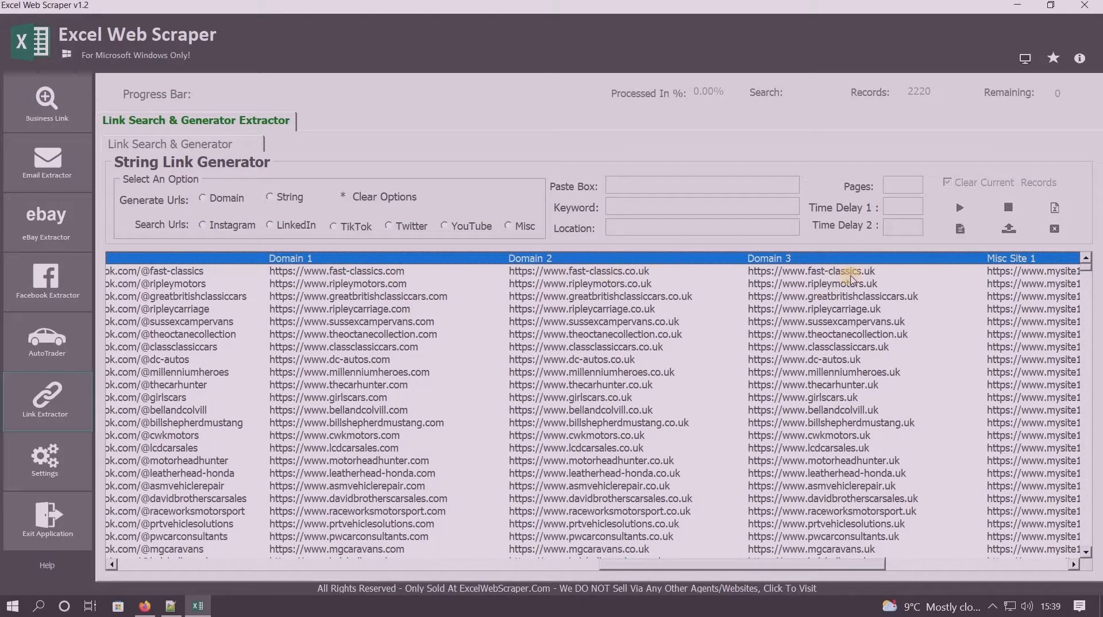
left_click_drag(746, 564, 919, 555)
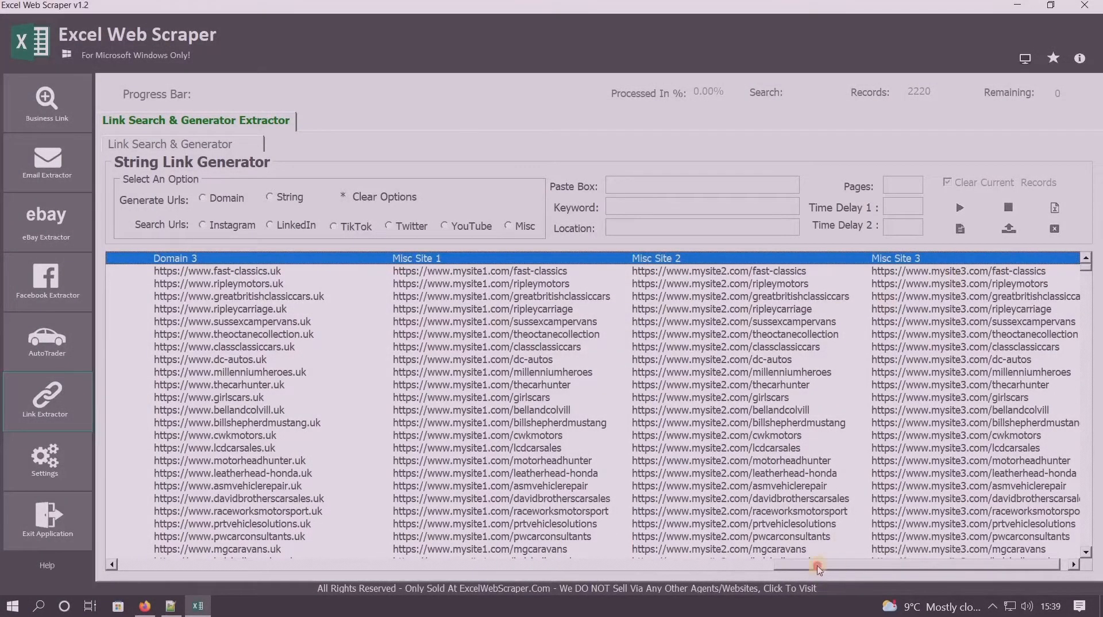
left_click_drag(819, 569, 603, 568)
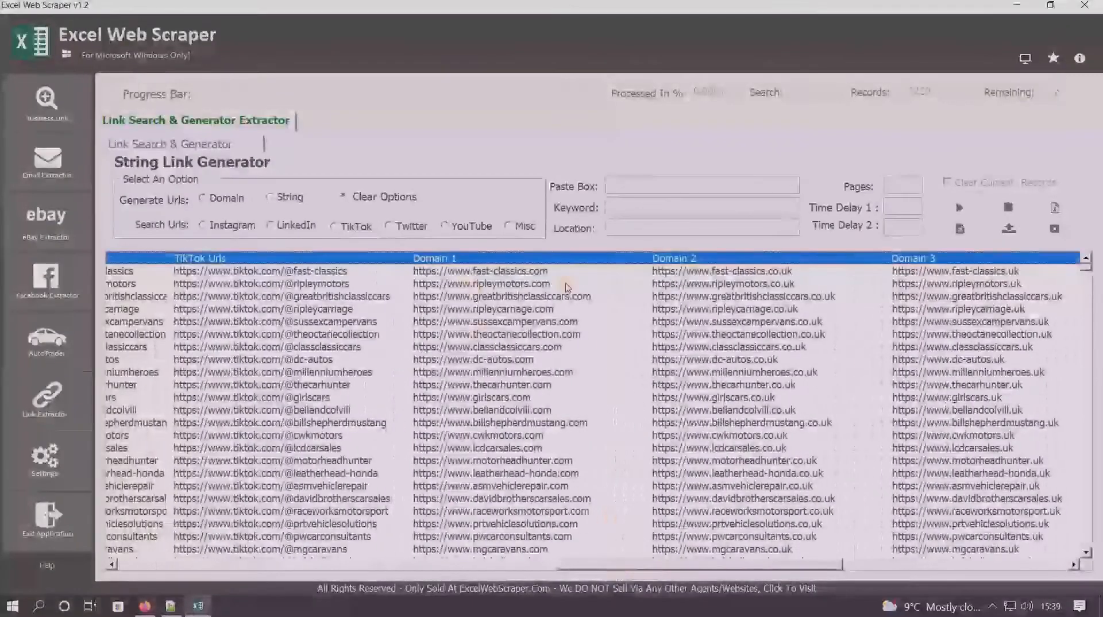
Step: Open the settings and change the Domain 1 ending to .org
left_click(46, 457)
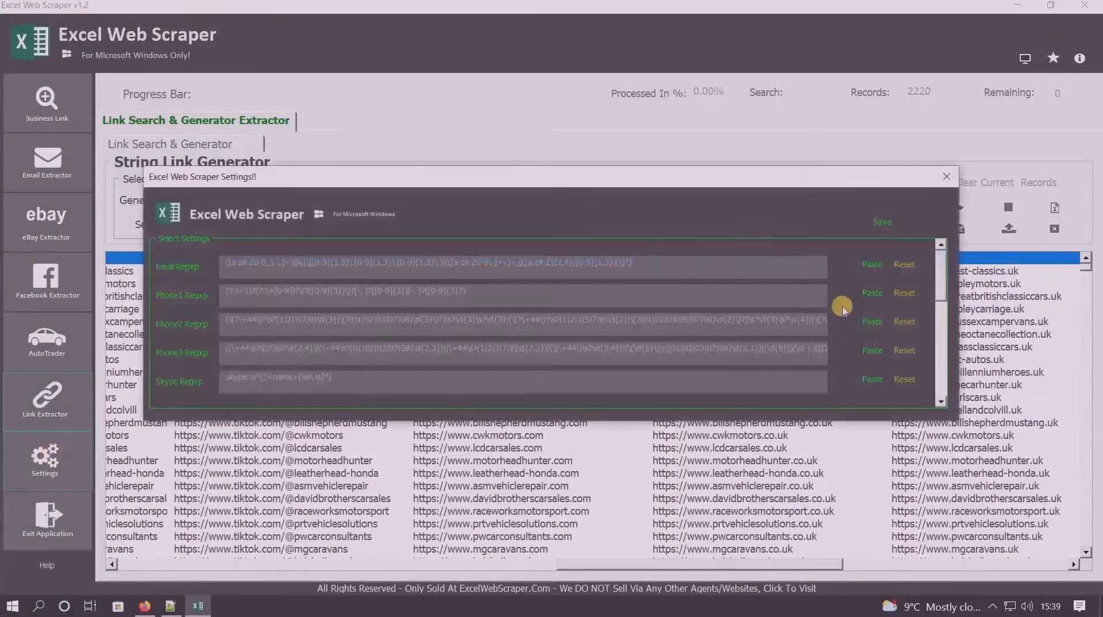
left_click_drag(943, 293, 941, 380)
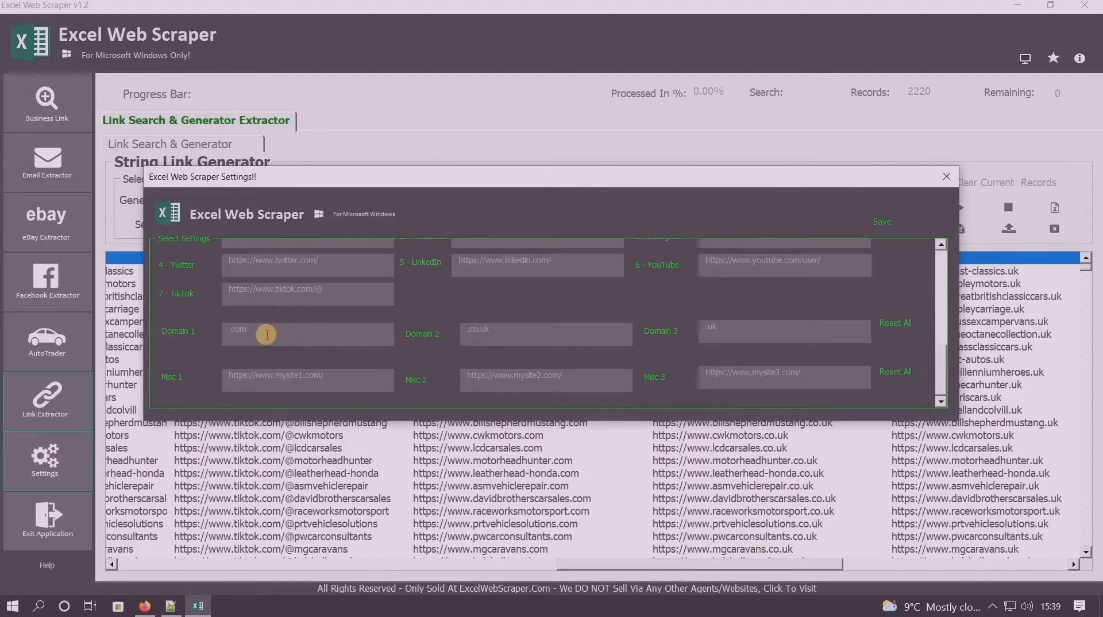
left_click_drag(267, 335, 234, 328)
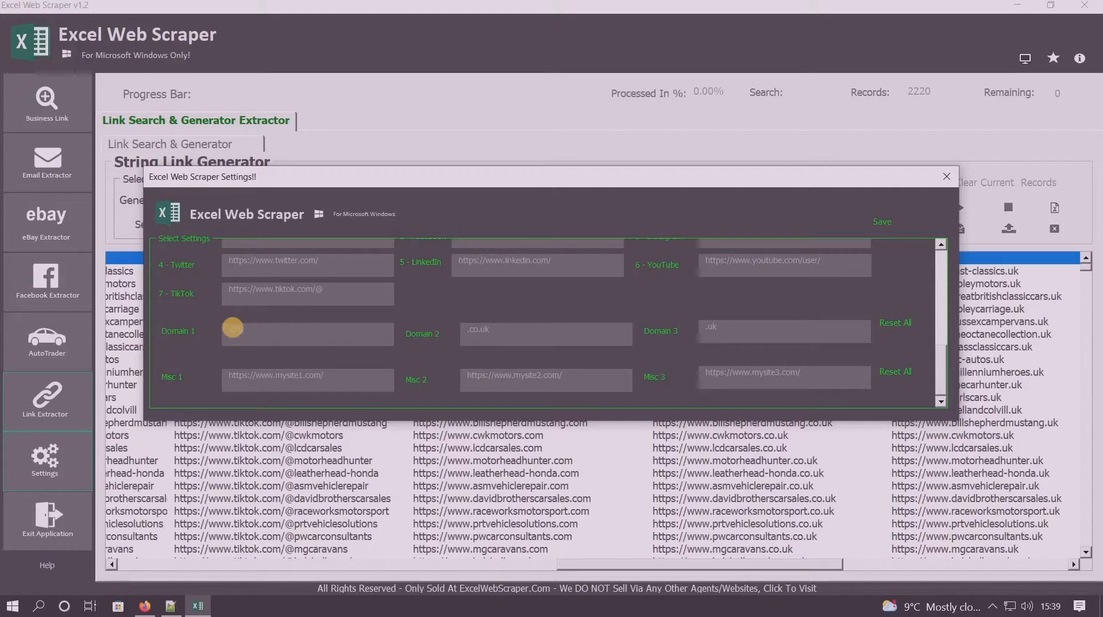
type(".org")
left_click(231, 331)
Step: Reset all domain endings to their defaults and close the settings window
left_click(897, 327)
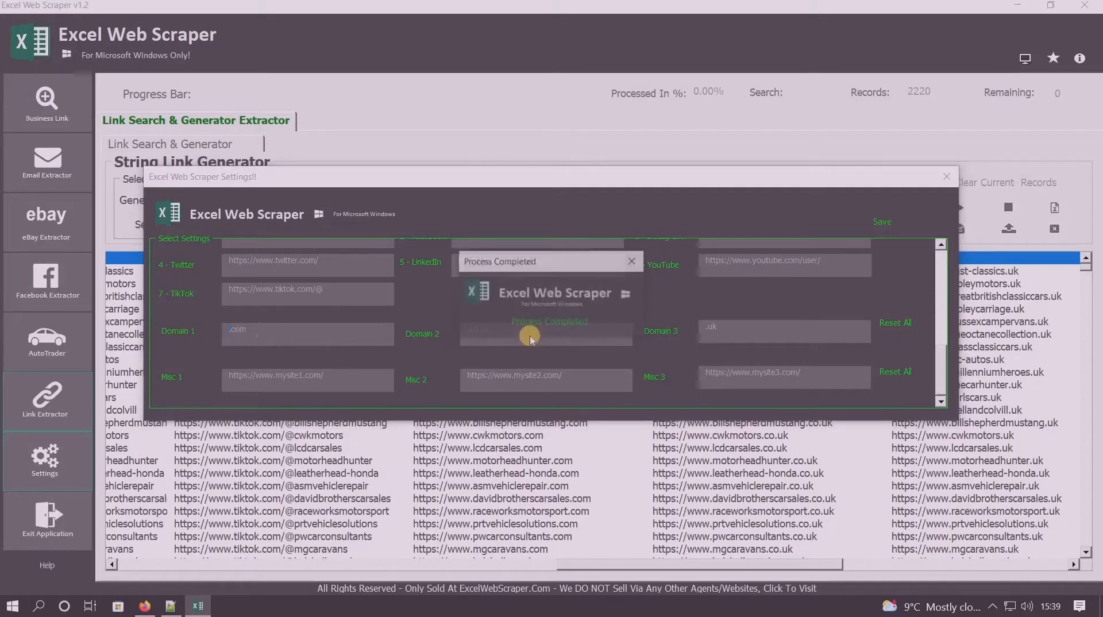
left_click(633, 264)
left_click(946, 176)
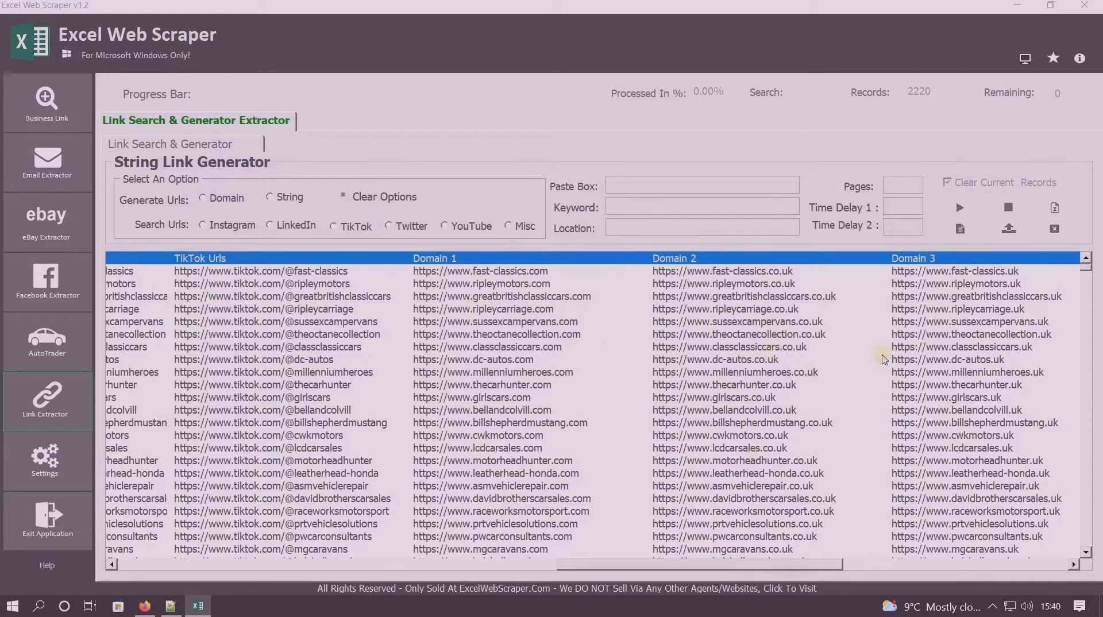
Step: View the Email Extractor page, and return to the first columns of the generated string links
left_click(33, 171)
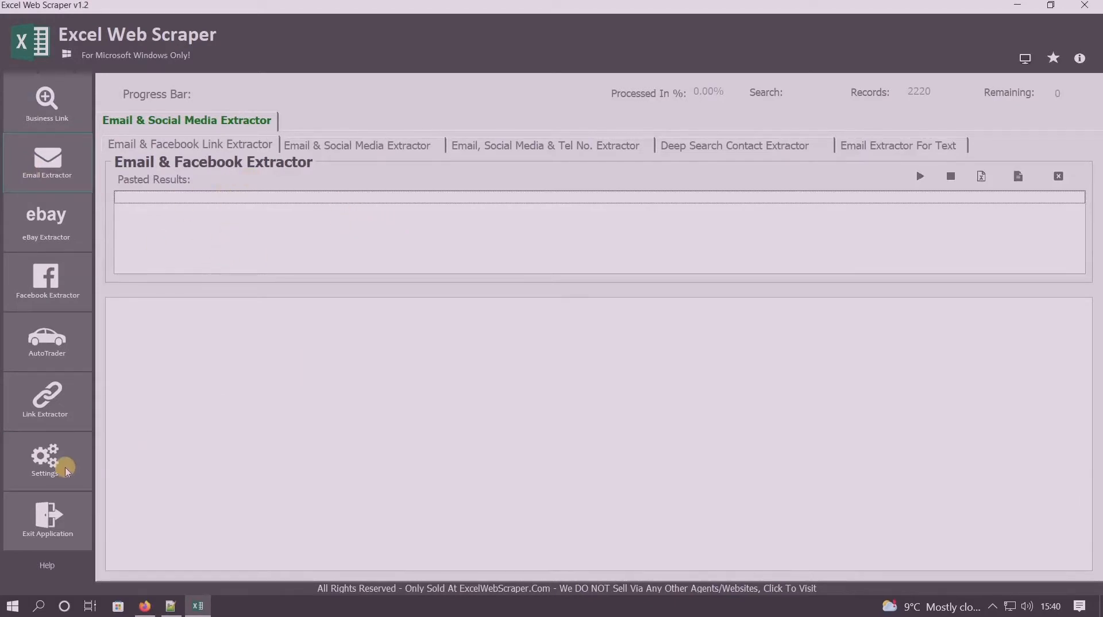
left_click(55, 395)
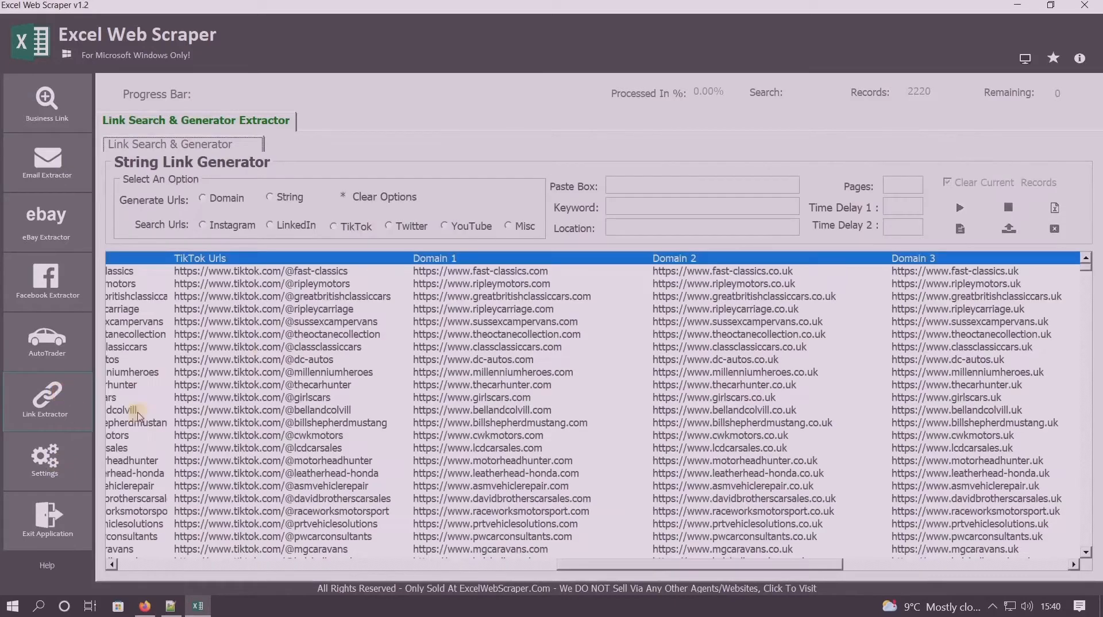
left_click_drag(738, 566, 285, 566)
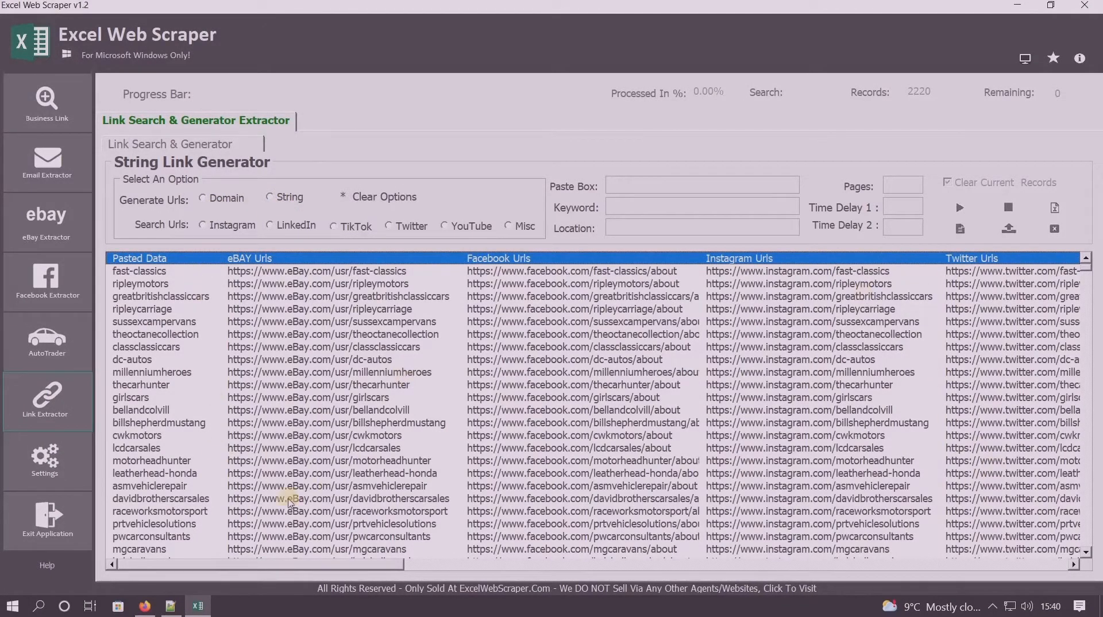
left_click_drag(327, 569, 291, 556)
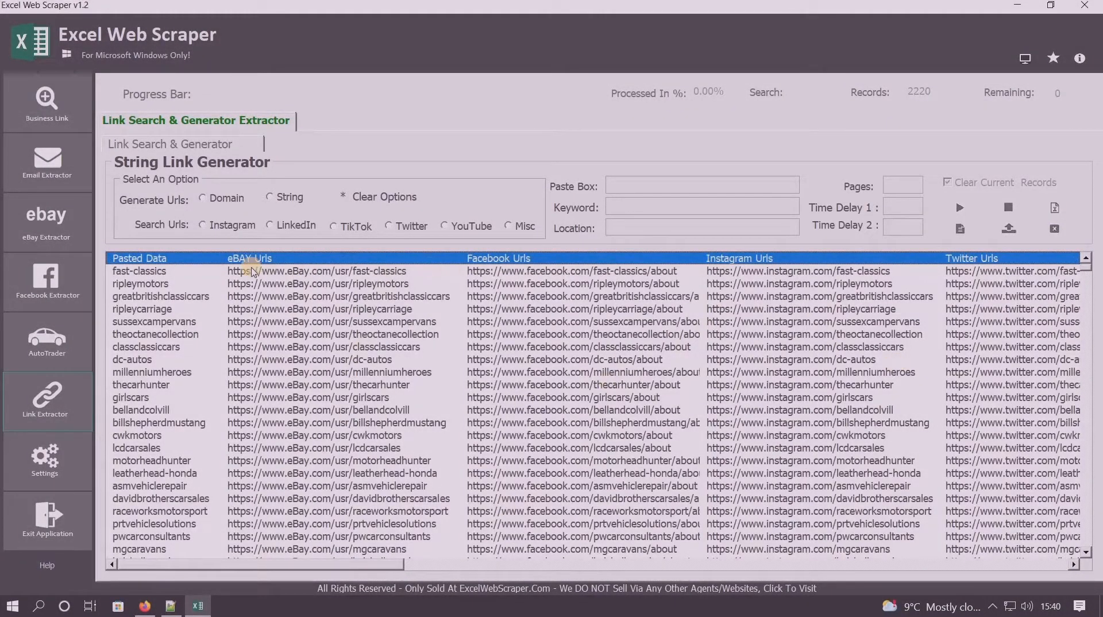
Step: Reselect String URL generation and empty the link generator form with the Clear All option
left_click(1055, 230)
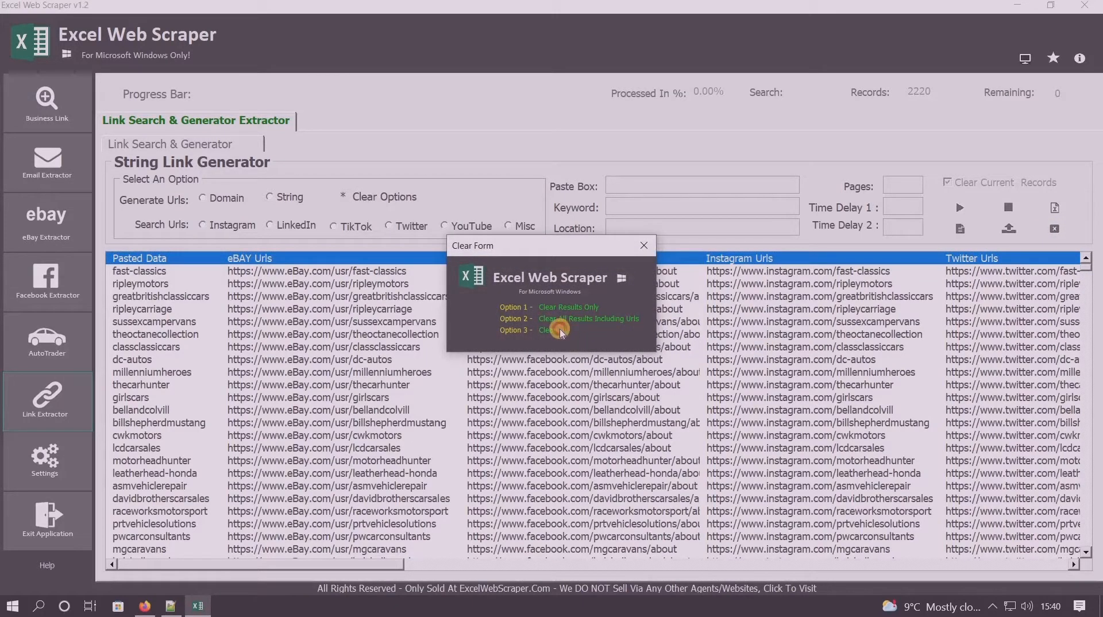
left_click(561, 332)
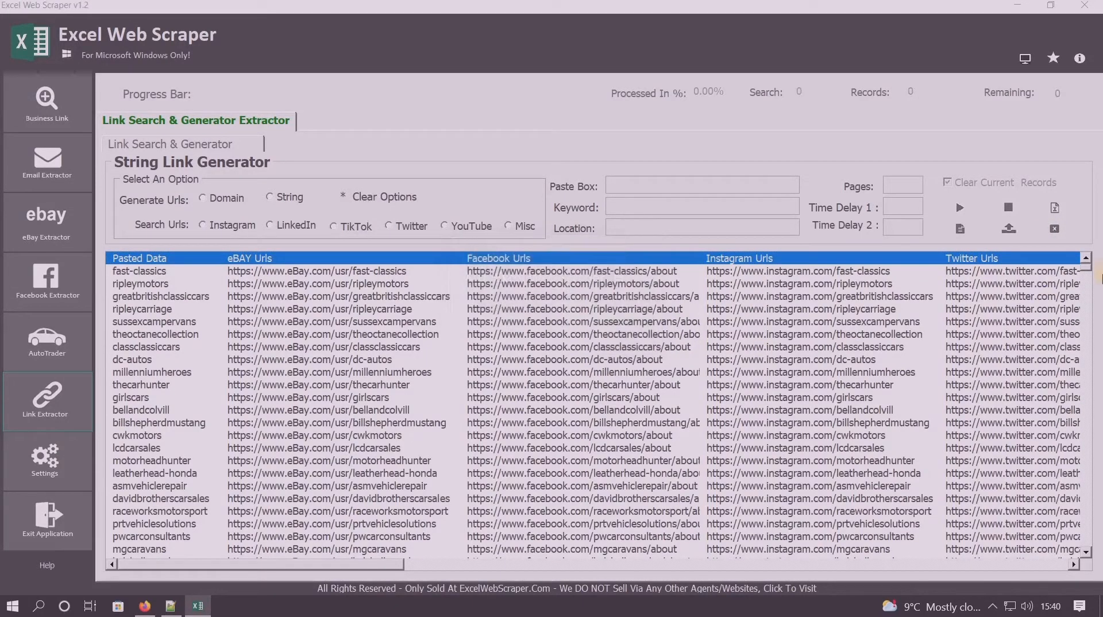
left_click(1061, 233)
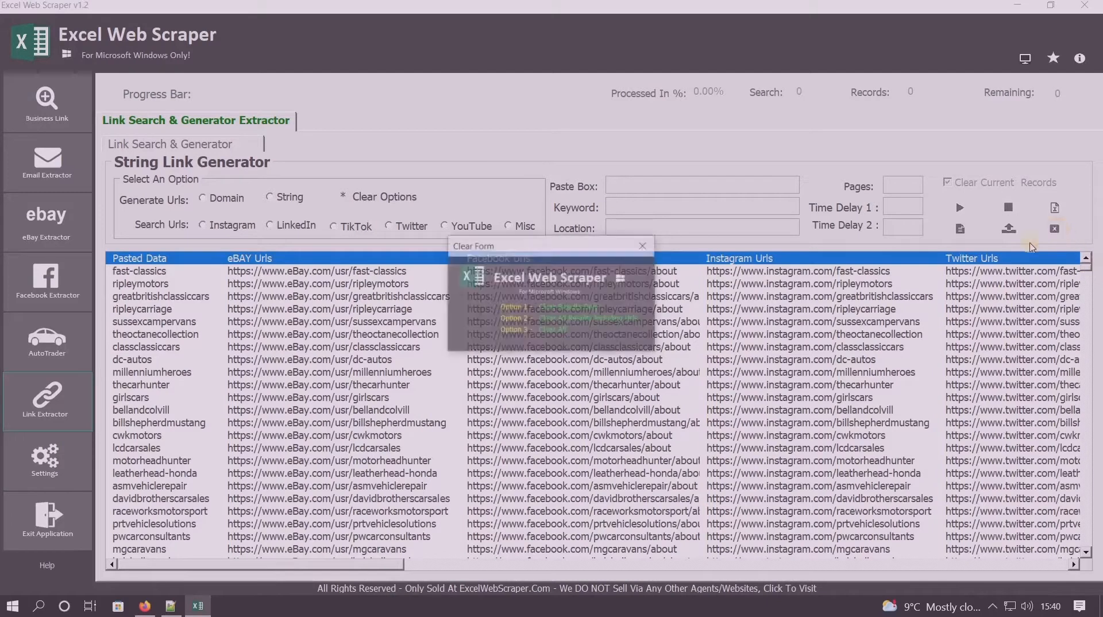
left_click(560, 332)
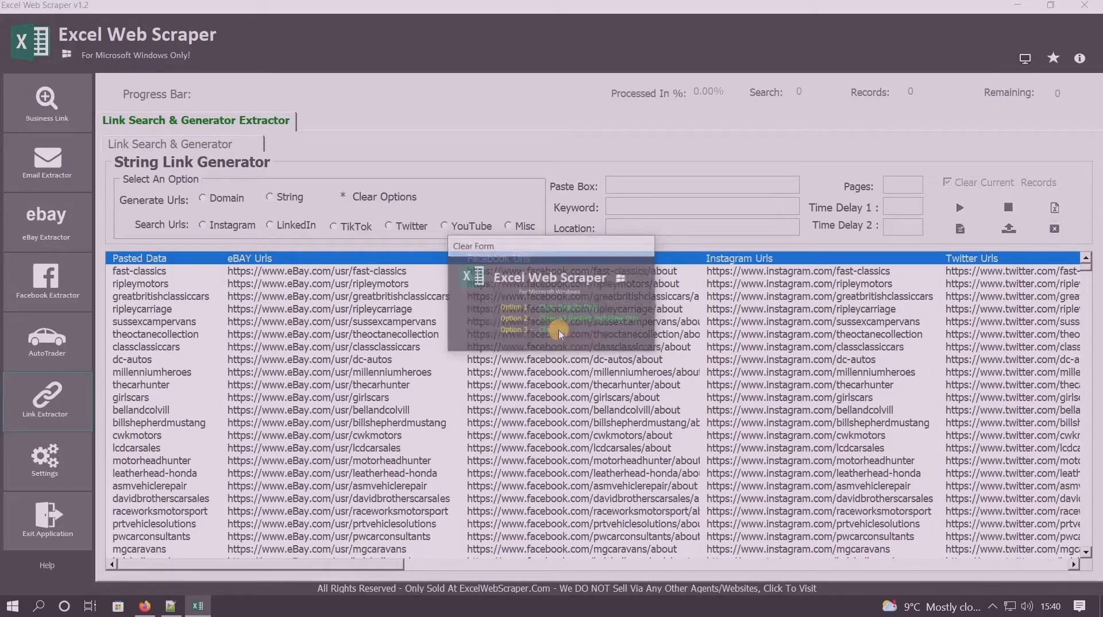
left_click(290, 198)
left_click(1055, 230)
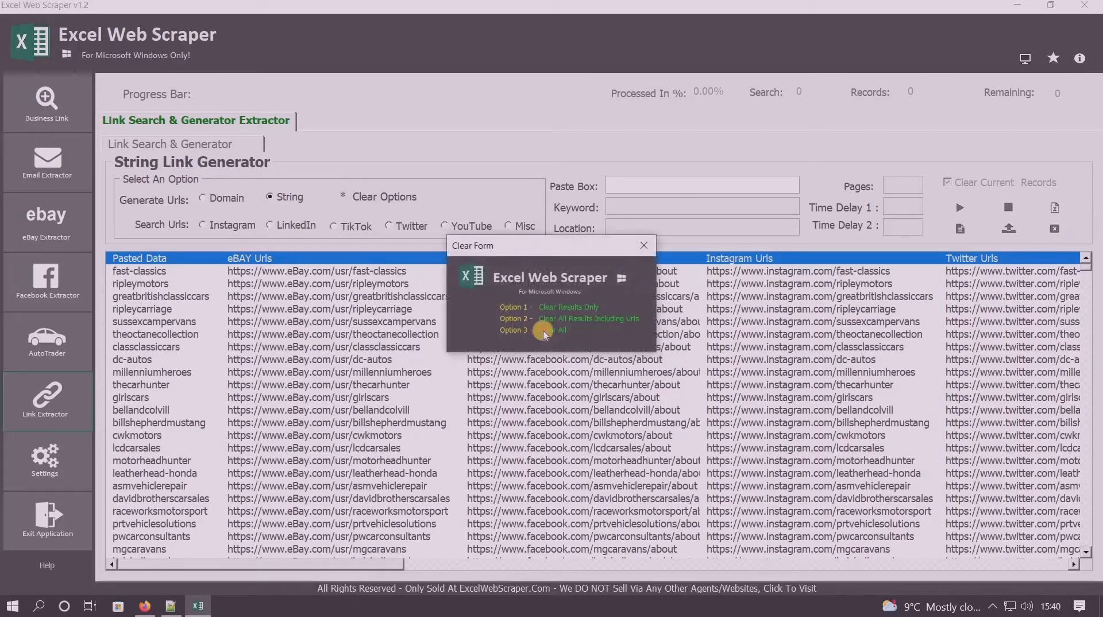
left_click(546, 331)
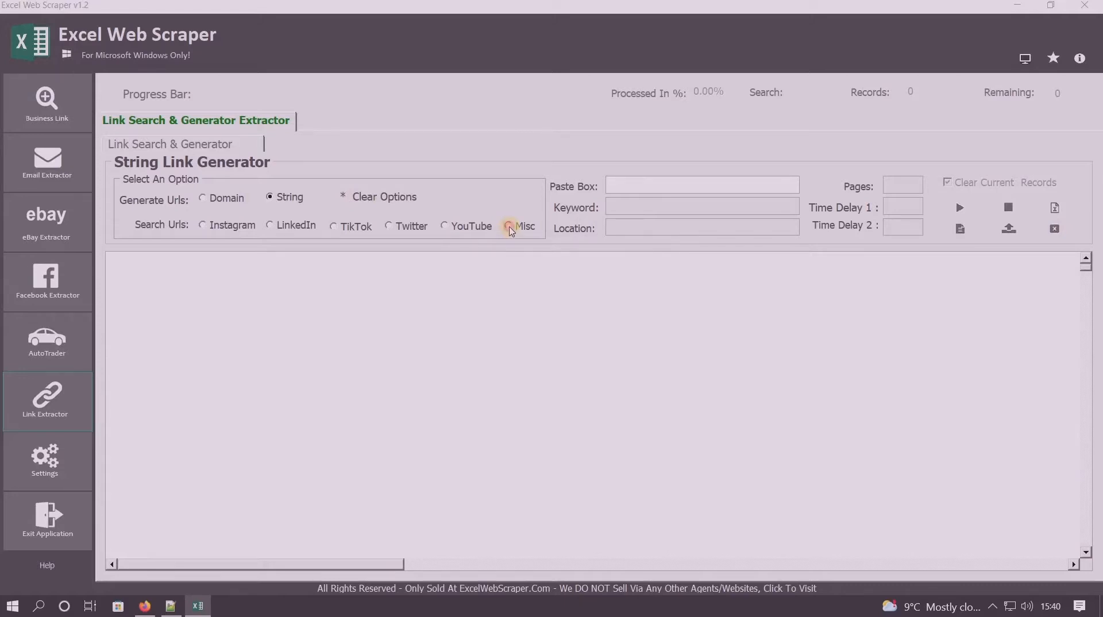
Step: Choose the Misc URL search and enter ebay.co.uk/usr, copied from the eBay profile address in Firefox, as the keyword
left_click(509, 227)
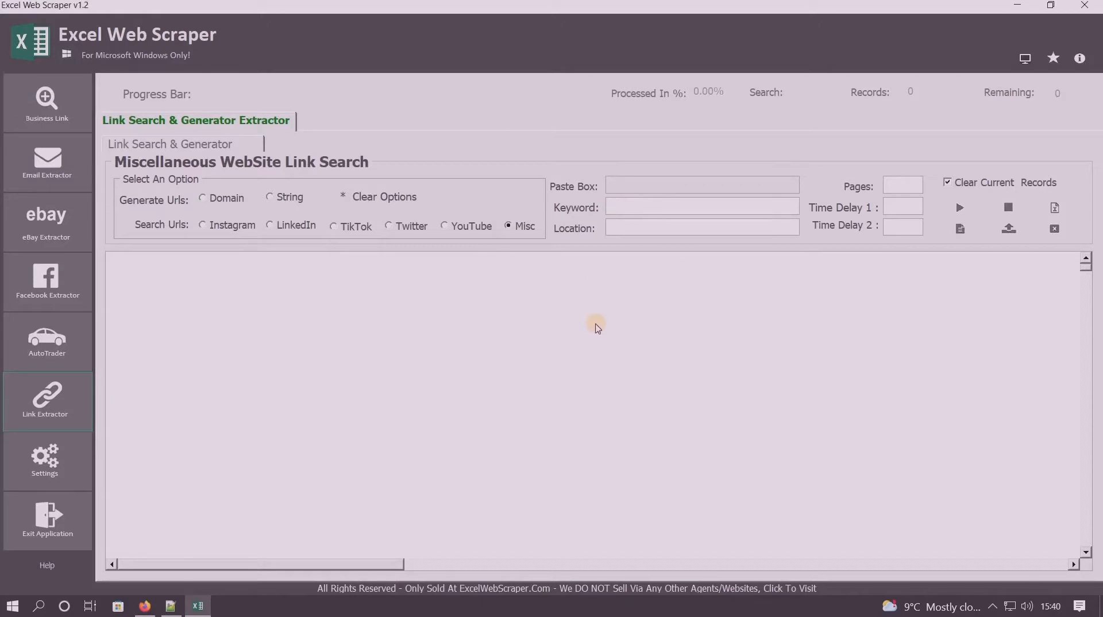
left_click(145, 603)
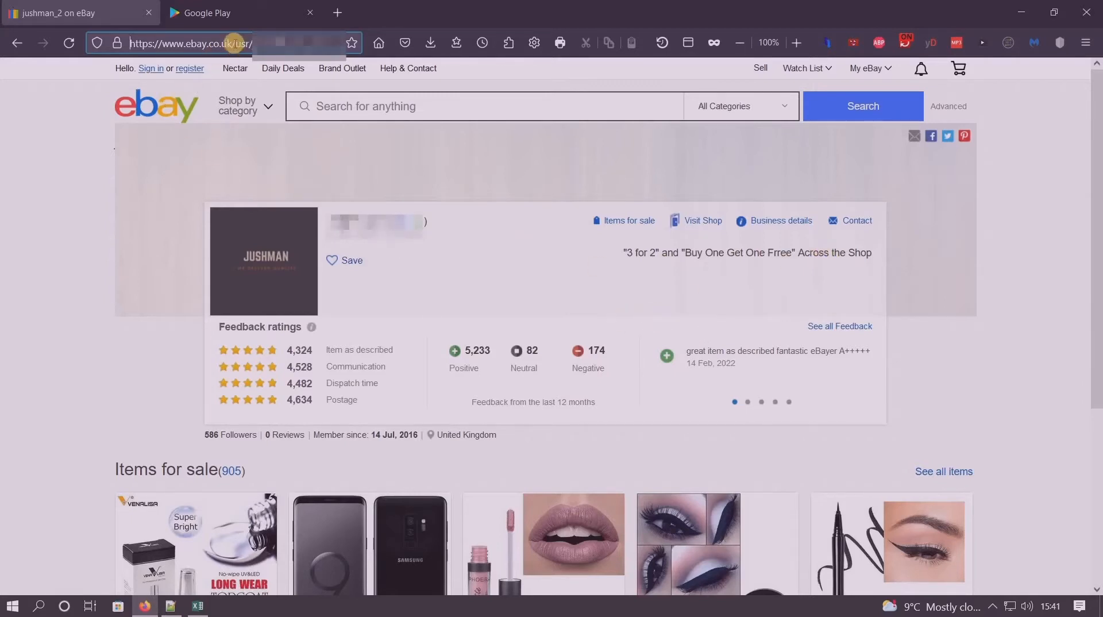
mouse_move(234, 43)
left_mouse_down()
mouse_move(187, 43)
mouse_move(271, 43)
mouse_move(248, 43)
left_mouse_up()
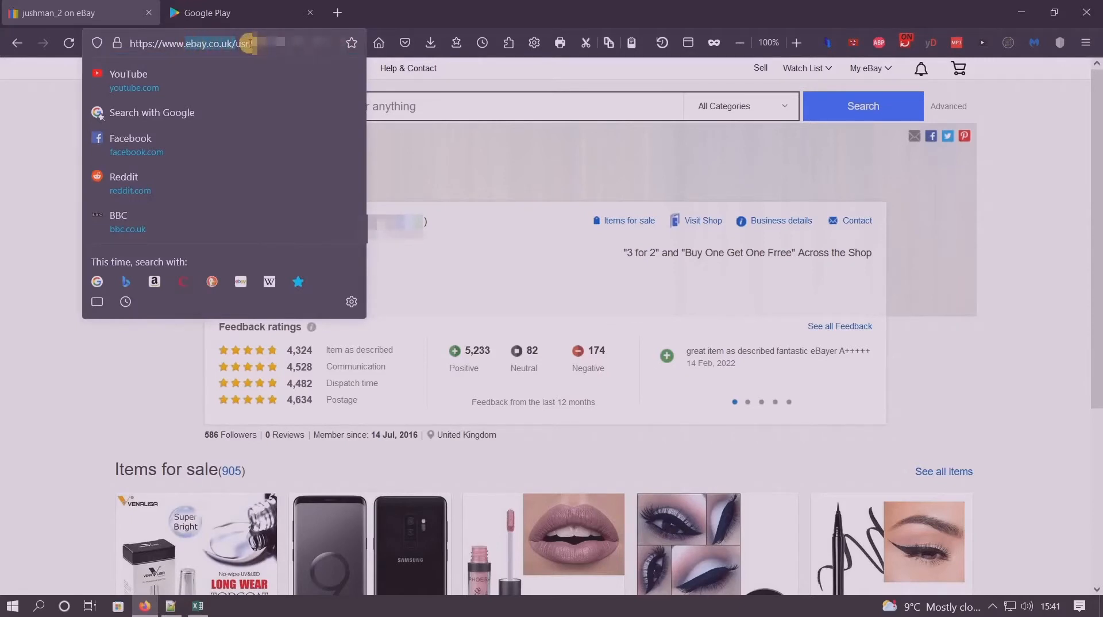
left_click(248, 43)
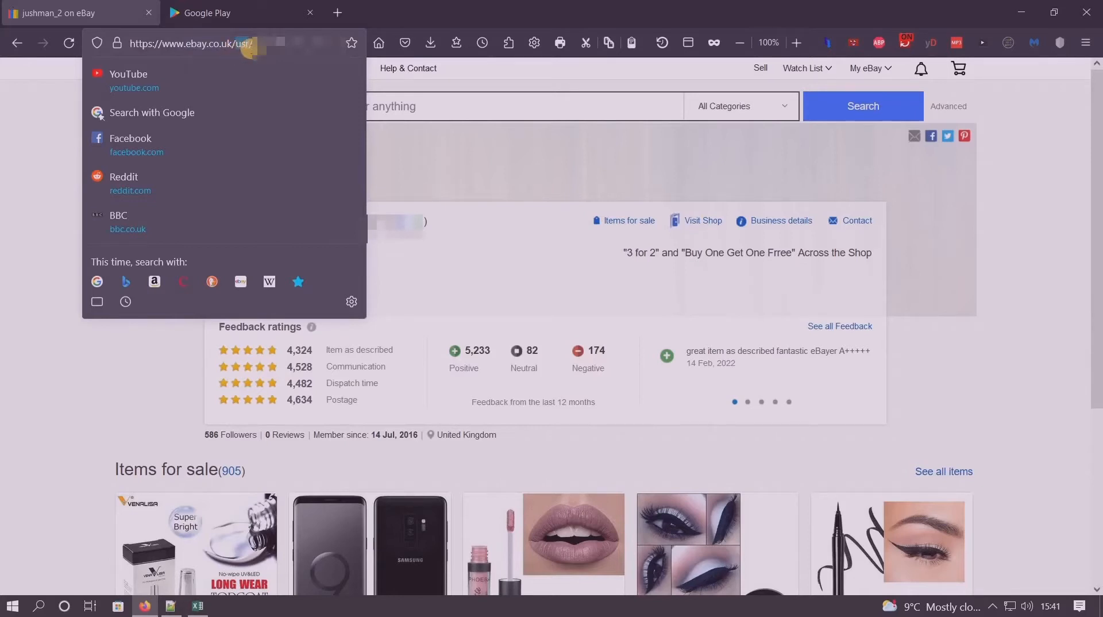
left_click(1022, 11)
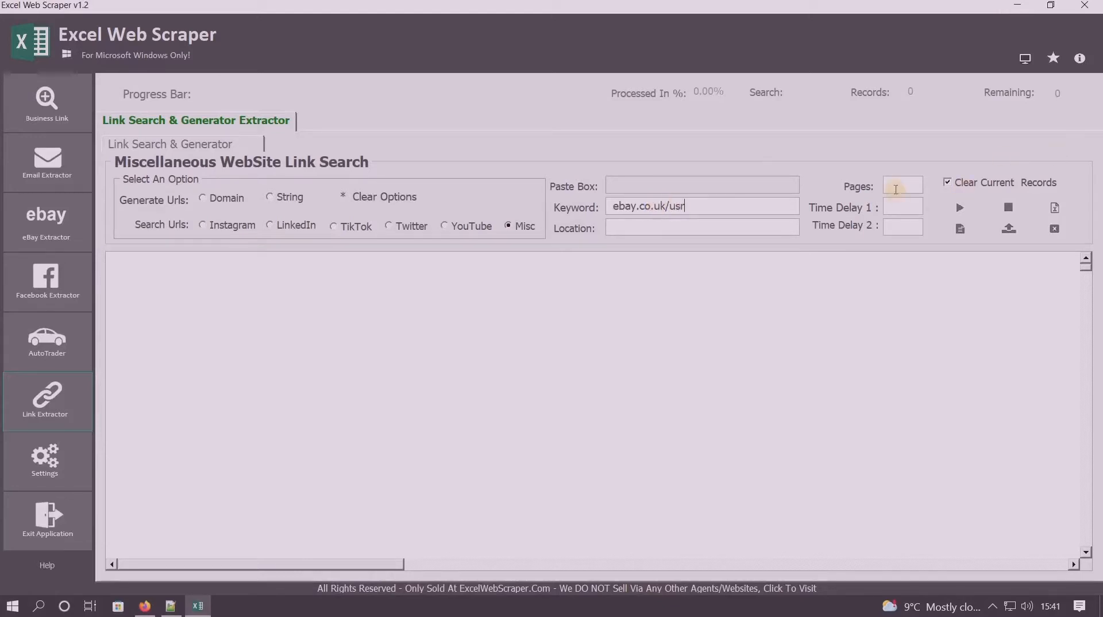
Step: Run the Misc link search for 1 page and dismiss the completion message
left_click(895, 188)
left_click(959, 210)
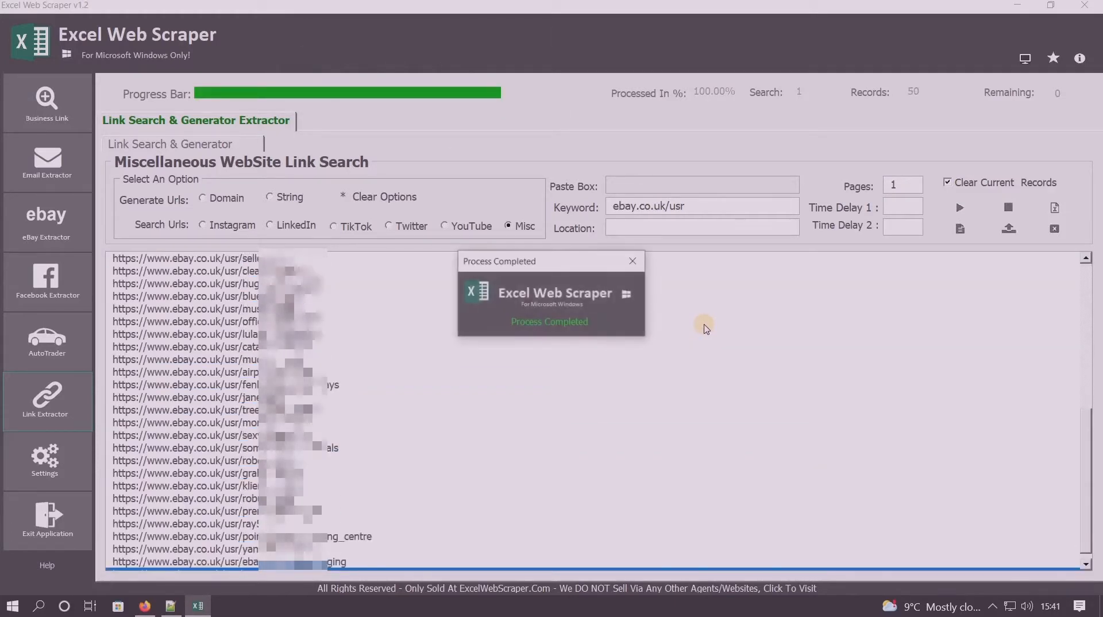
left_click(633, 261)
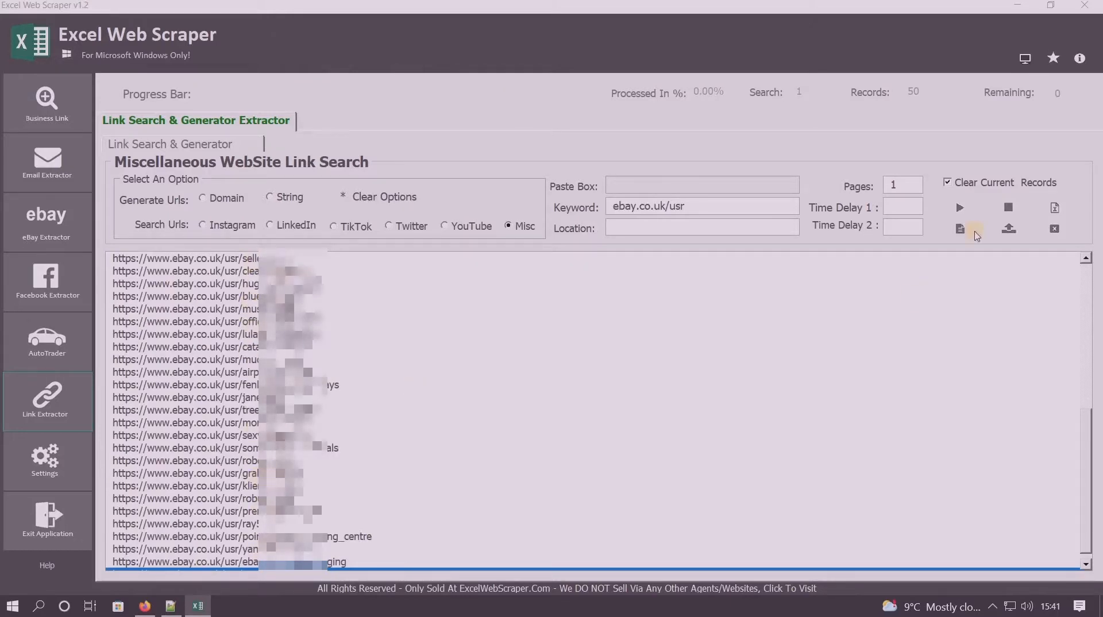
Step: Set the page count to 3, run the Misc link search, and dismiss the completion message
left_click_drag(913, 185, 878, 184)
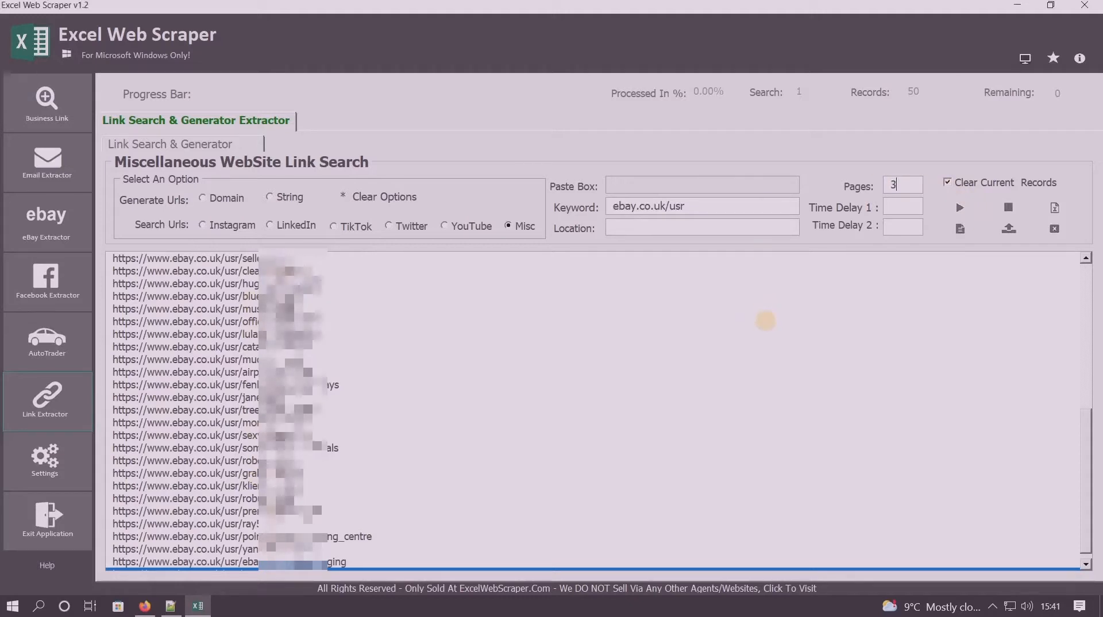
left_click(960, 209)
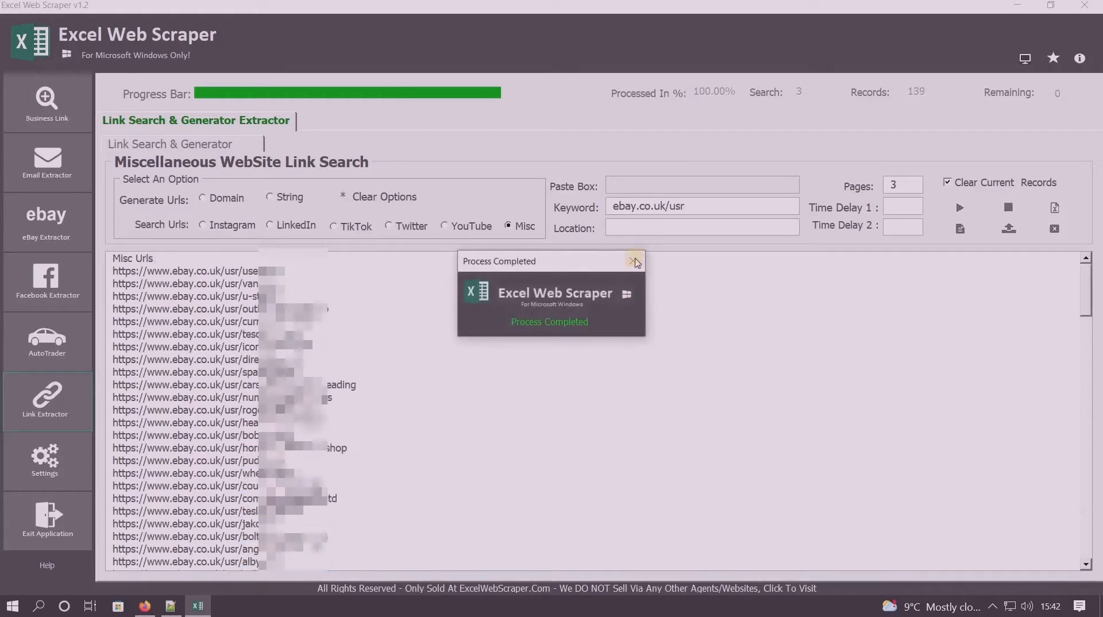
left_click(635, 259)
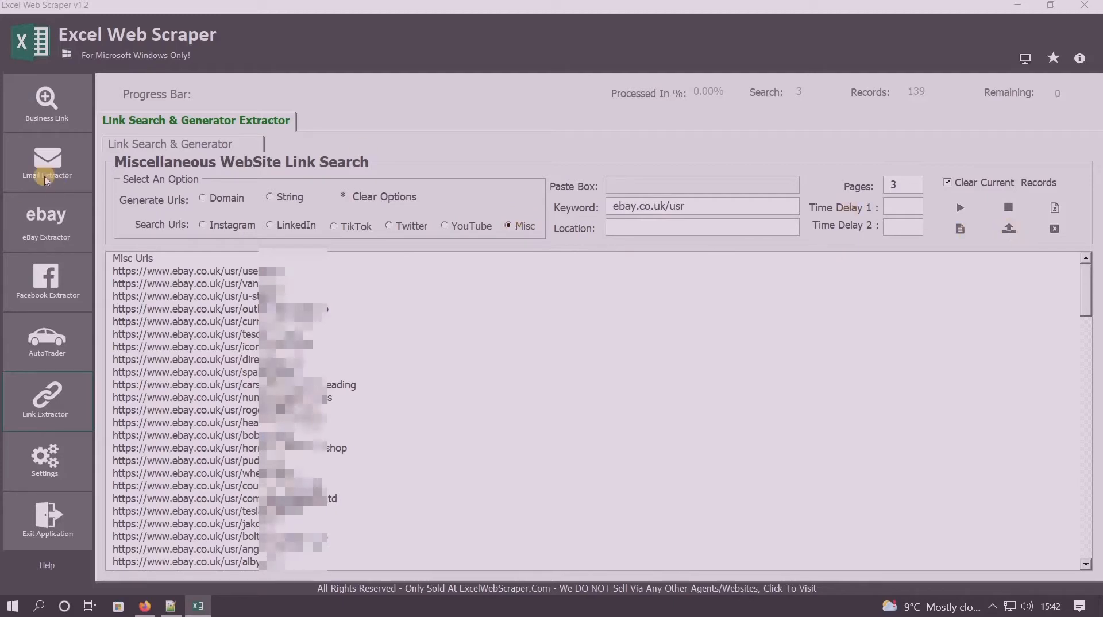
Step: Transfer the collected Misc URLs to the Email Extractor and dismiss the completion message
left_click(1009, 229)
left_click(643, 258)
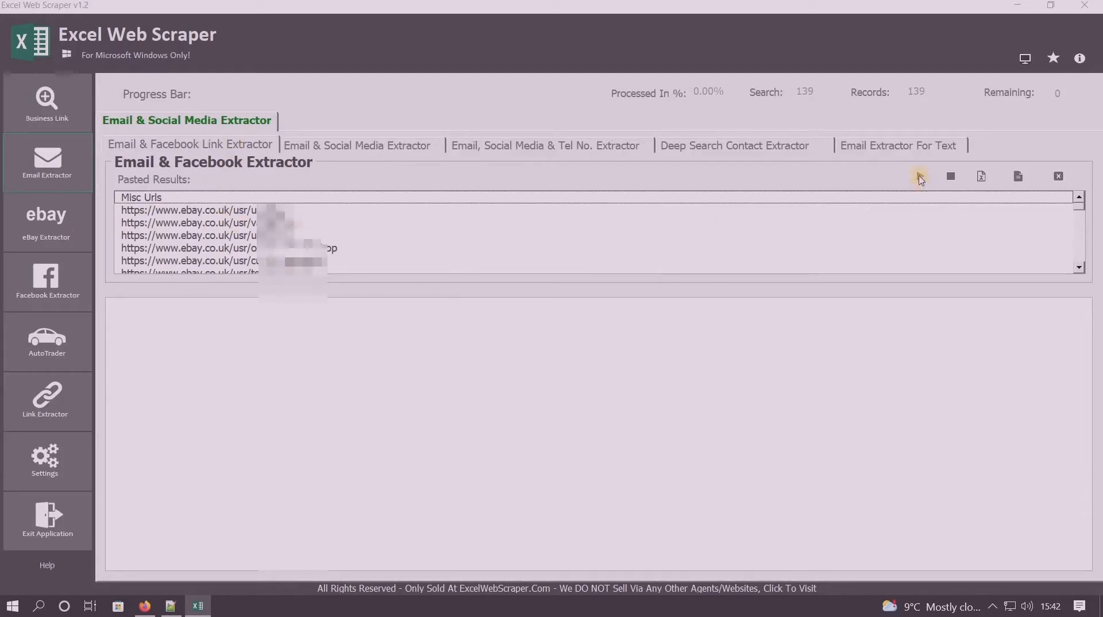
Step: Run the email and Facebook extraction on the pasted eBay URLs, dismiss the completion message, and clear all data from the form
left_click(919, 177)
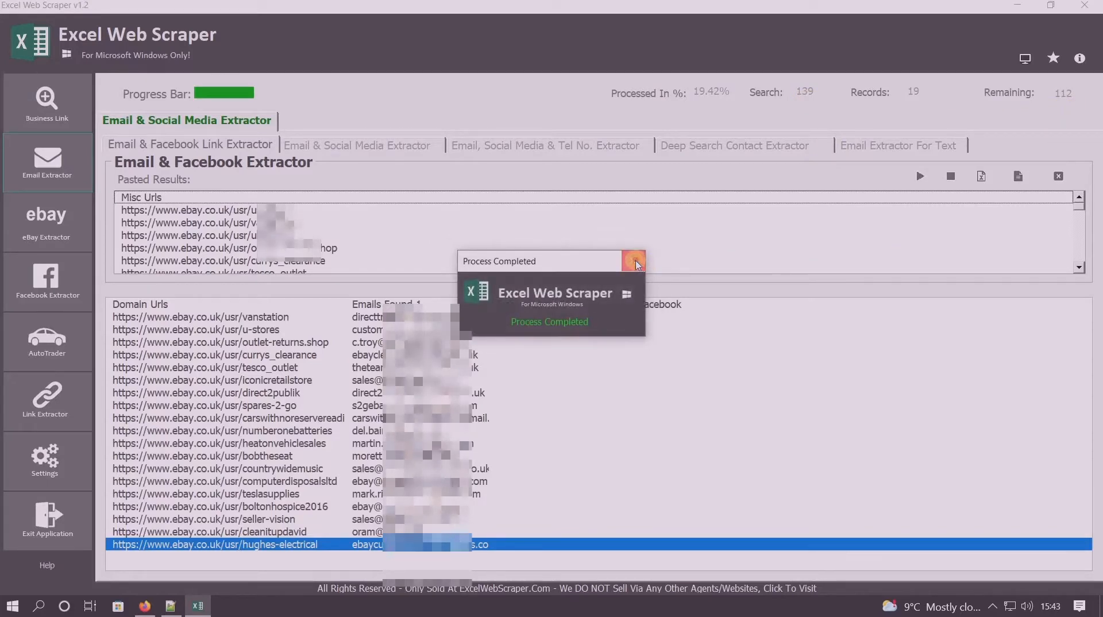
left_click(636, 264)
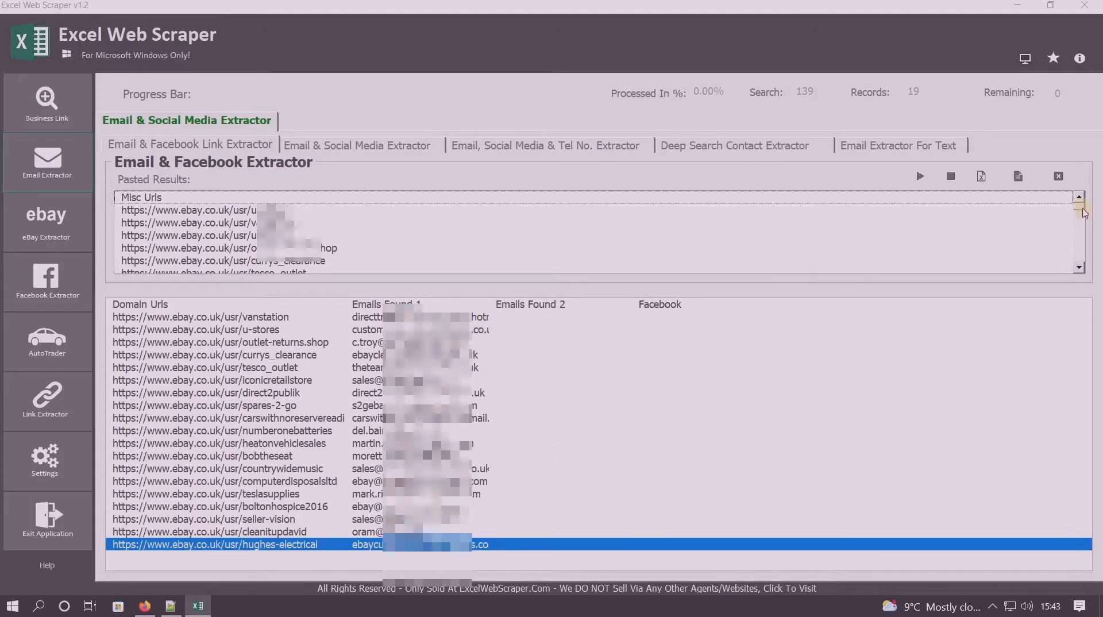
left_click(1059, 176)
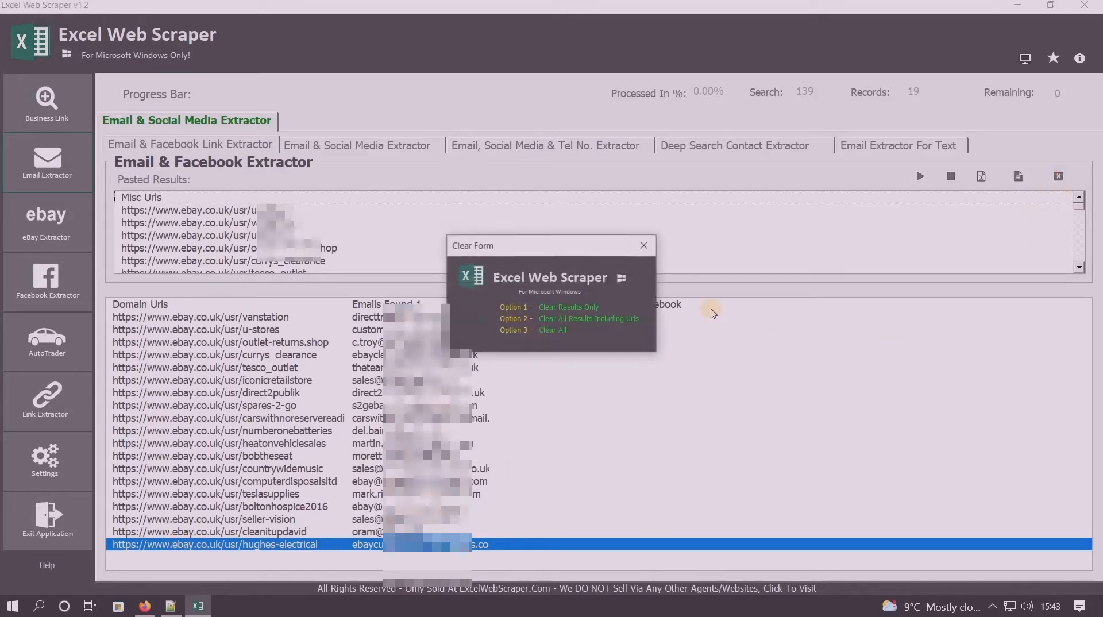
left_click(551, 332)
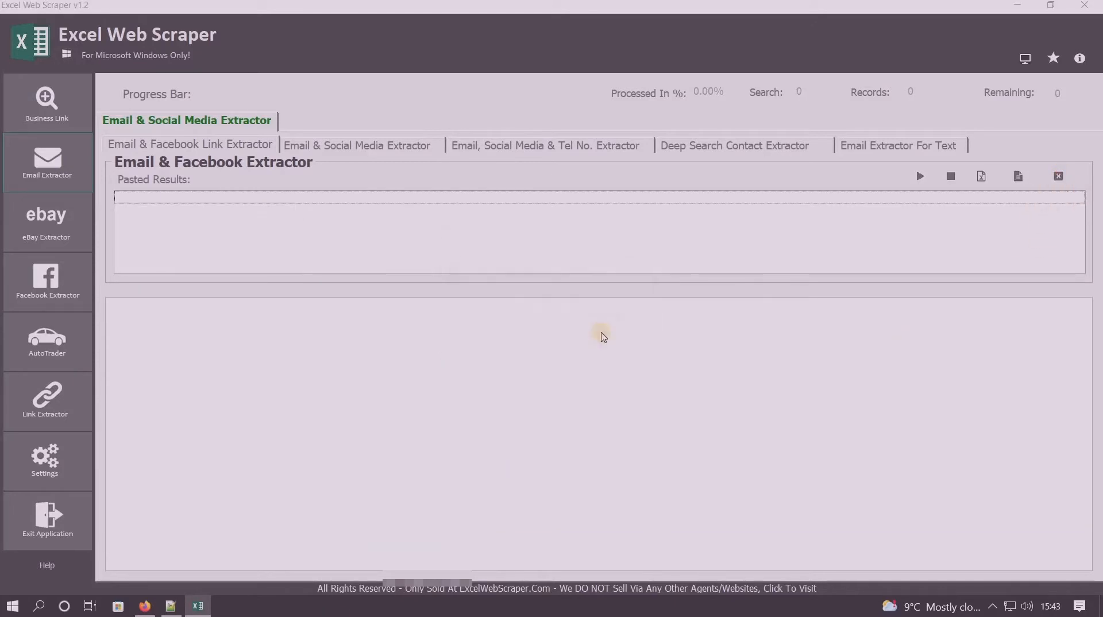
Step: Return to the Link Extractor, switch to Firefox, and check the eBay profile's web address and business details
left_click(30, 231)
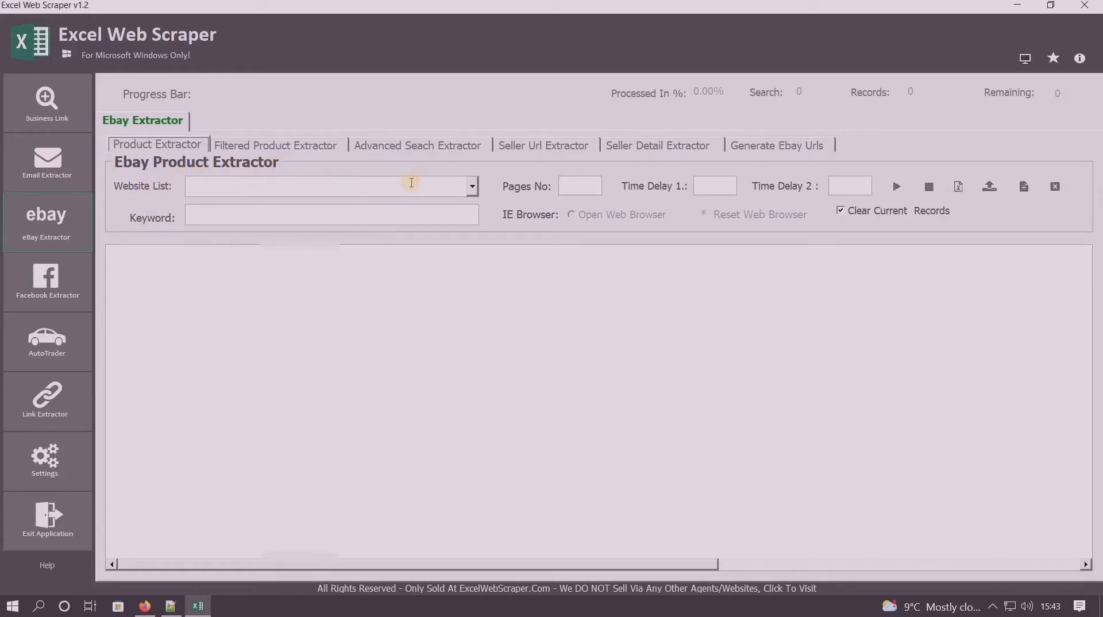
left_click(46, 408)
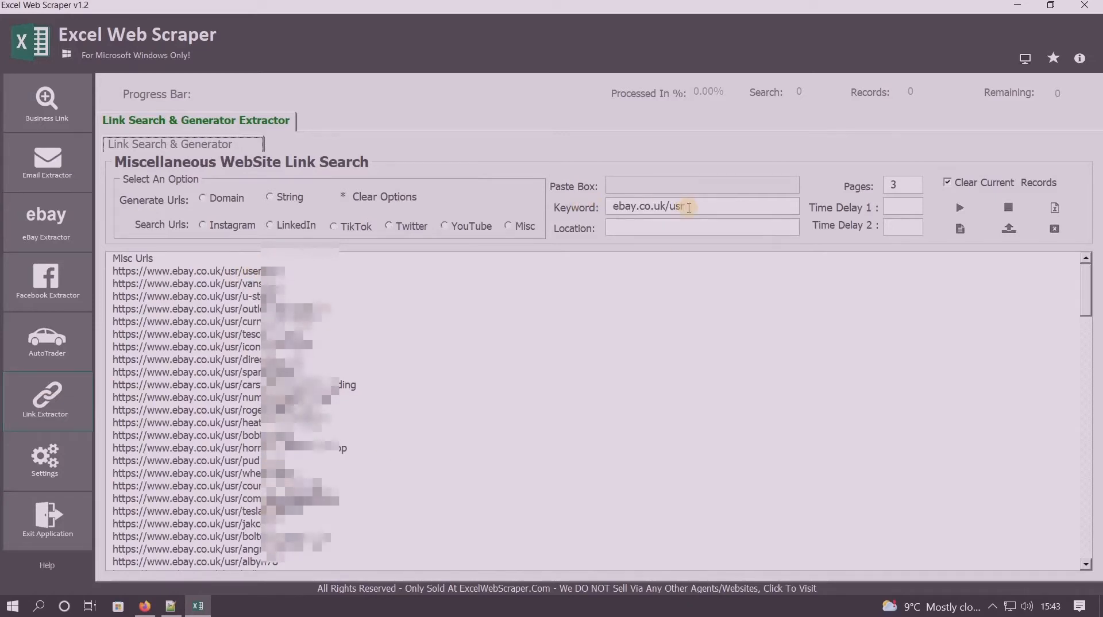
left_click(145, 606)
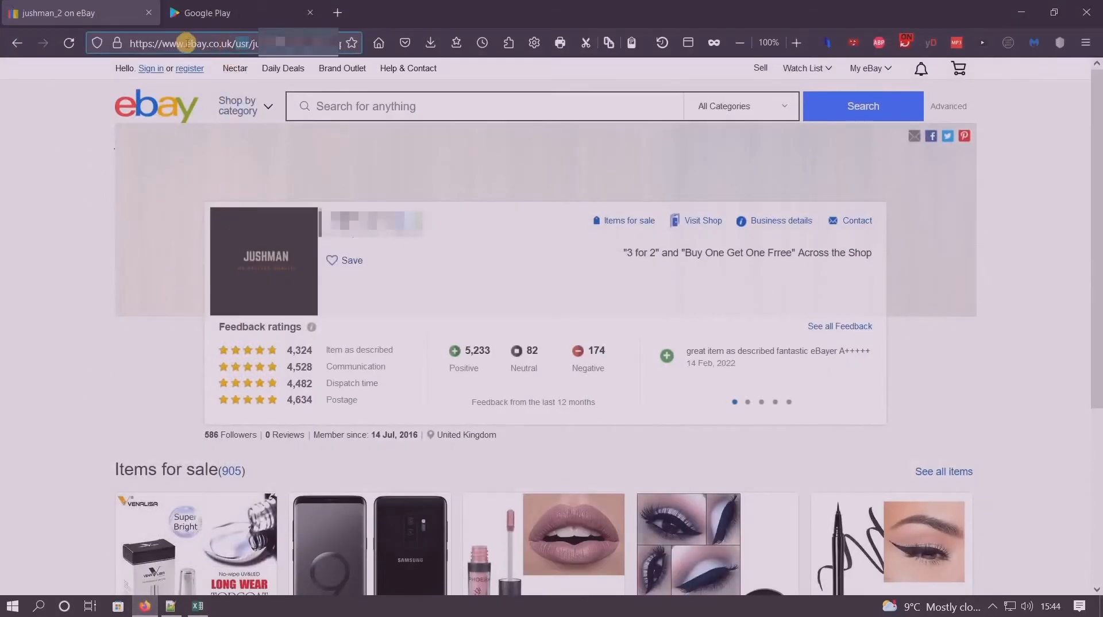
left_click_drag(186, 43, 251, 40)
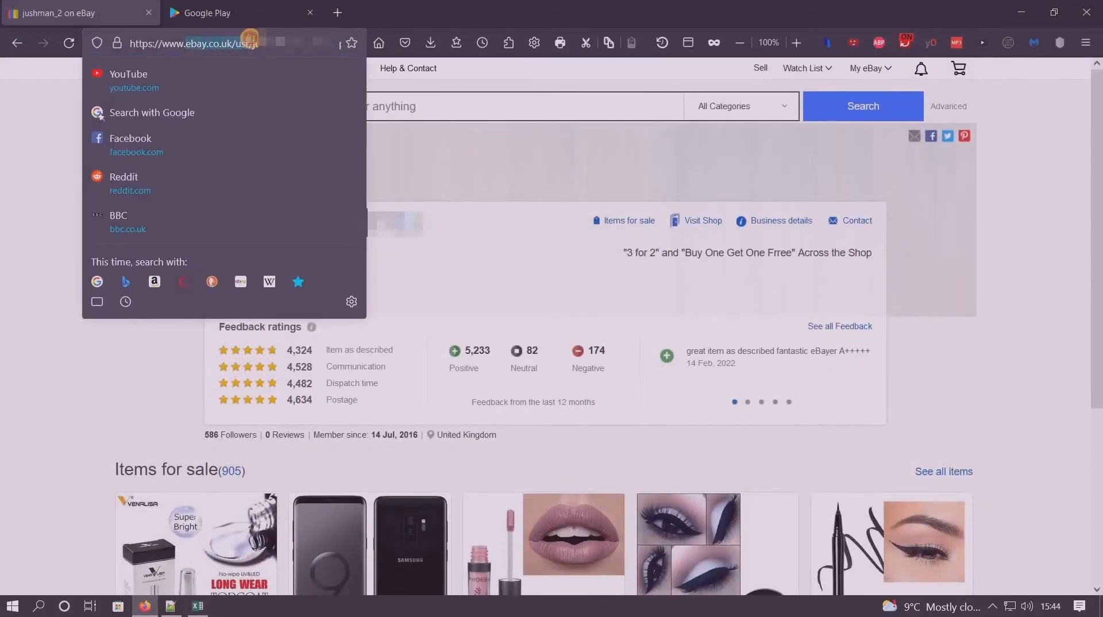
left_click(38, 144)
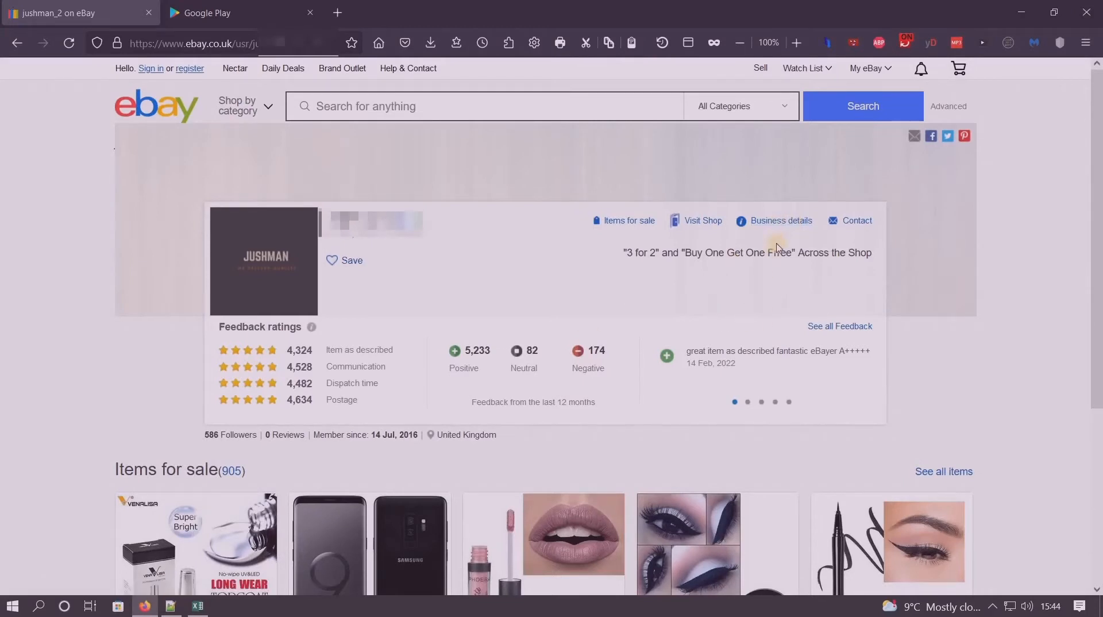
left_click(788, 223)
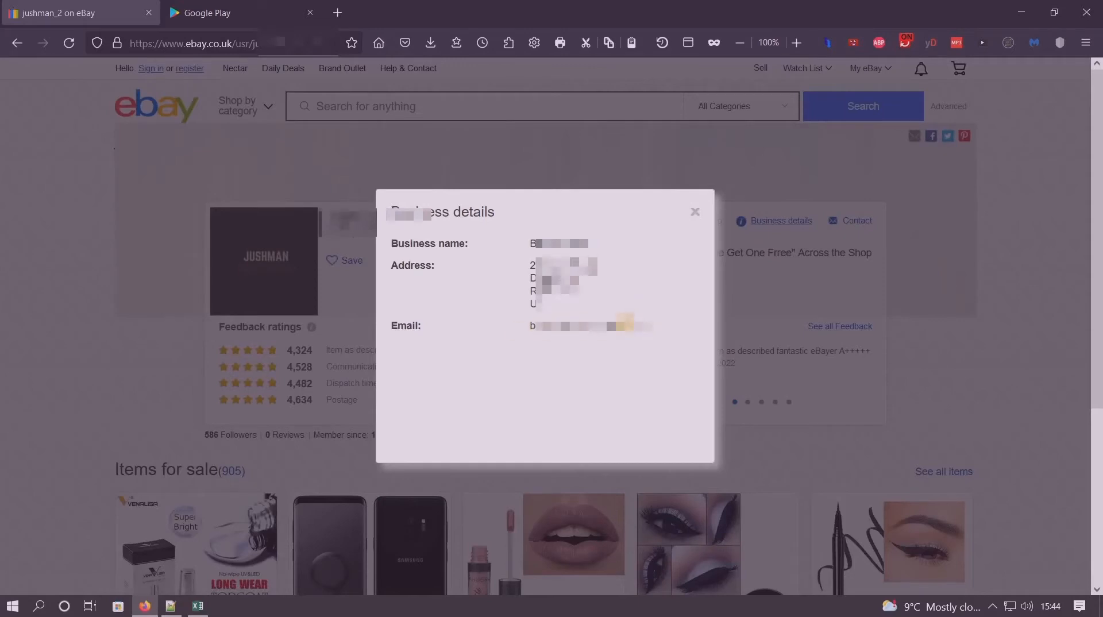
left_click(695, 212)
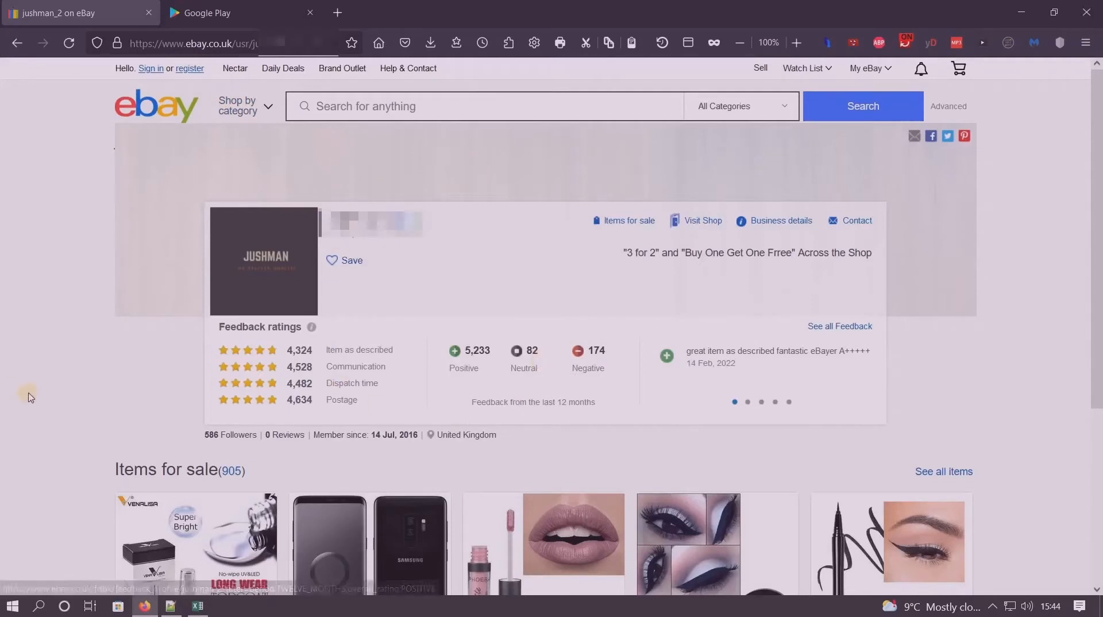
Step: Open the Assassin's Creed Rebellion page from the Apps section of Google Play
left_click(206, 13)
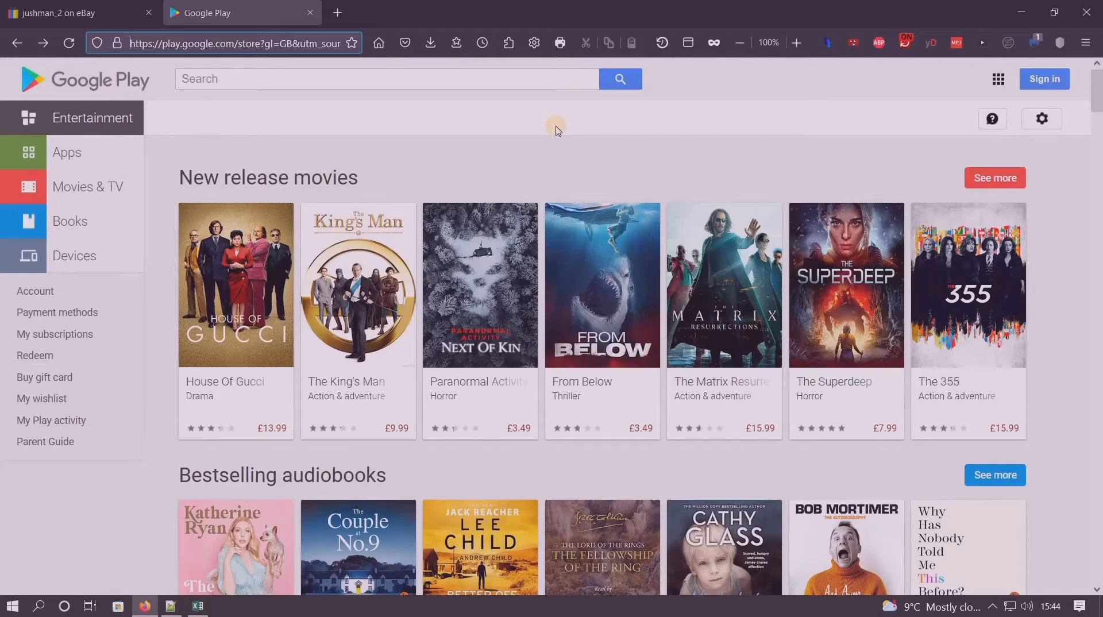
left_click(66, 154)
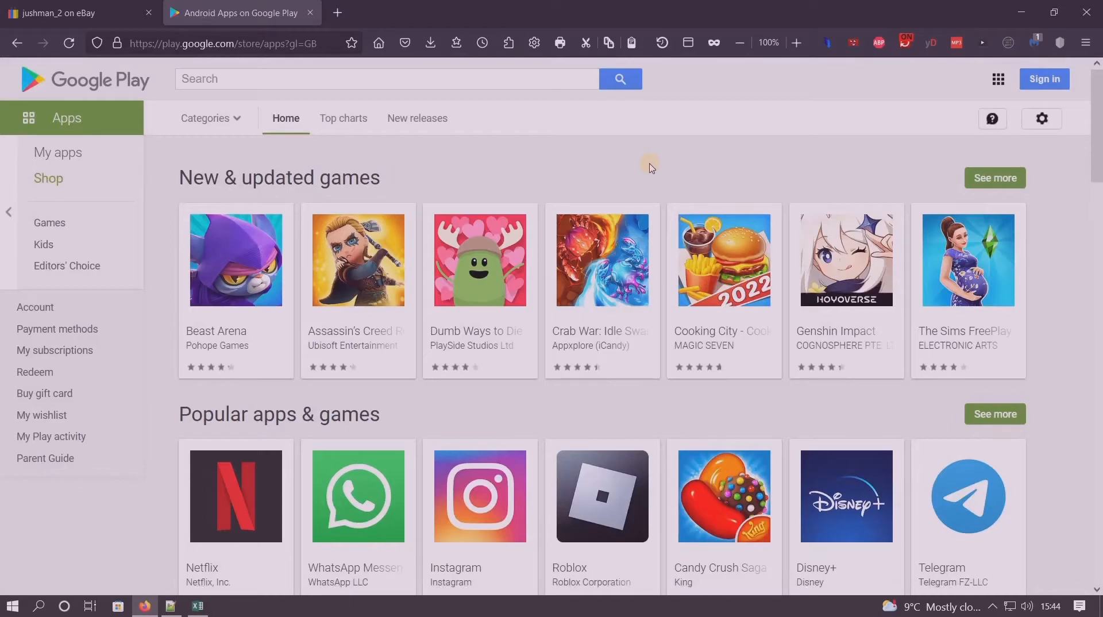
left_click(366, 298)
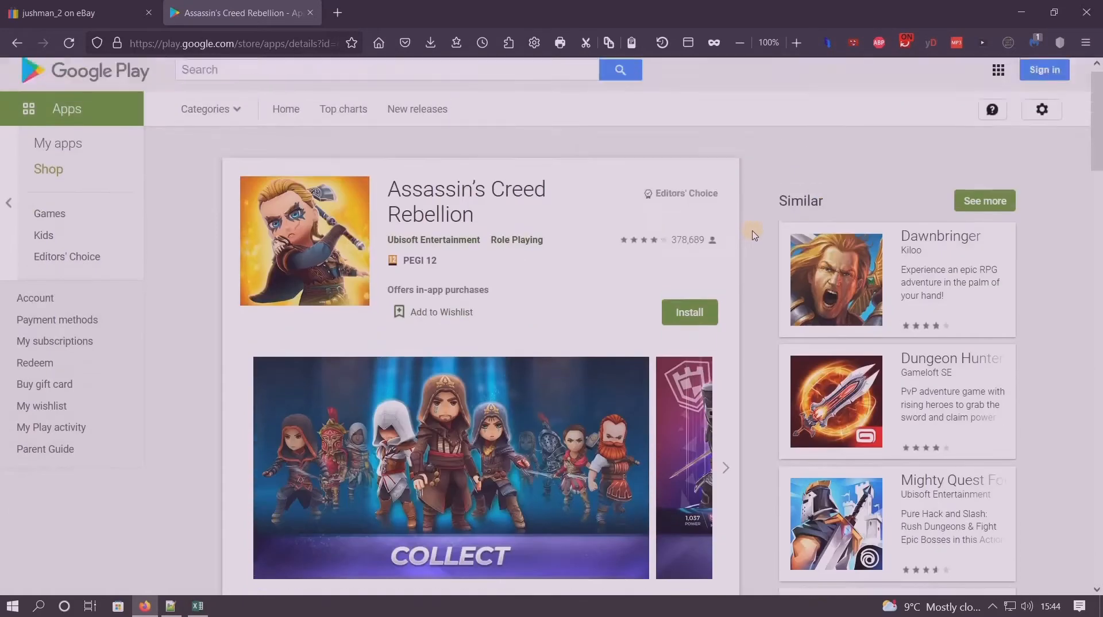
Step: Expand the app's full description and examine the page through to the developer contact details in Additional Information
scroll(755, 235, "down", 7)
scroll(749, 277, "down", 2)
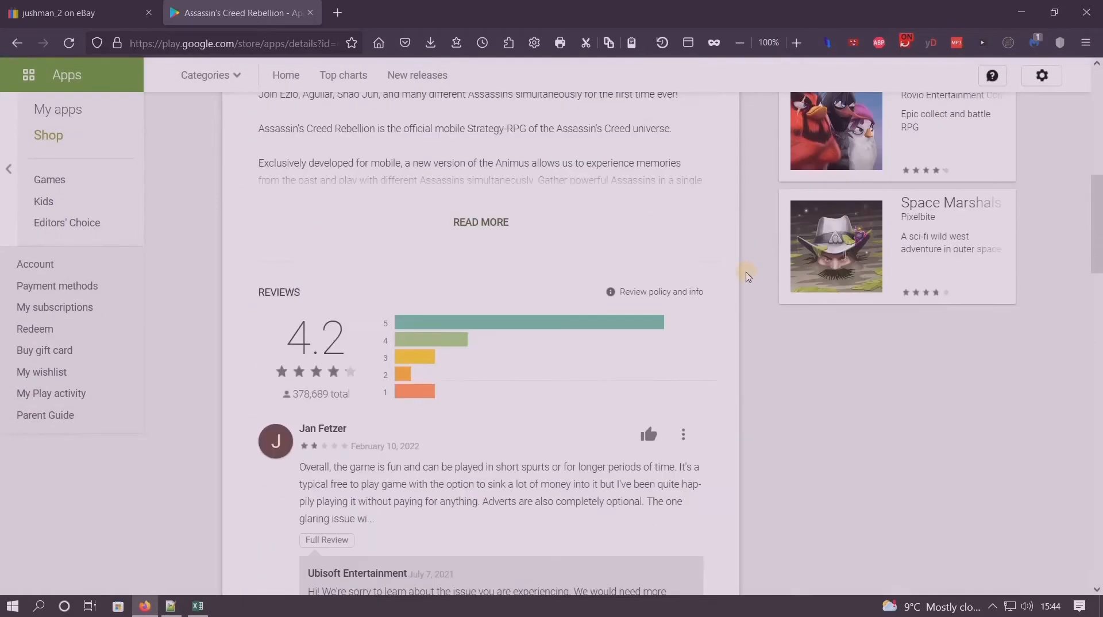
scroll(748, 277, "up", 3)
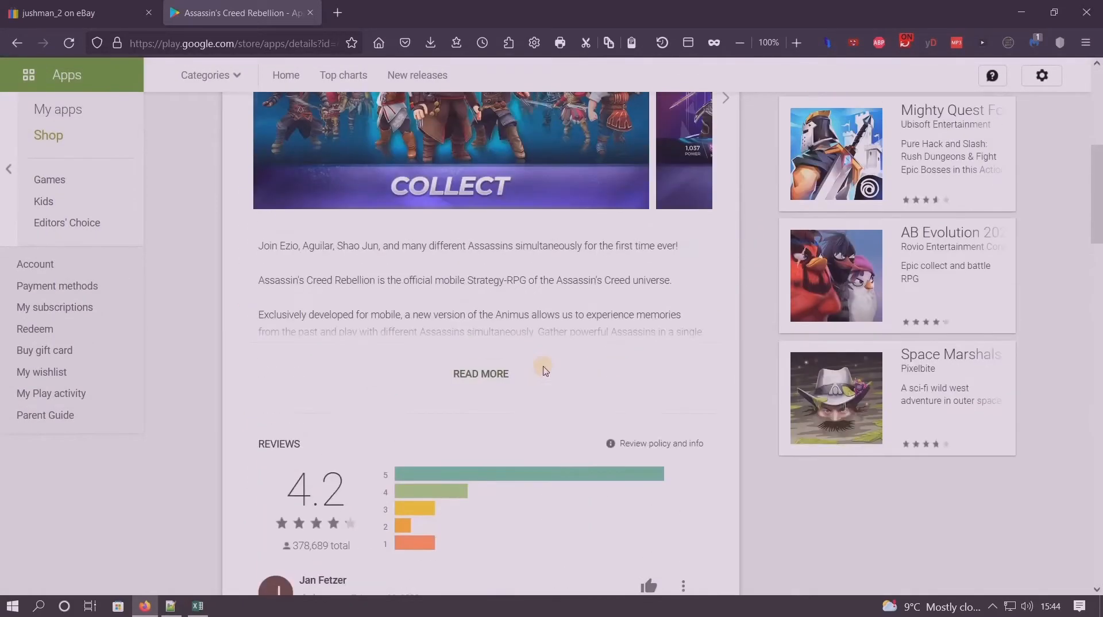
left_click(478, 375)
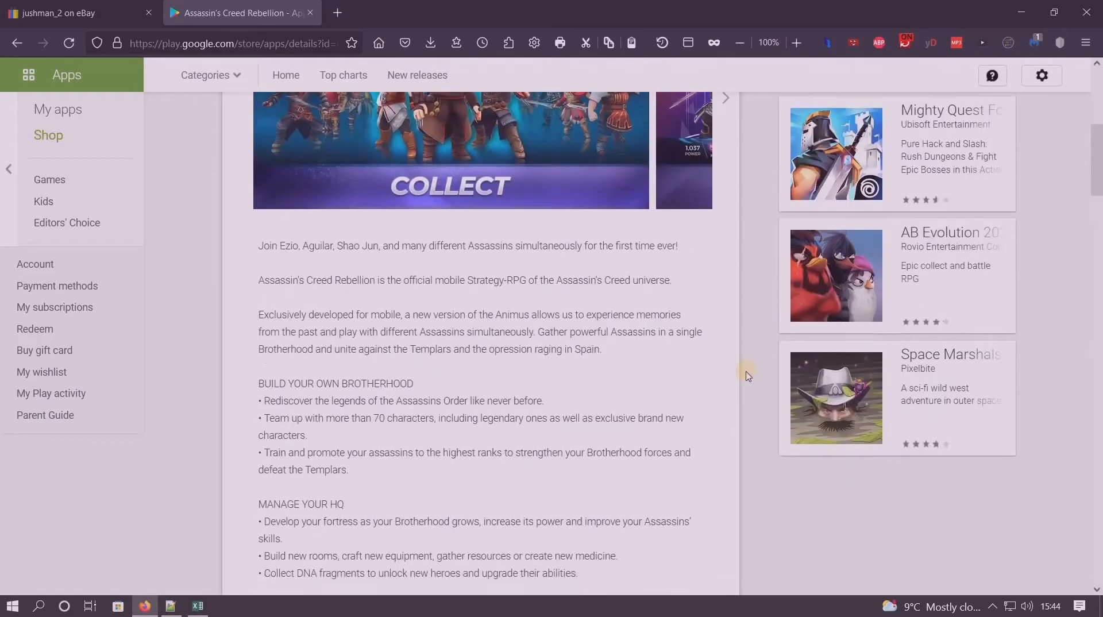
scroll(748, 376, "down", 2)
scroll(749, 375, "down", 7)
scroll(748, 376, "up", 9)
scroll(749, 375, "down", 10)
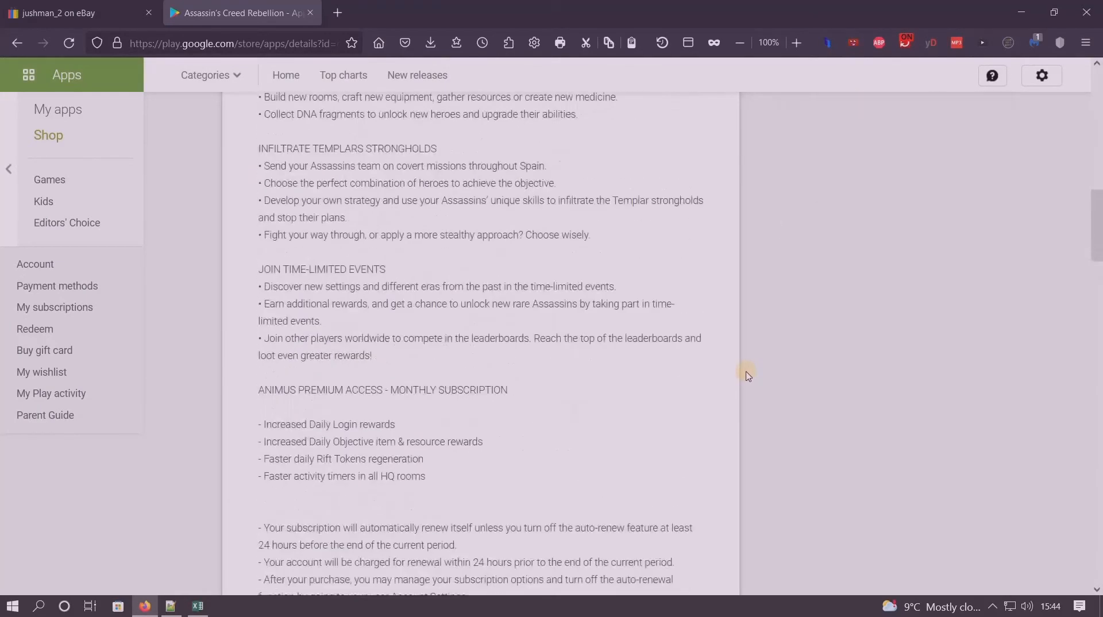
scroll(748, 375, "down", 6)
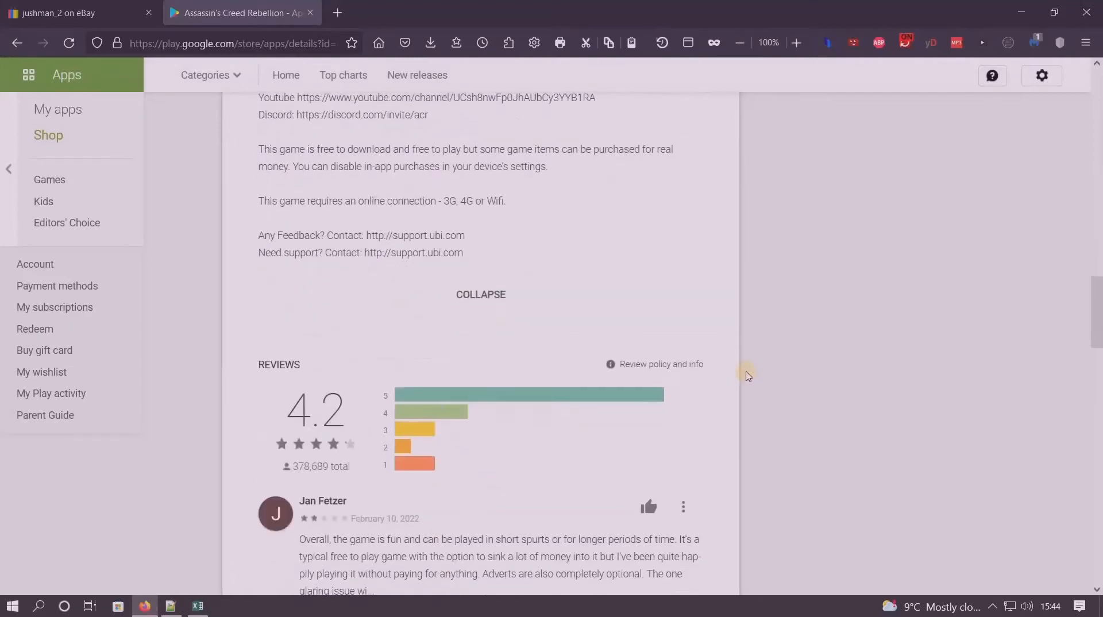
scroll(748, 376, "down", 14)
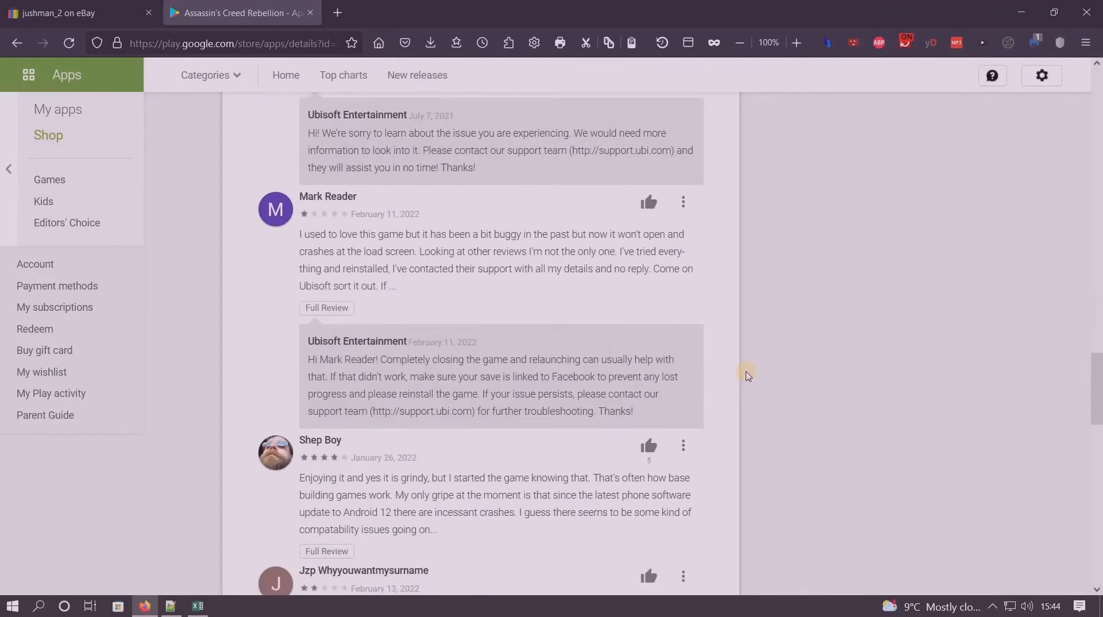
scroll(748, 376, "down", 6)
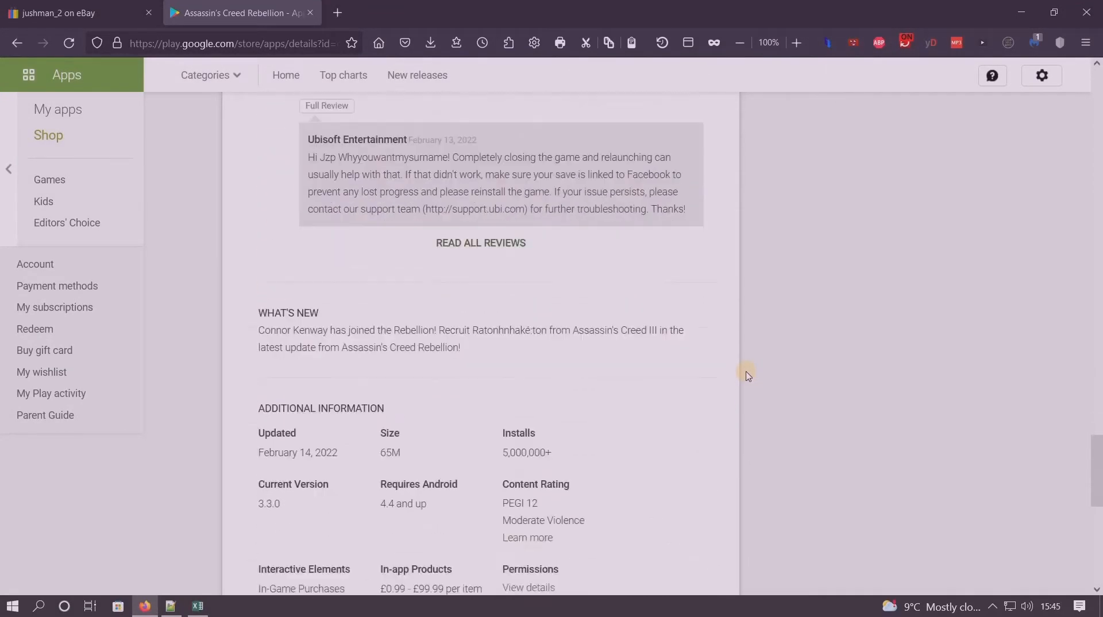
scroll(748, 376, "down", 3)
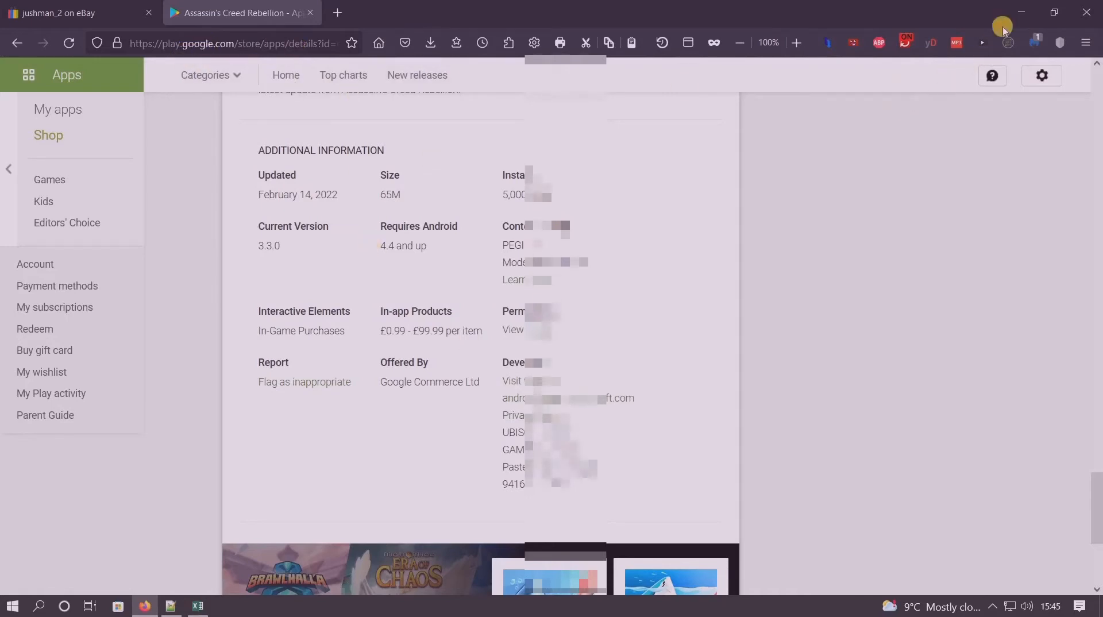
Step: Return to Excel Web Scraper, choose the Misc URL search, and clear all data from the link search form
left_click(1018, 13)
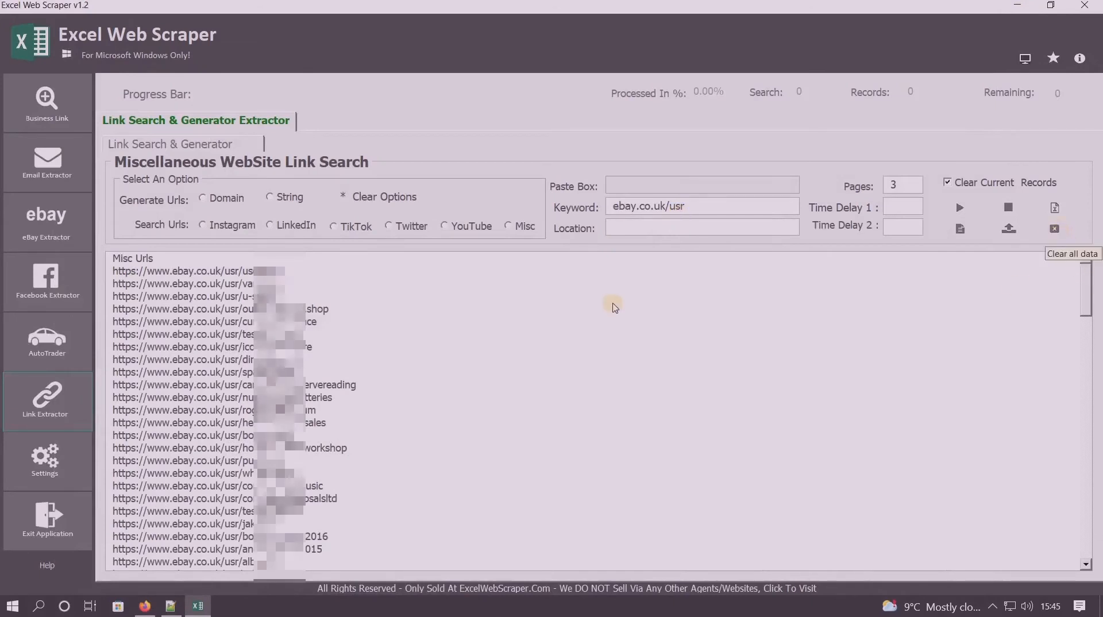
left_click(510, 226)
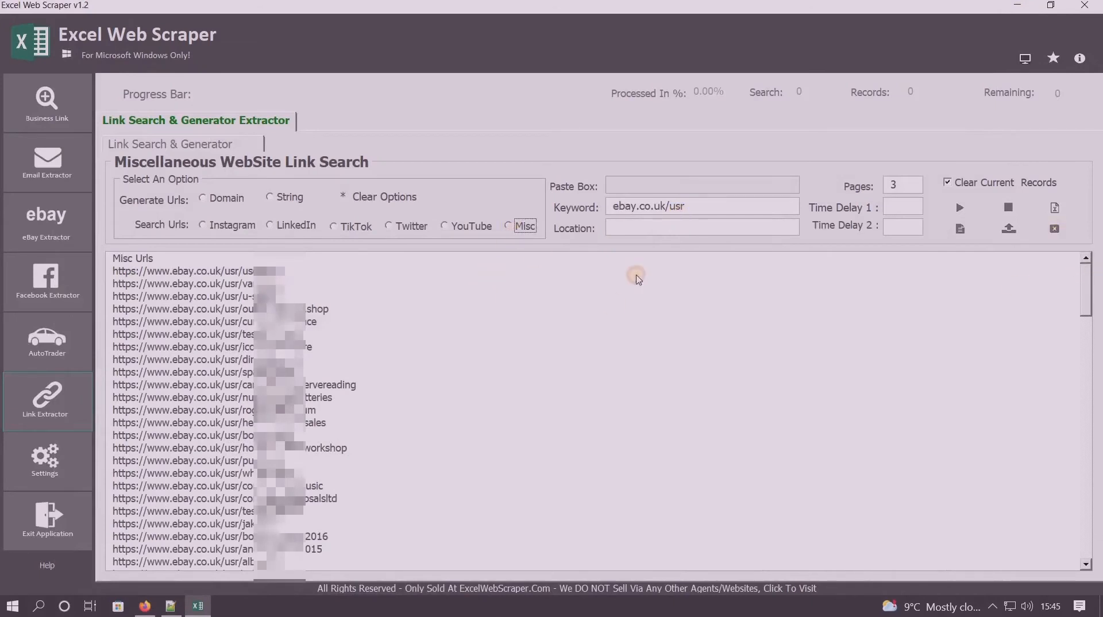
left_click(1055, 230)
left_click(553, 331)
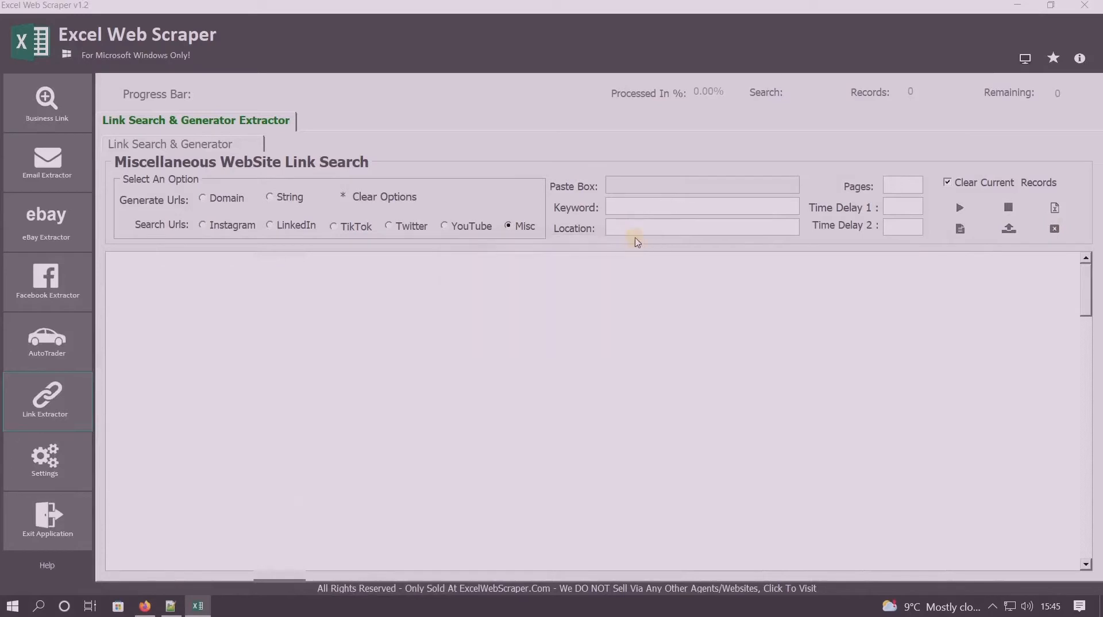
Step: Run the Misc link search for play.google/store with 1 page and dismiss the completion message
left_click(629, 207)
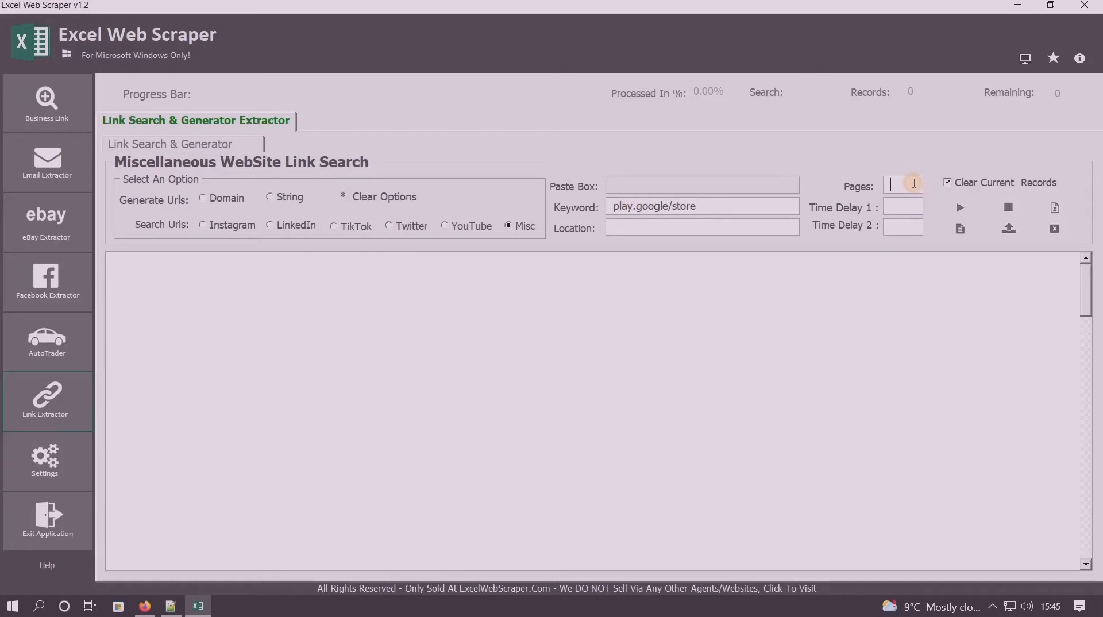
type("1")
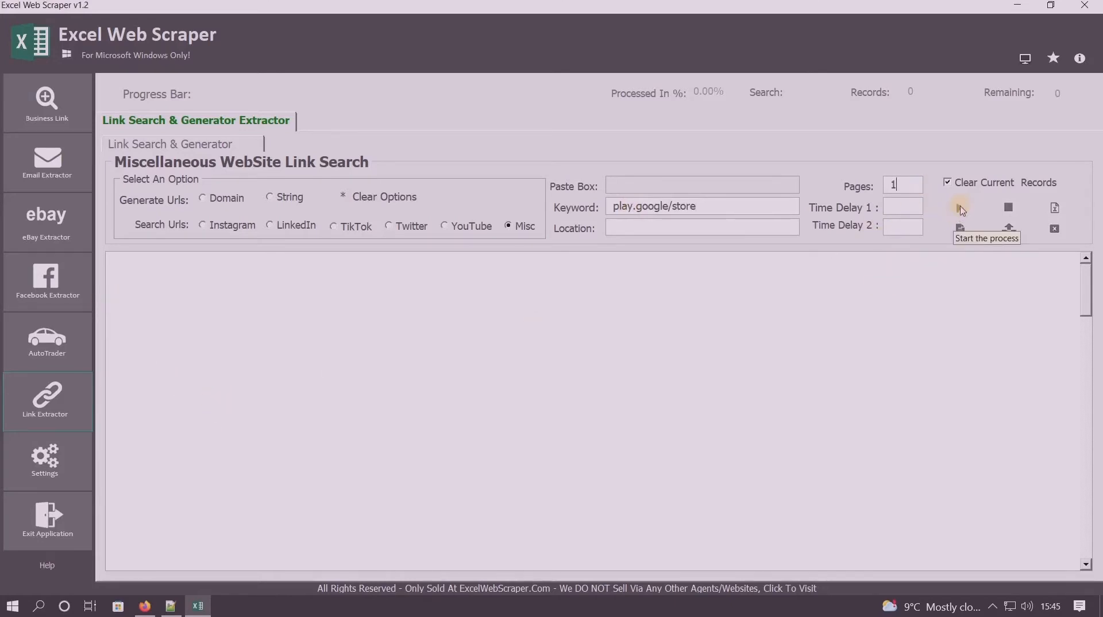
left_click(959, 211)
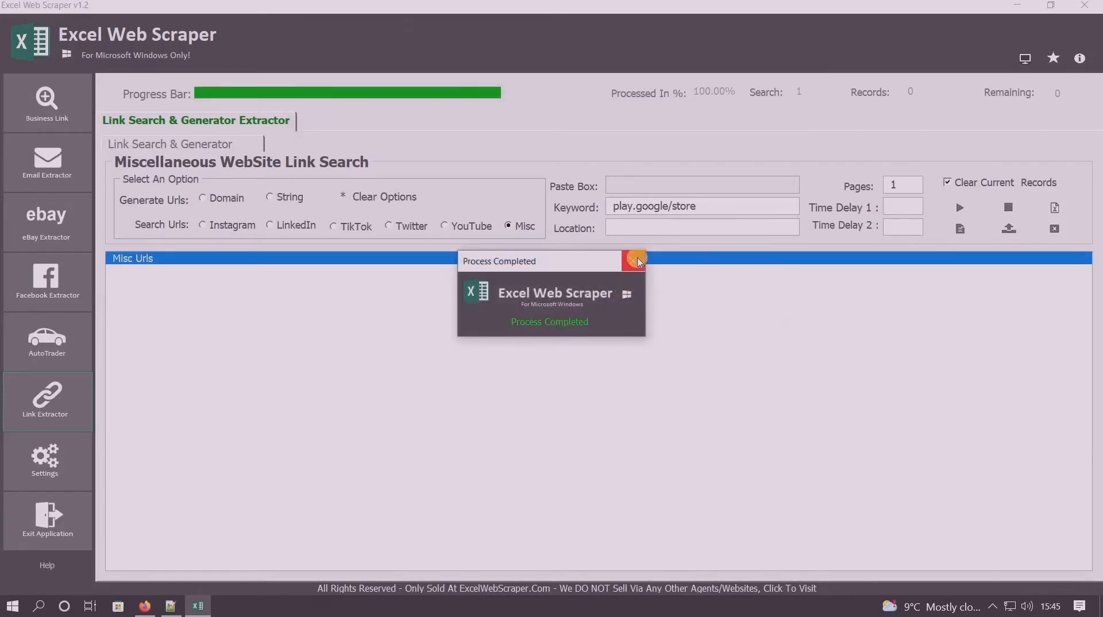
left_click(638, 261)
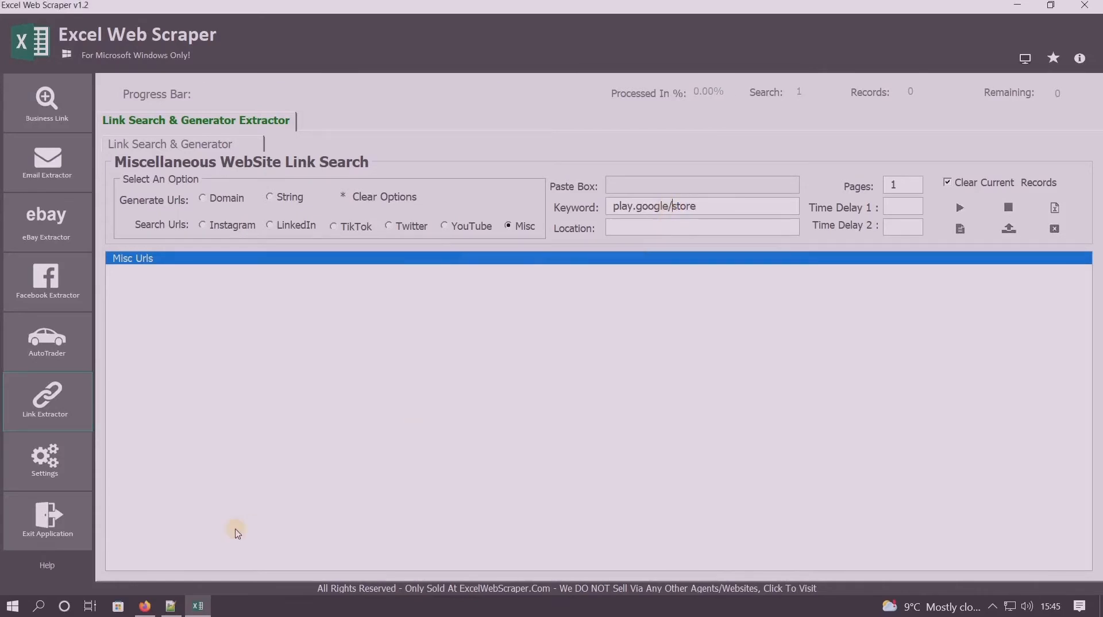
Step: Check the Google Play address in Firefox, correct the keyword to play.google.com/store, rerun the Misc search, and dismiss the completion message
left_click(144, 605)
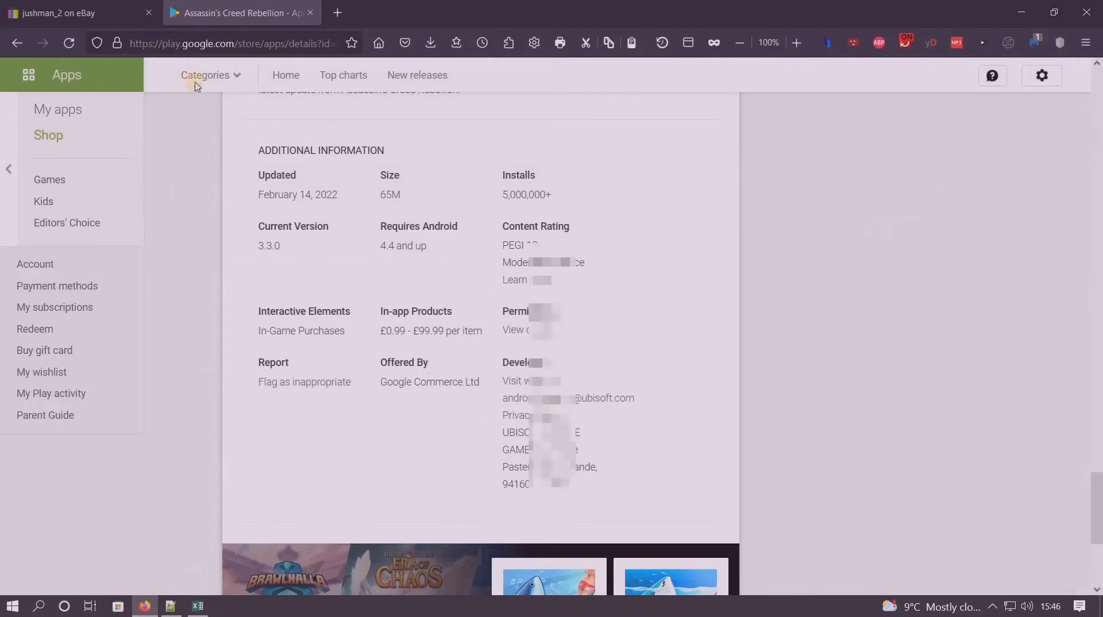
left_click(1022, 11)
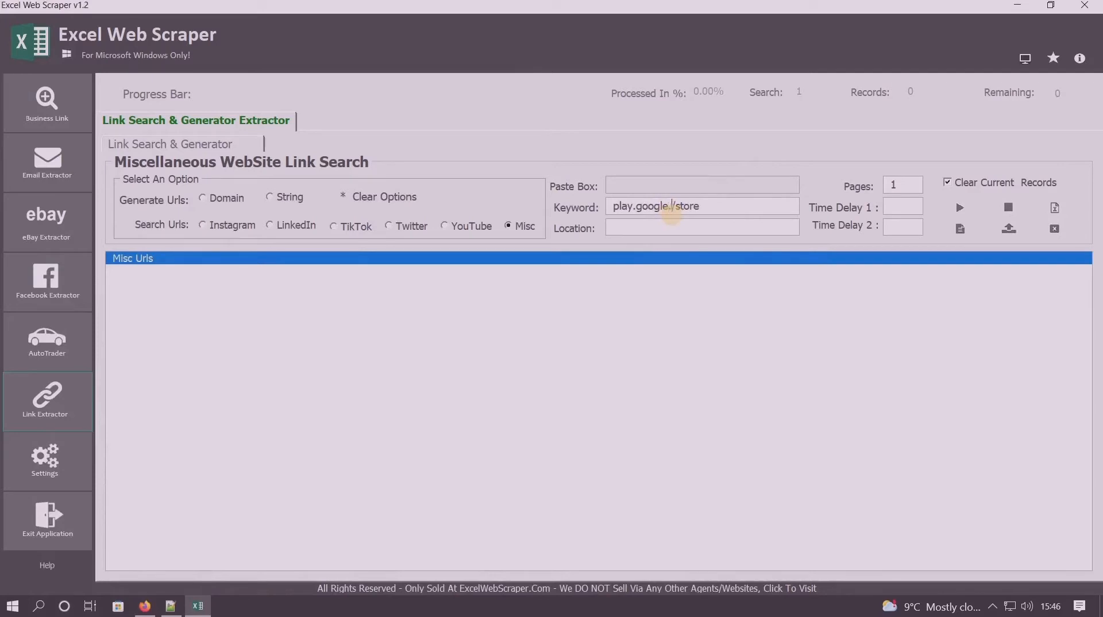
type("com")
left_click(958, 208)
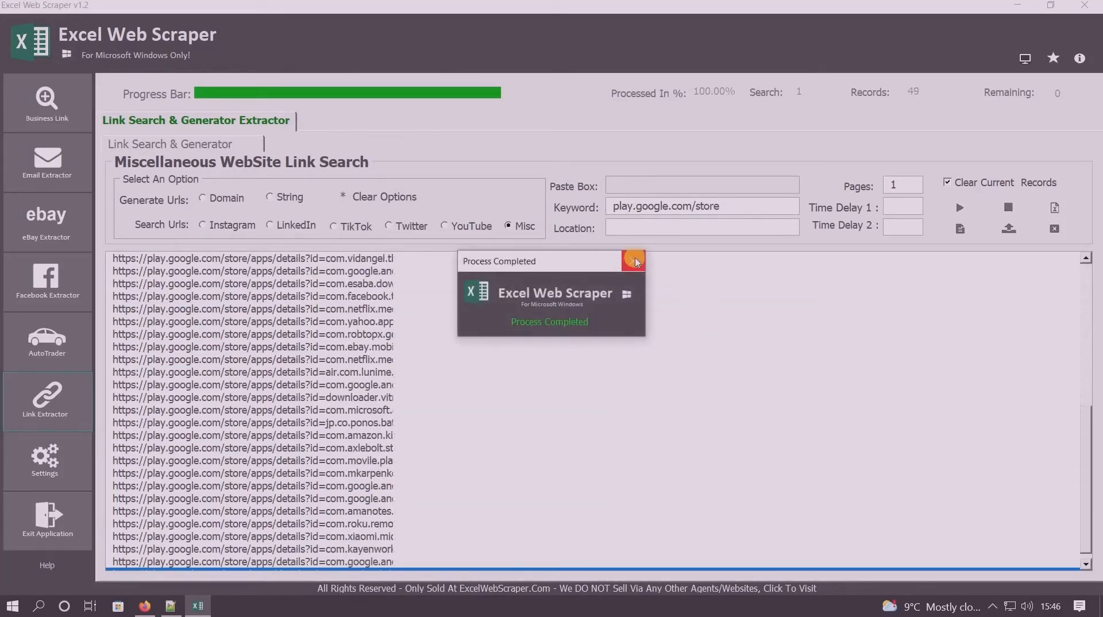
left_click(633, 261)
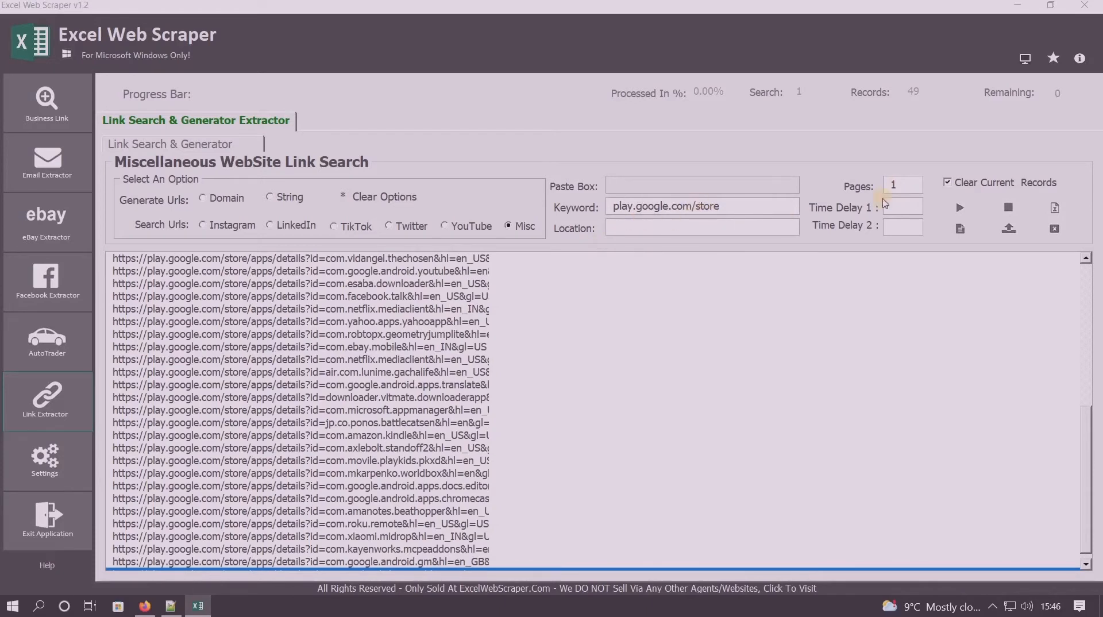
Step: Set the page count to 3 and run the Misc link search for the Google Play keyword
double_click(899, 185)
type("3")
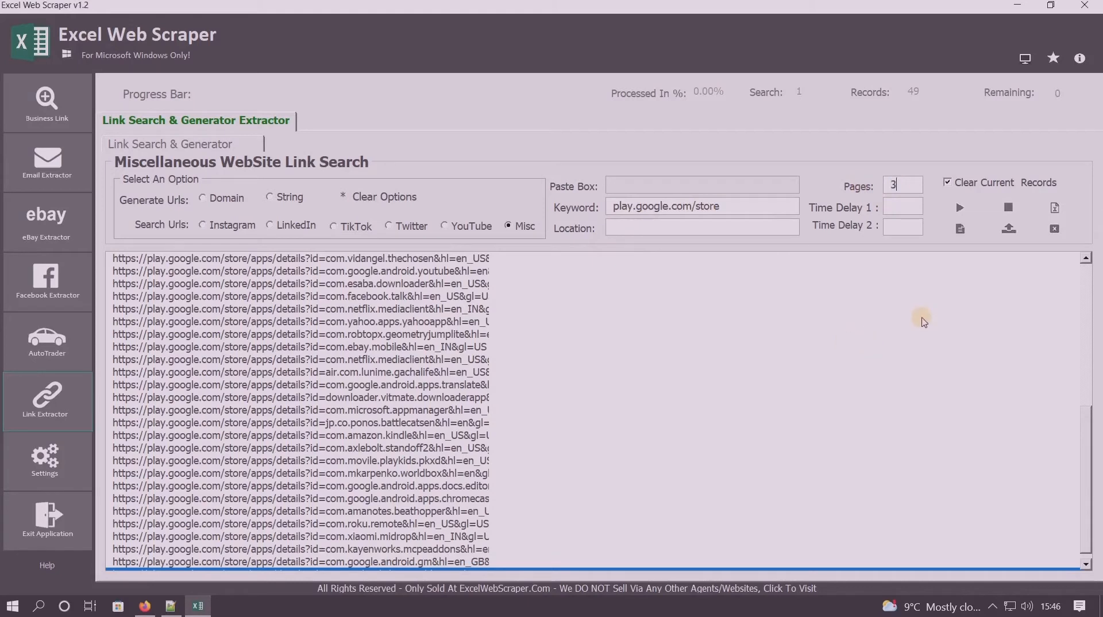
left_click(960, 208)
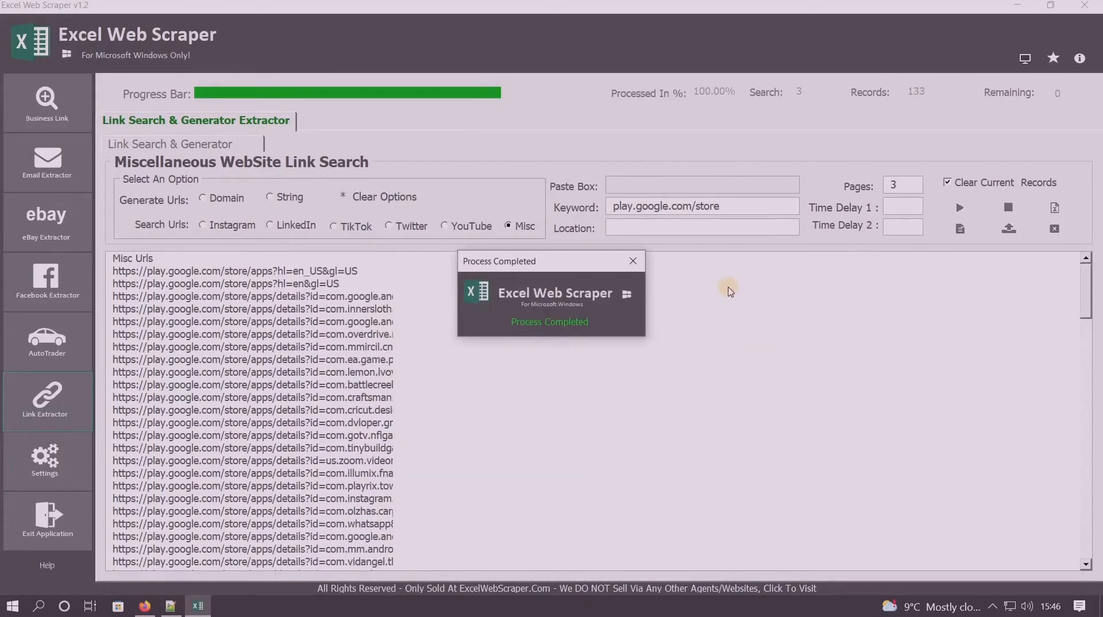
Step: Dismiss the completion message, transfer the Google Play links to the Email Extractor, and close the paste confirmation
left_click(635, 262)
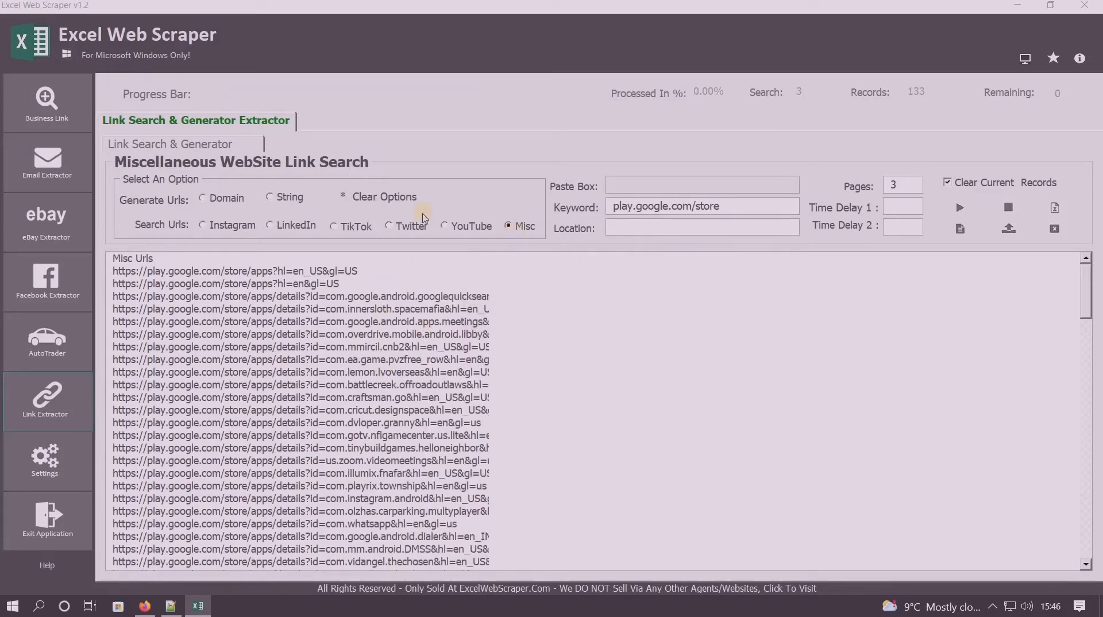
left_click(1009, 230)
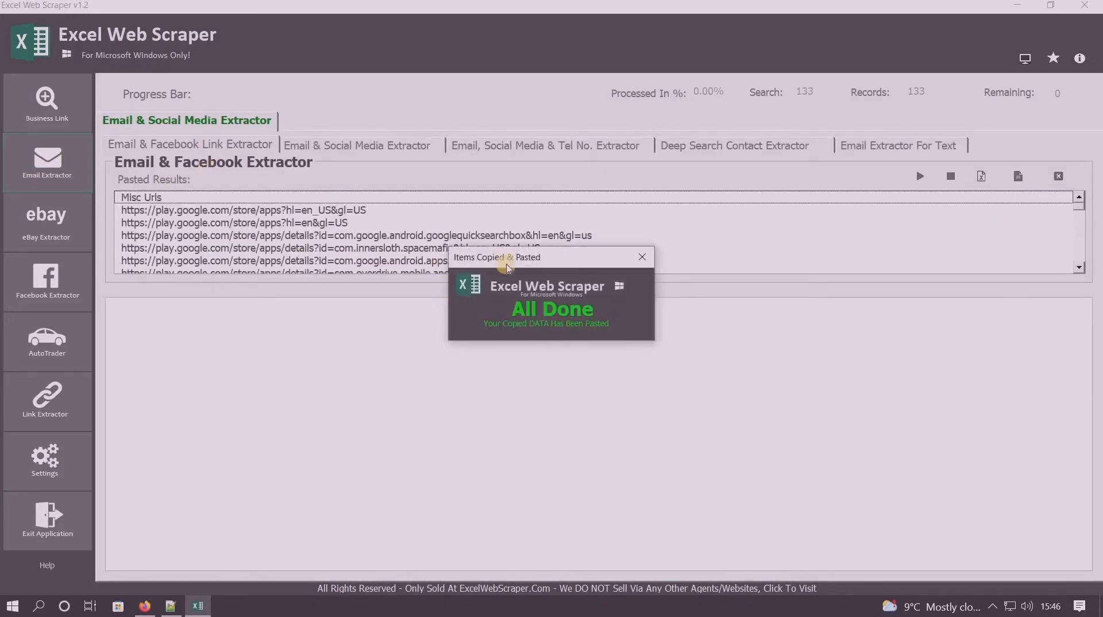
left_click(642, 258)
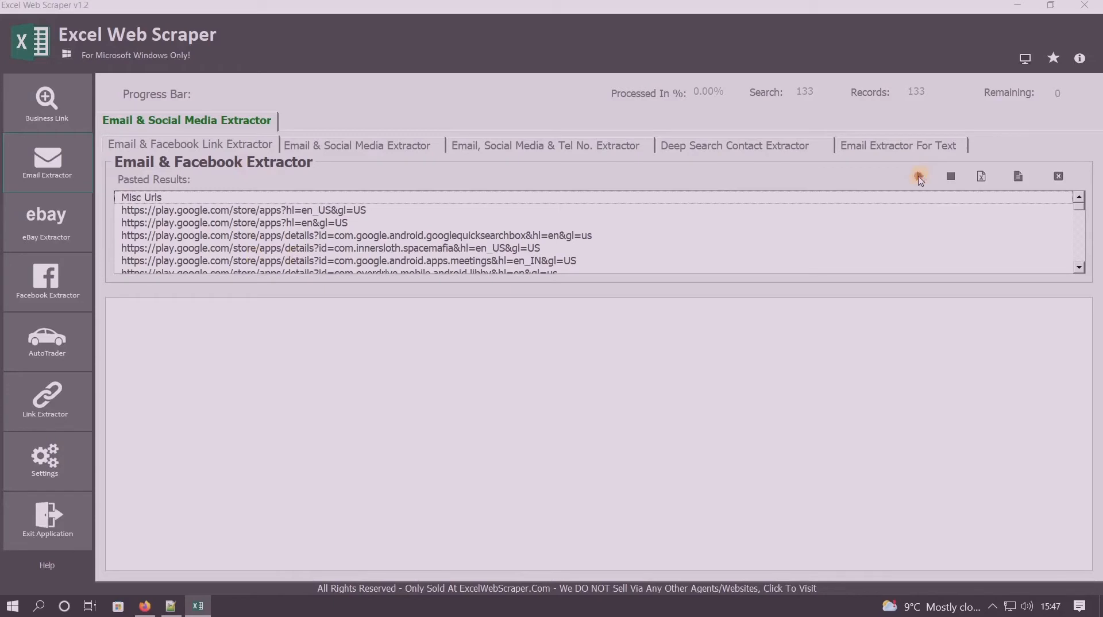
Step: Run the Email & Facebook extraction on the Google Play links, stop it partway, and look through the extracted records
left_click(920, 177)
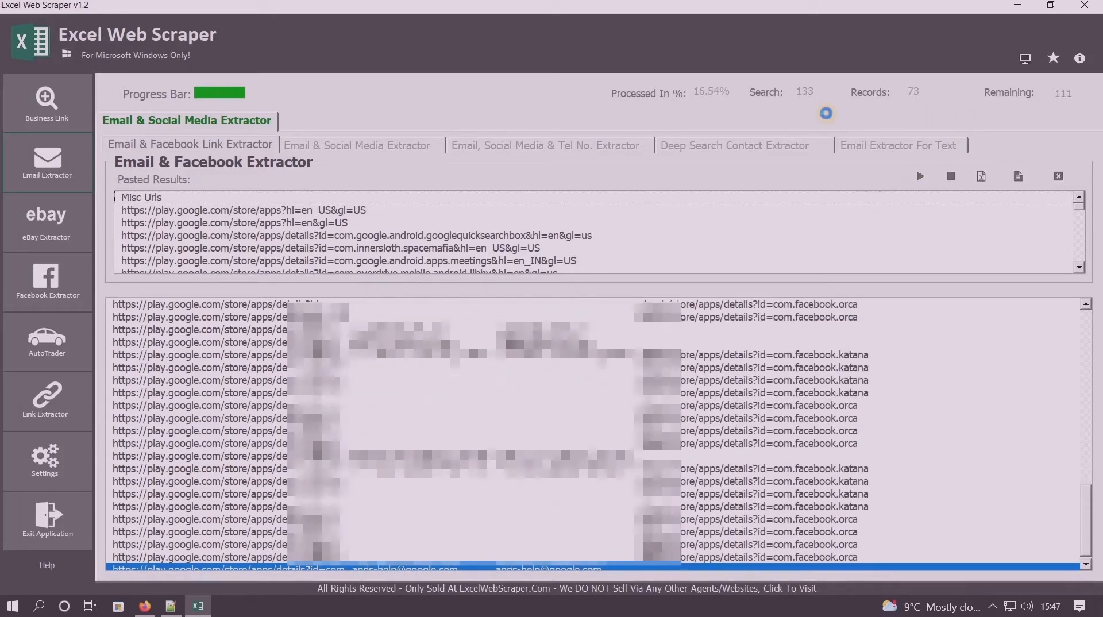
left_click(952, 176)
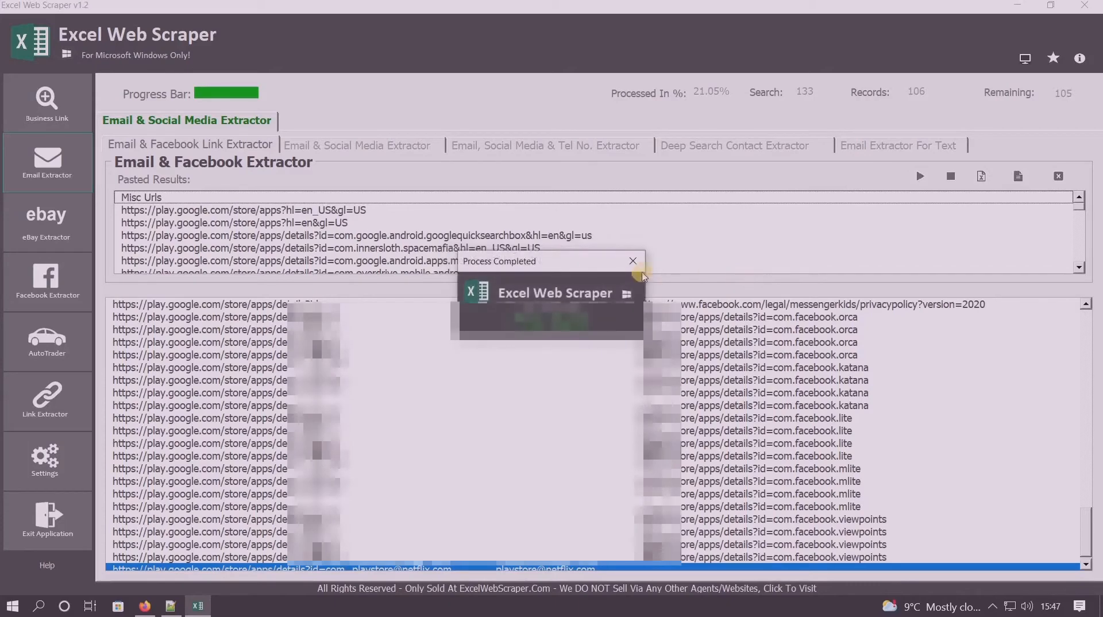
left_click_drag(1088, 538, 1099, 423)
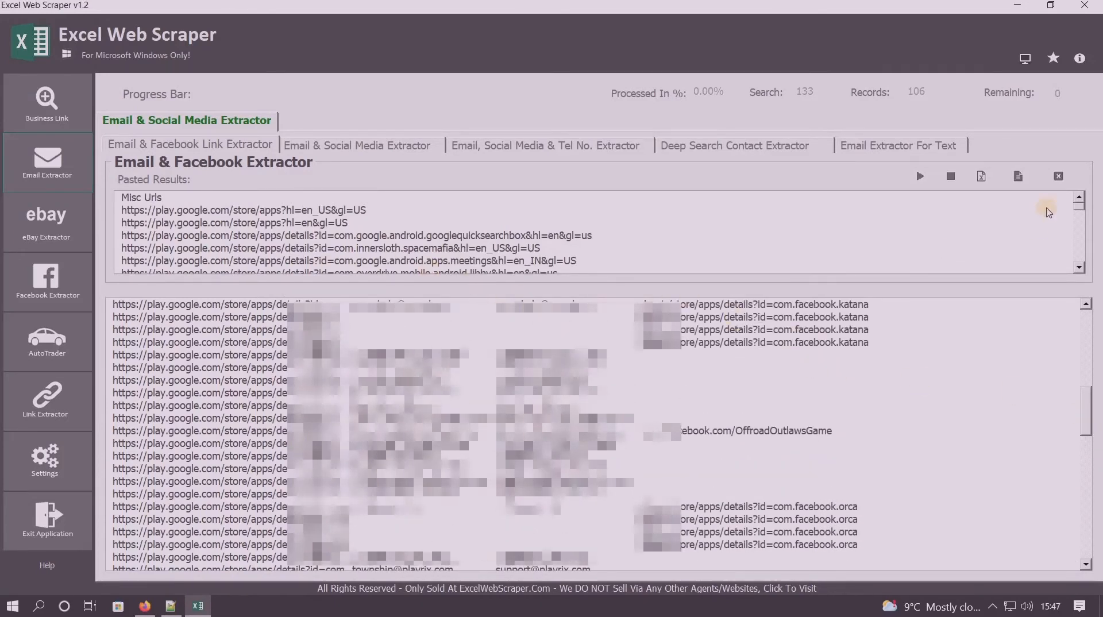
Step: Clear the Email & Facebook extractor form and return to the Link Extractor, minimizing the Google Play page in Firefox
left_click(1059, 177)
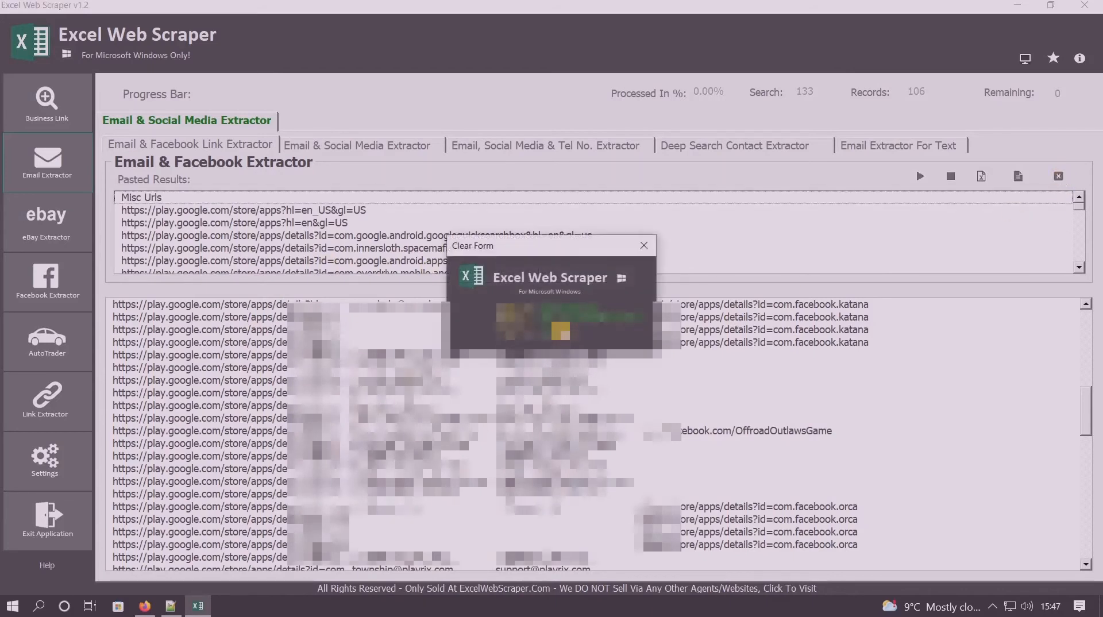
left_click(65, 408)
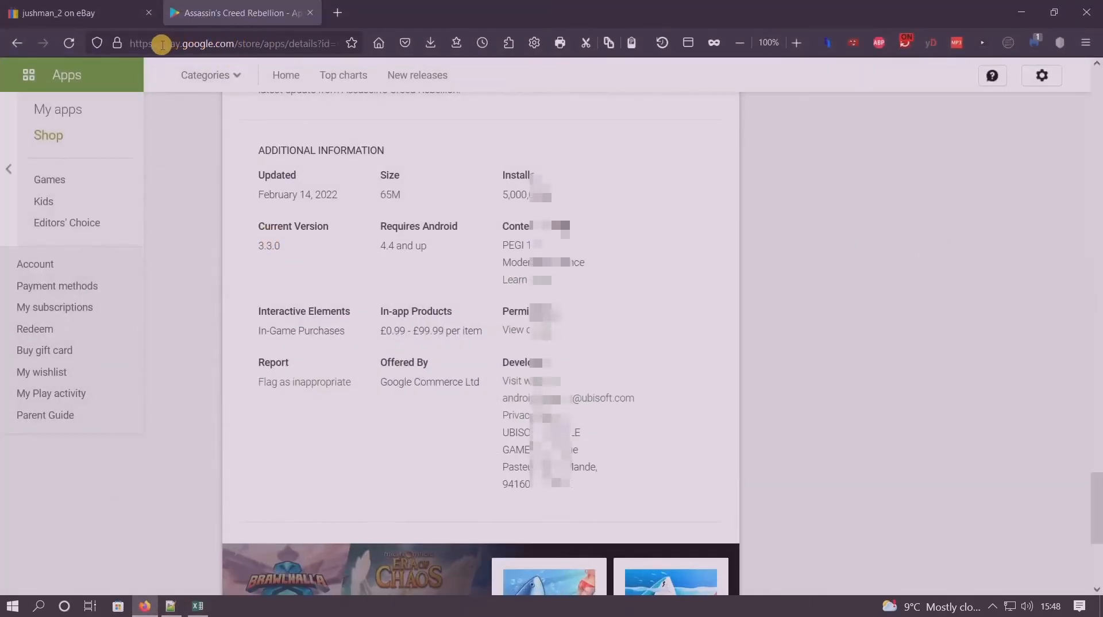
left_click(1021, 12)
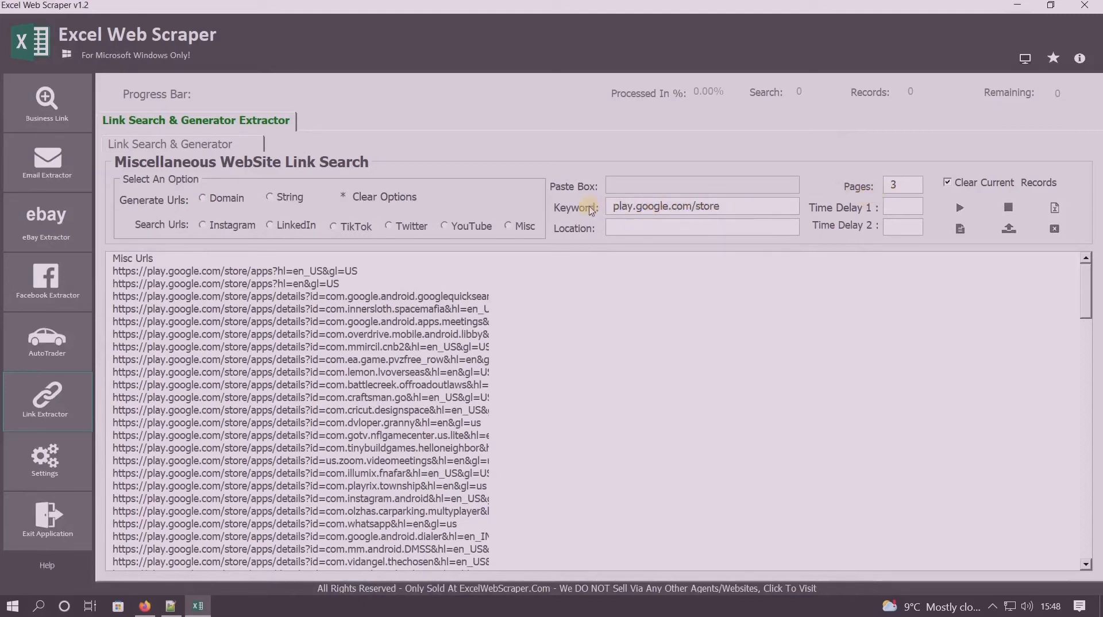
Step: Choose the Misc URL search and clear all data from the Google Play link search form
left_click(1054, 229)
left_click(550, 331)
left_click(523, 226)
left_click(1055, 231)
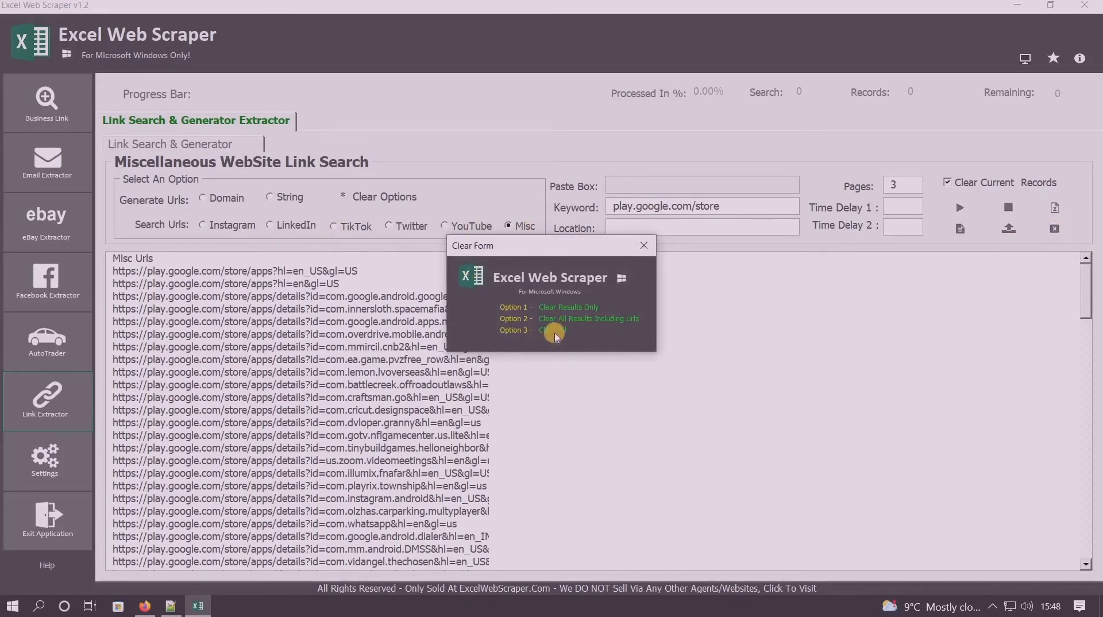
left_click(554, 331)
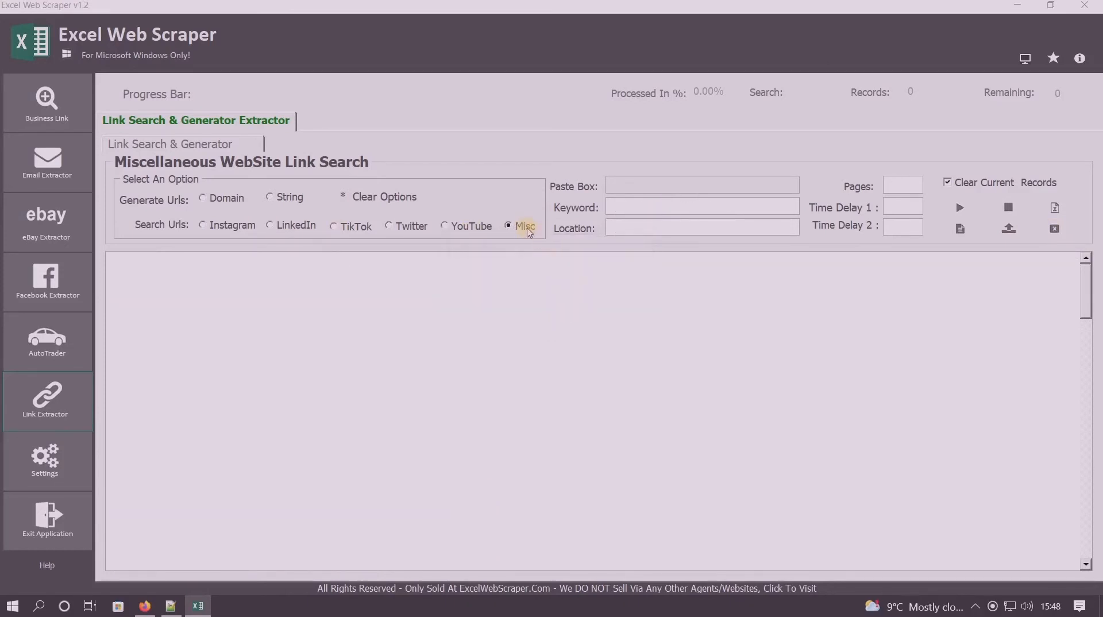
Step: Run an Instagram link search for the keyword web developers with 1 page and dismiss the completion message
left_click(208, 225)
left_click(656, 207)
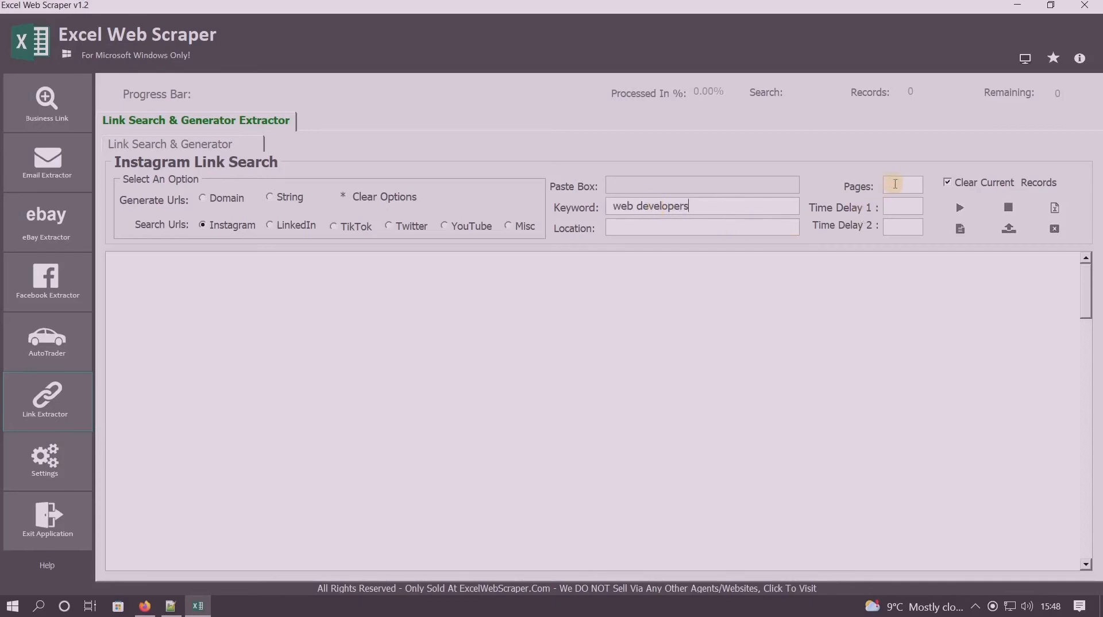
left_click(895, 183)
type("1")
left_click(960, 208)
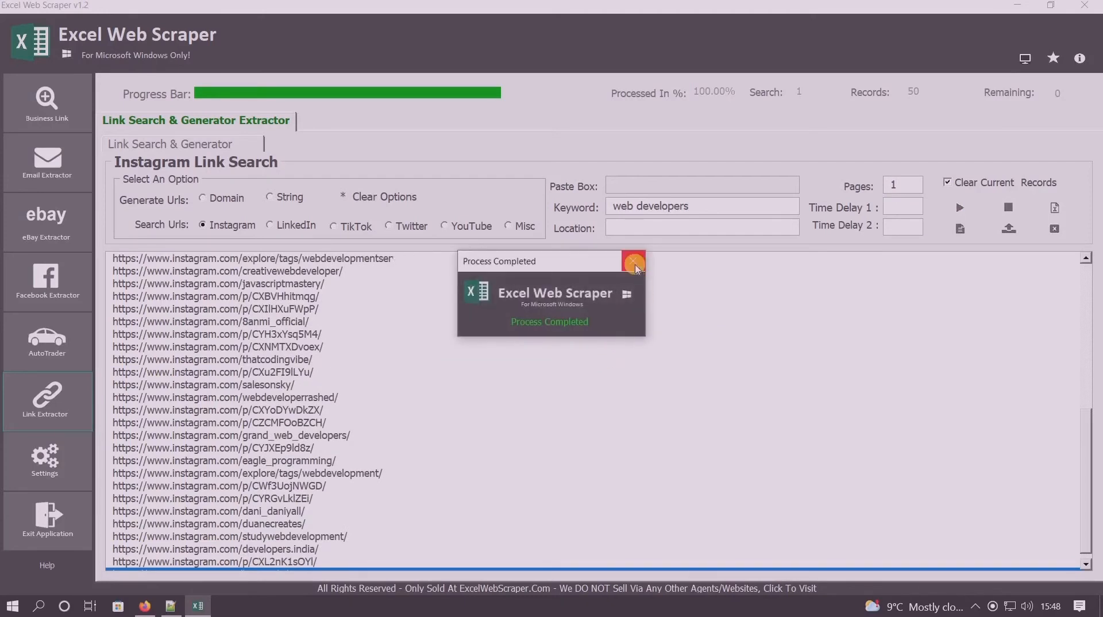
left_click(635, 263)
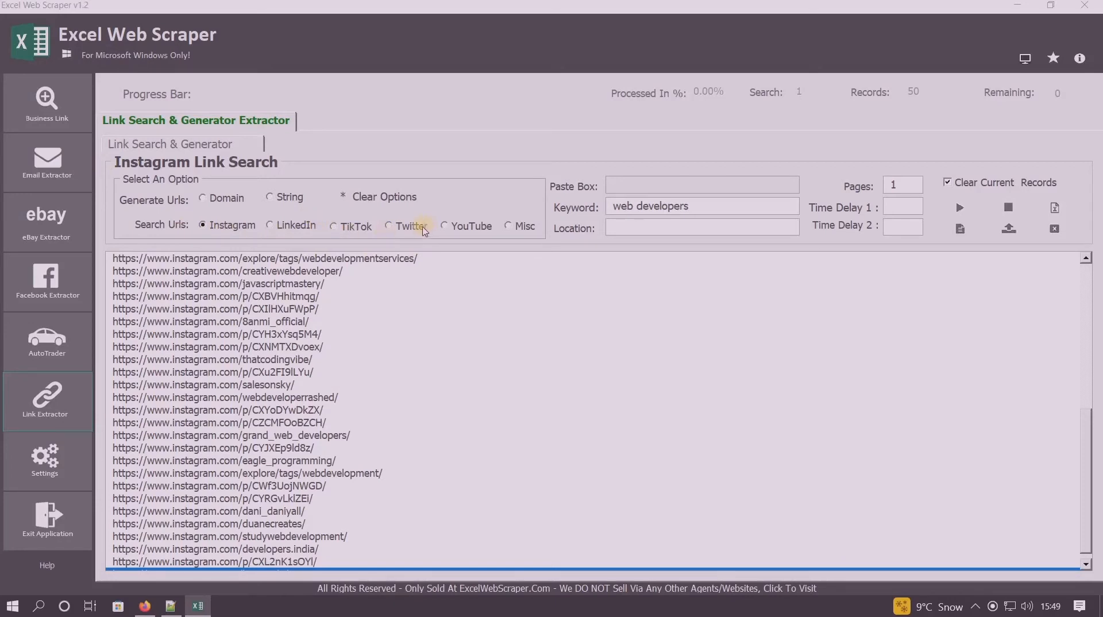
Step: Set up a TikTok link search with the keyword car dealerships and 4 pages
left_click(334, 226)
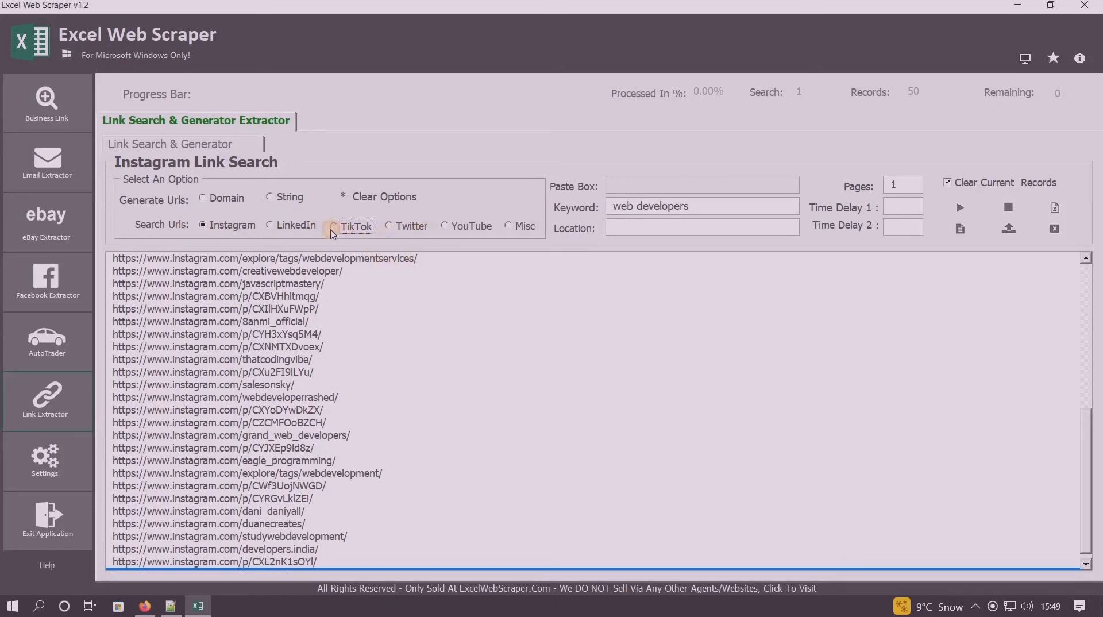
left_click(707, 207)
key("ctrl+a")
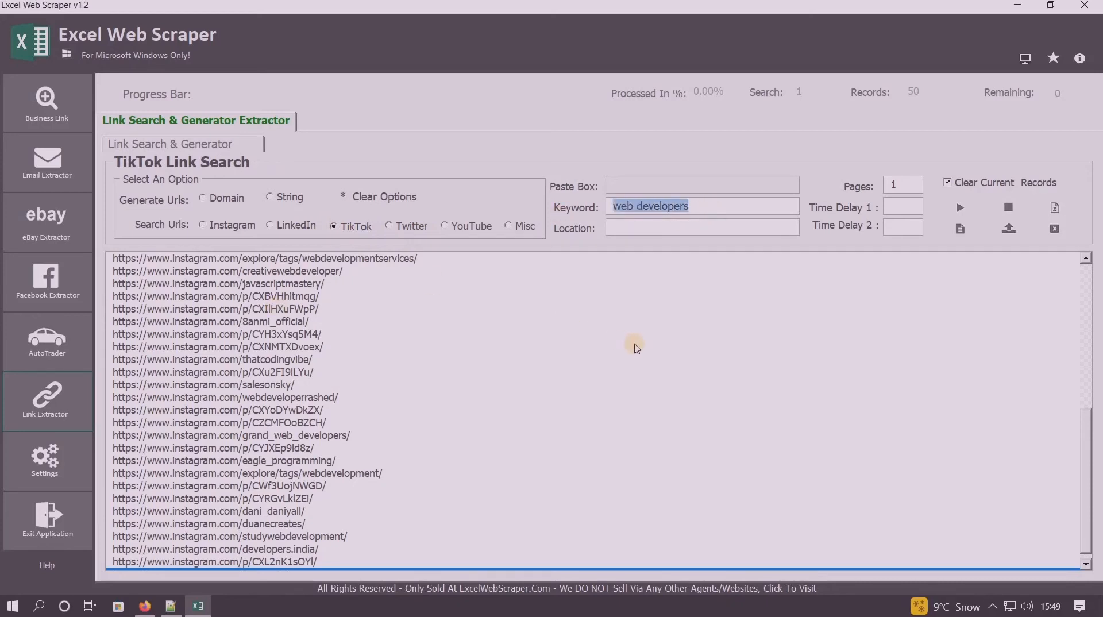
type("car")
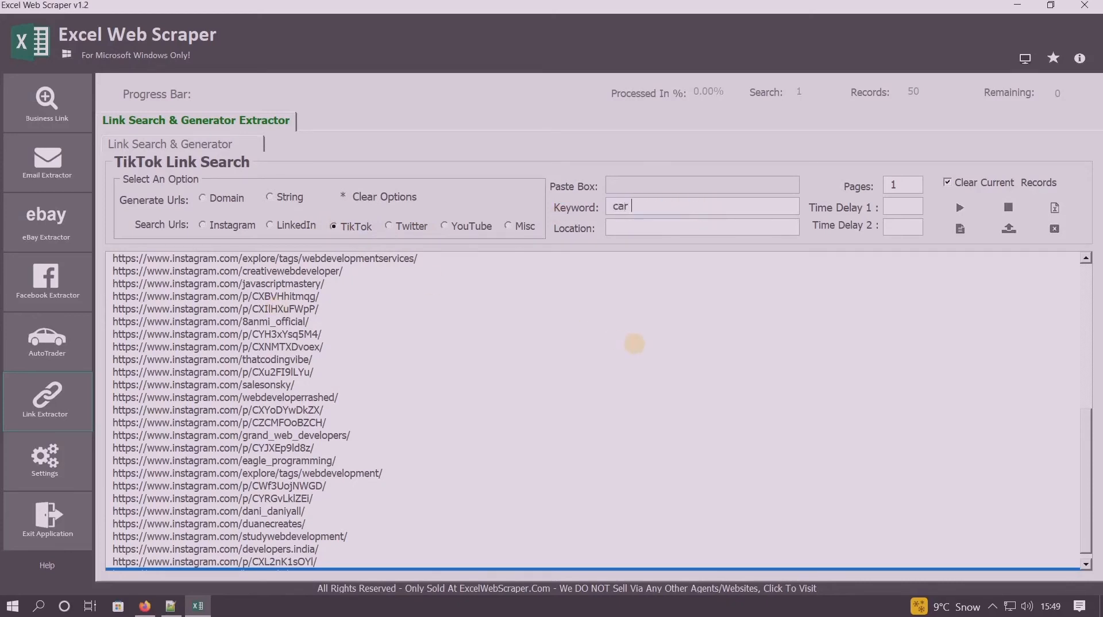
type(" dealerships")
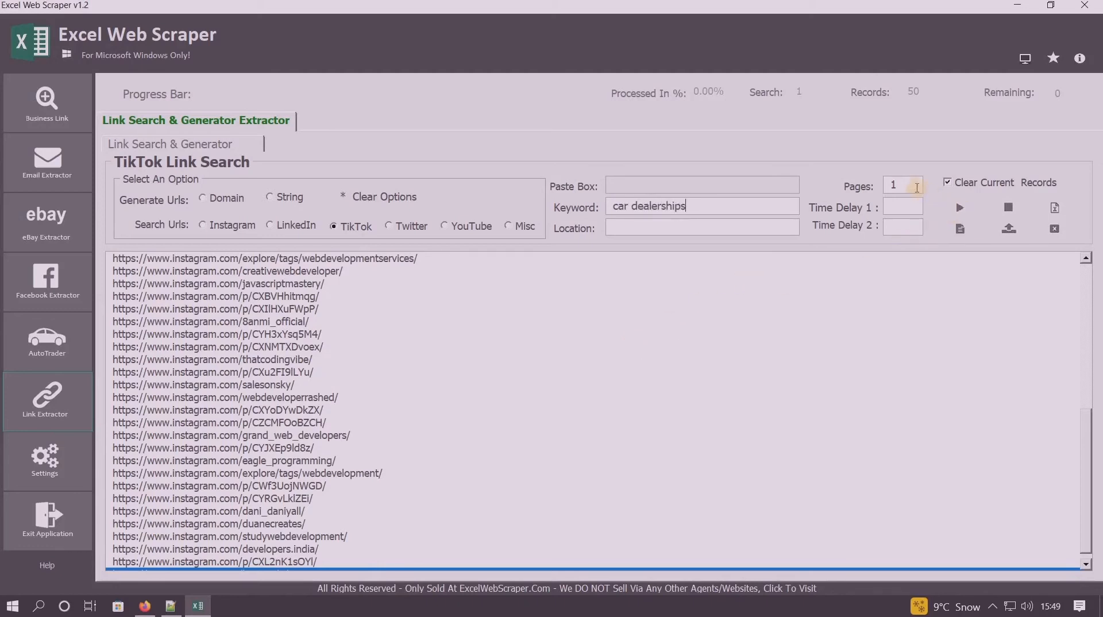
double_click(917, 187)
type("4")
Step: Set both time delays to 1, run the TikTok link search, and dismiss the completion message
left_click(899, 208)
type("1")
left_click(903, 225)
type("1")
left_click(959, 208)
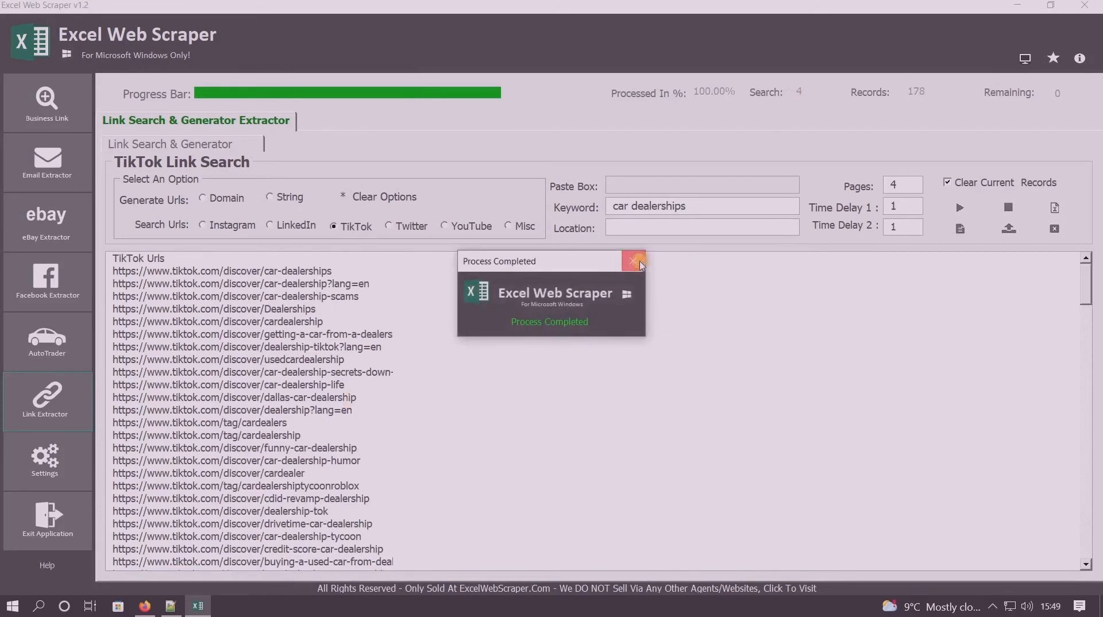
left_click(633, 261)
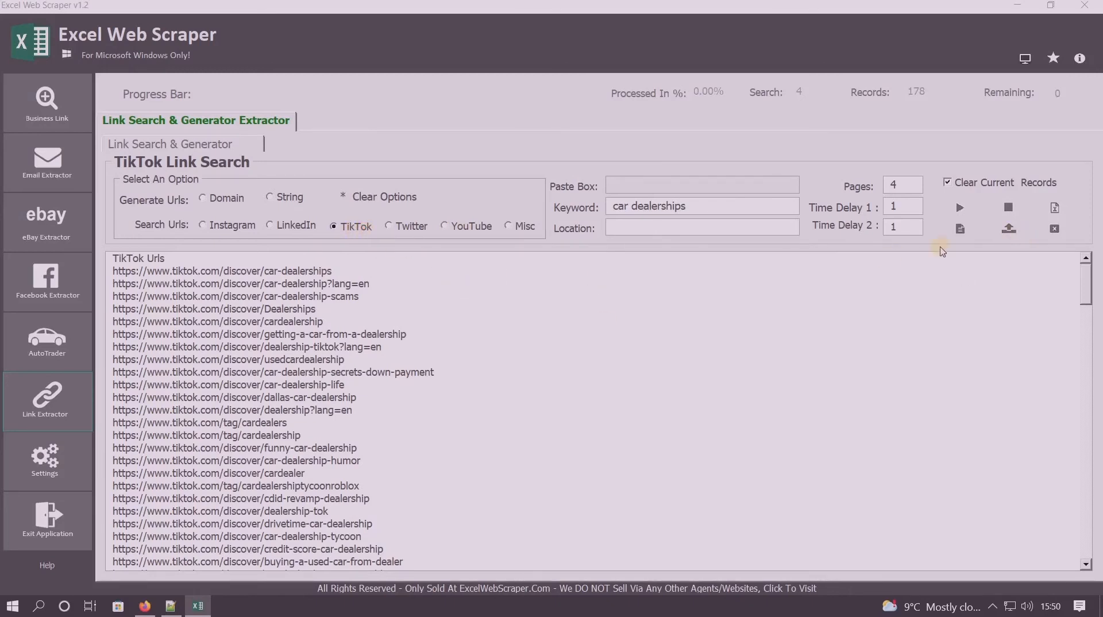
Step: Try to transfer the TikTok links to the Email Extractor, then switch the search option to Misc and transfer them again
left_click(1009, 229)
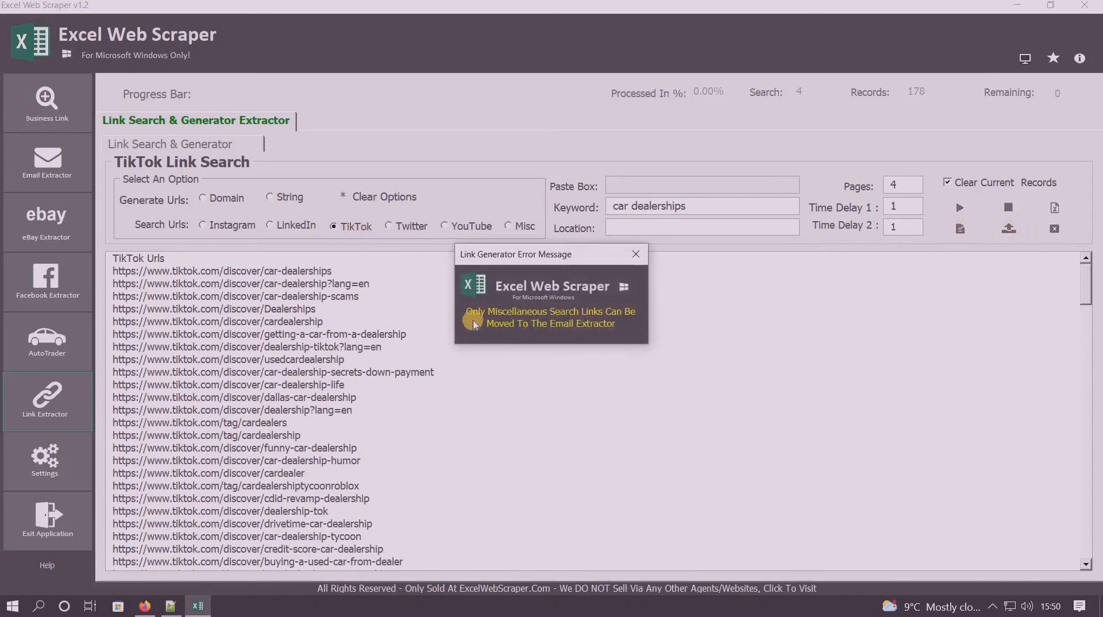
left_click(638, 256)
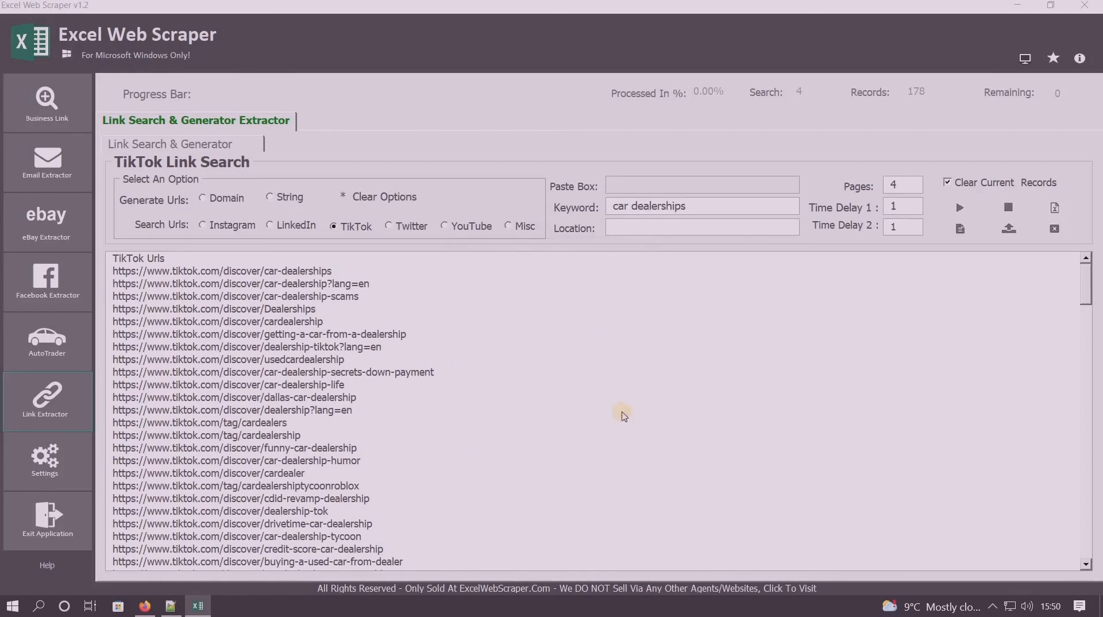
left_click(510, 228)
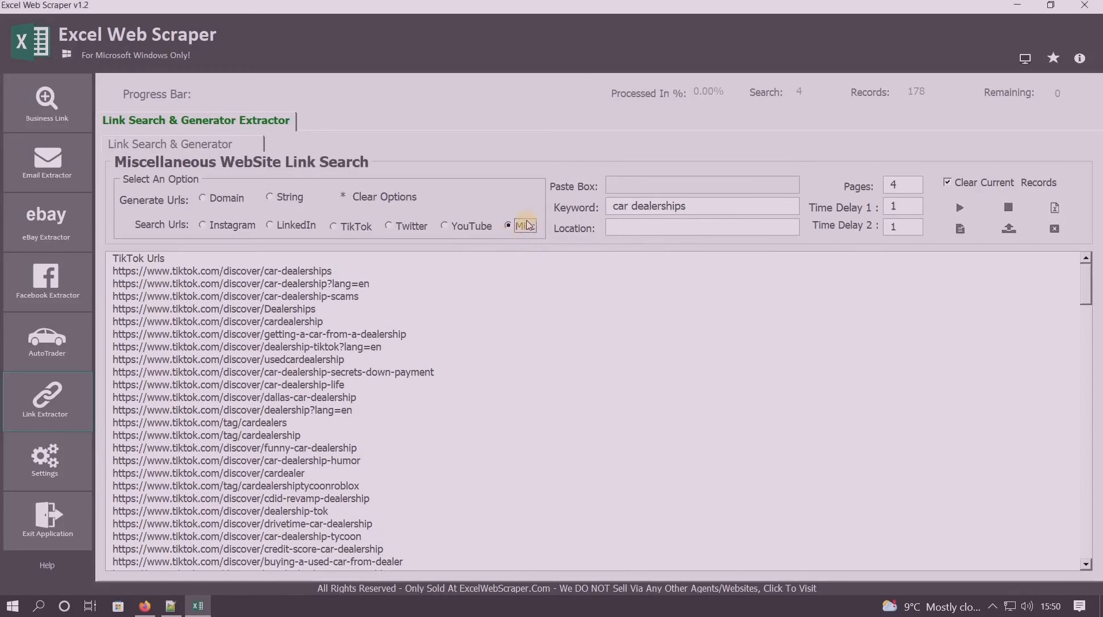
left_click(1009, 229)
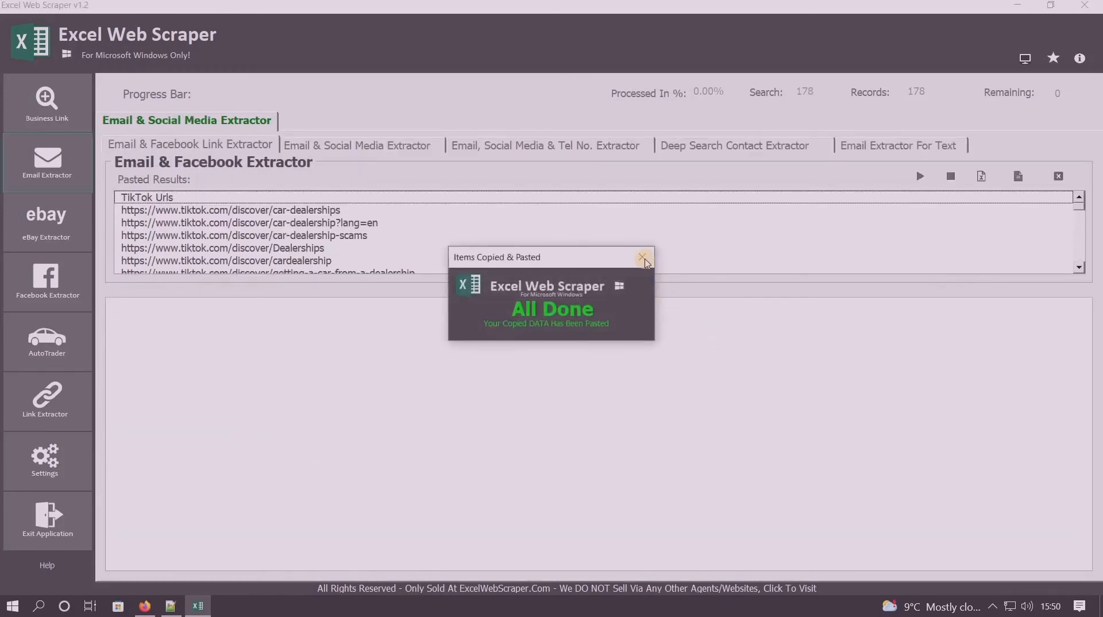
left_click(643, 258)
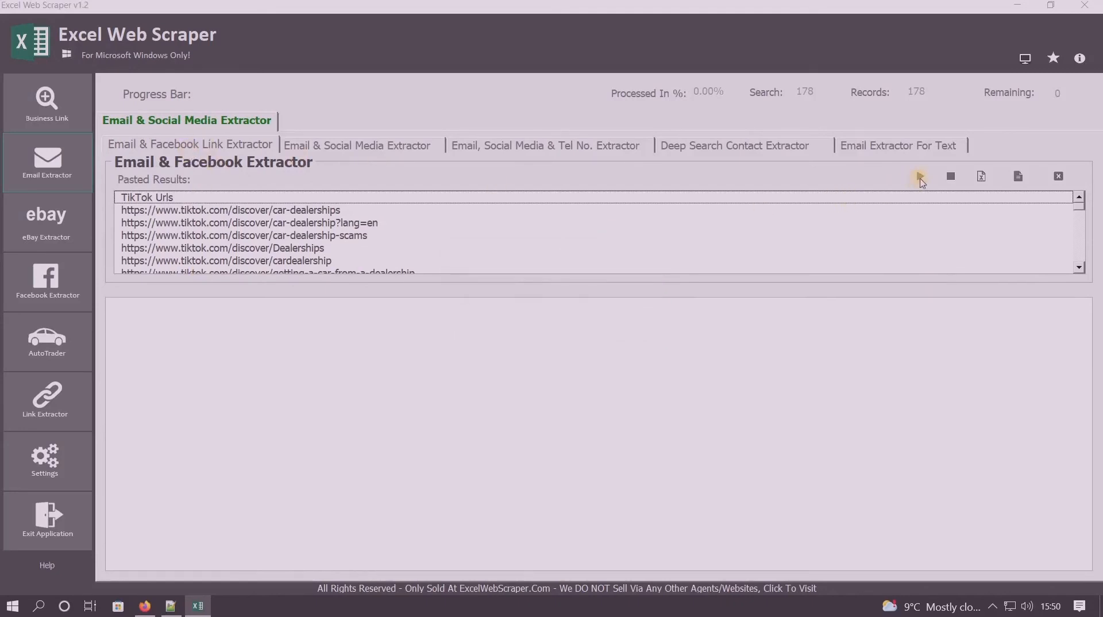
Step: Run the Email & Facebook extraction on the TikTok links, stop it partway, and dismiss the completion message
left_click(920, 177)
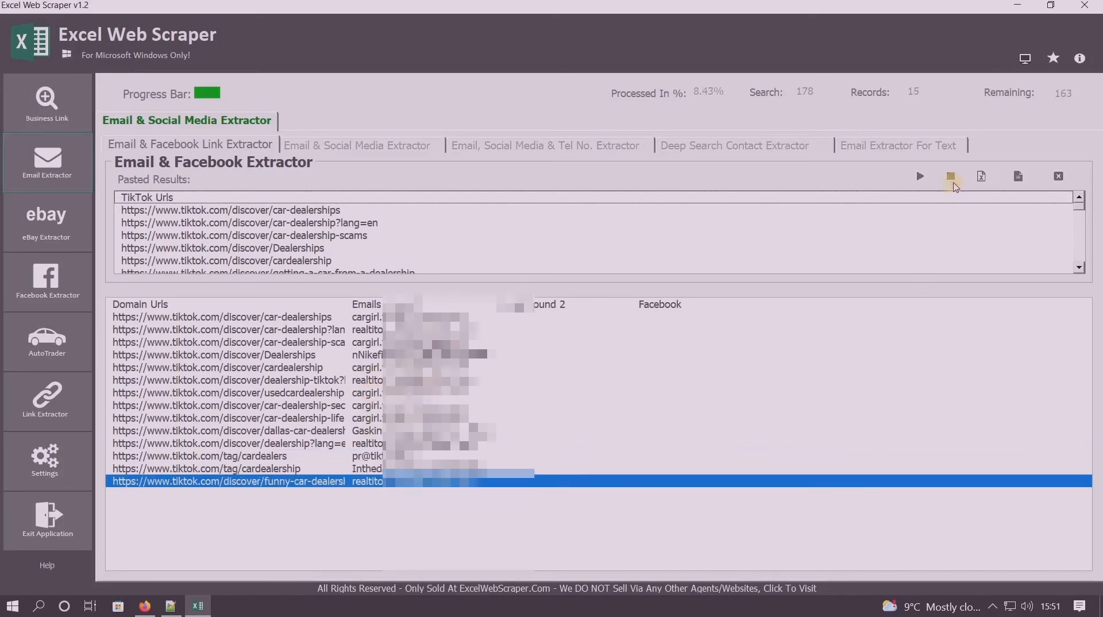
left_click(951, 178)
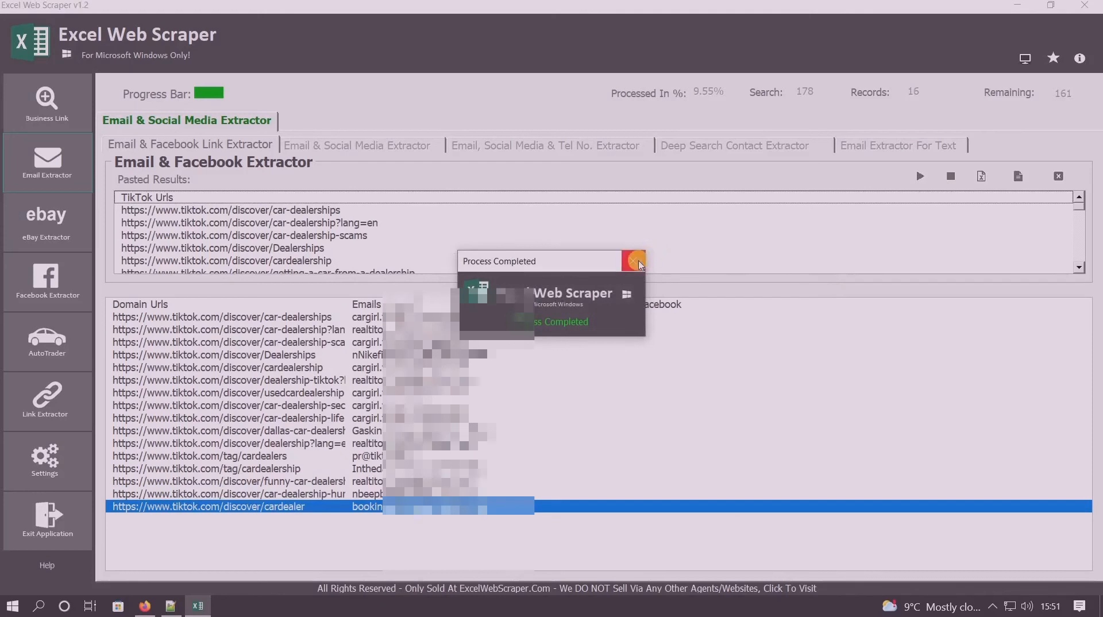
left_click(635, 261)
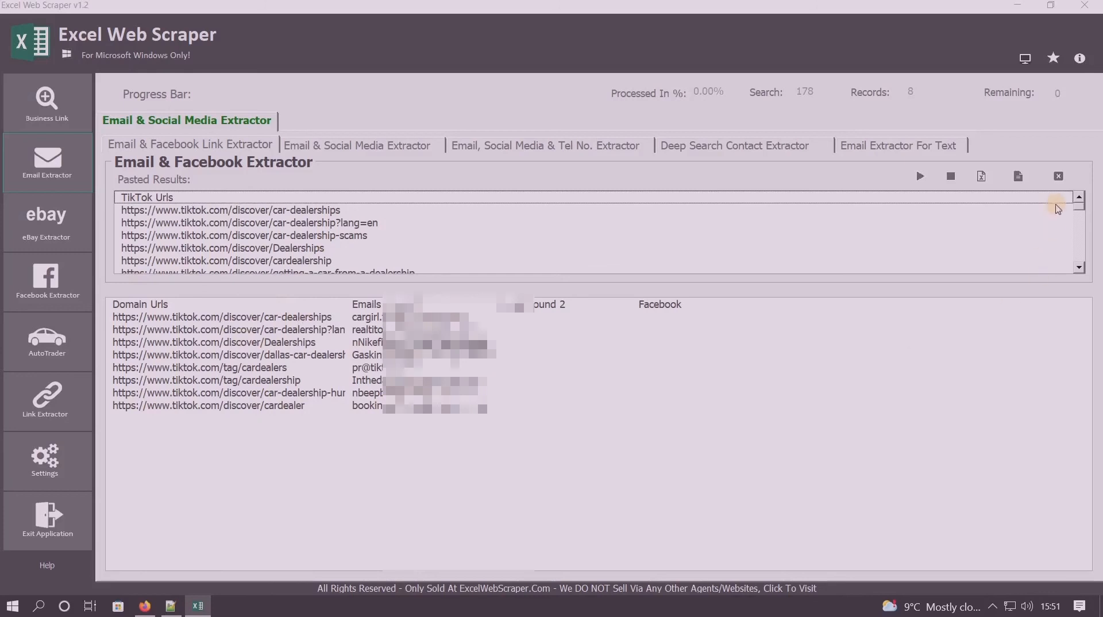
Step: Clear all data from the email extractor form and, with Misc chosen, from the link search form
left_click(1060, 177)
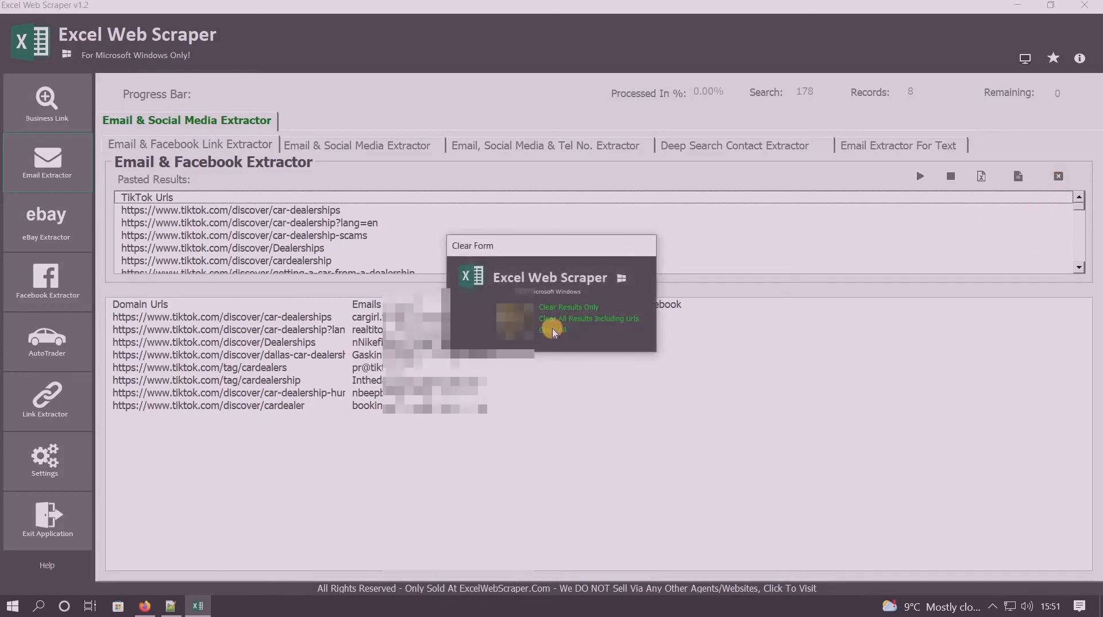
left_click(554, 331)
left_click(48, 397)
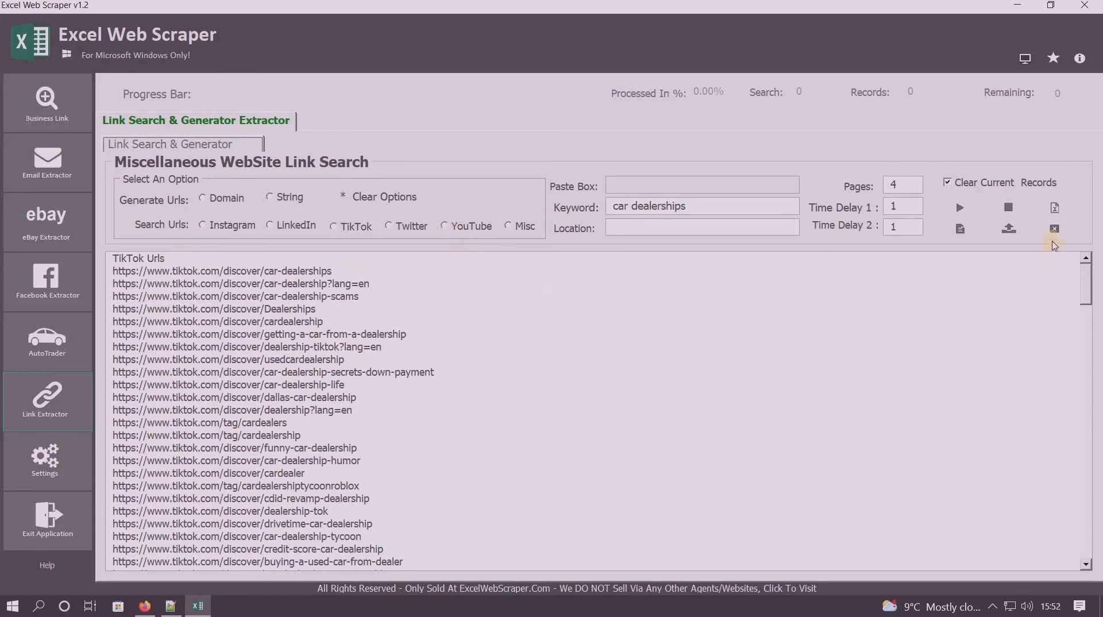
left_click(522, 227)
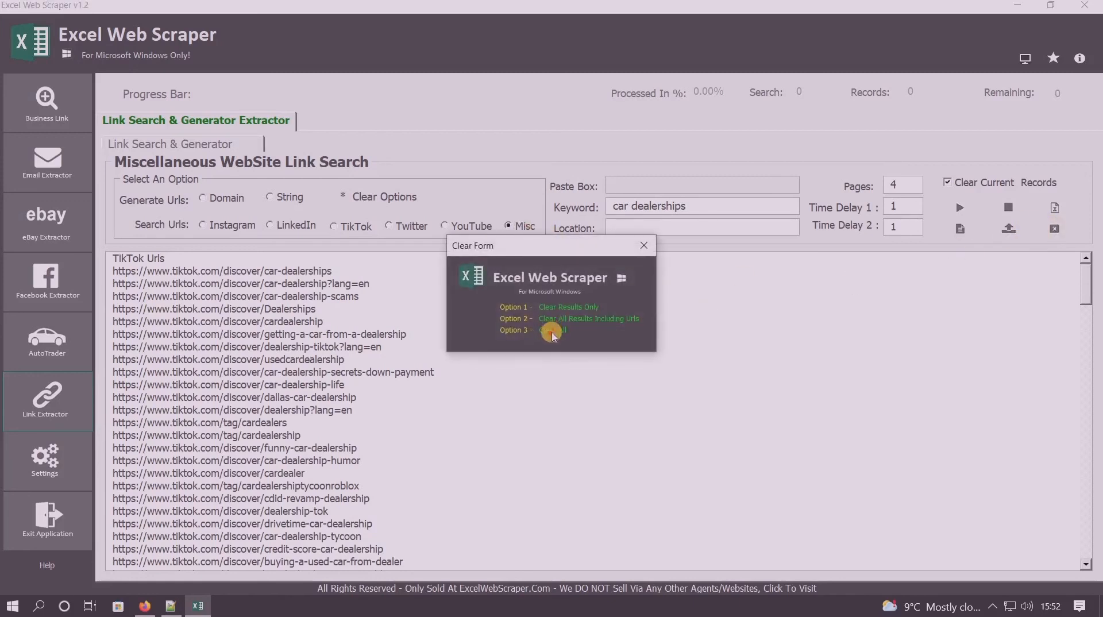
left_click(553, 331)
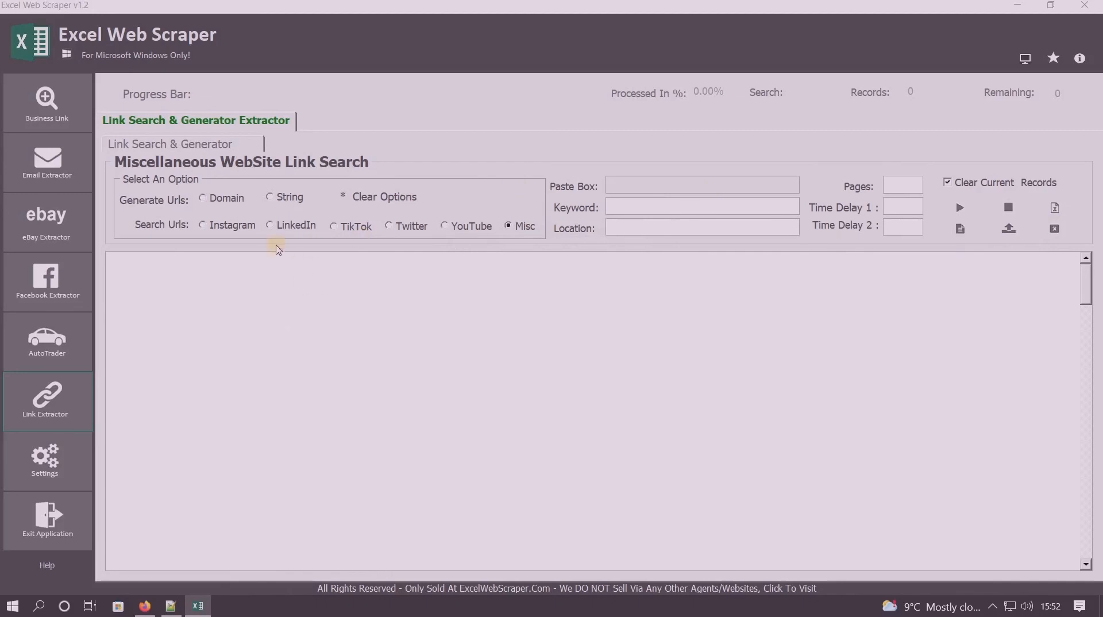